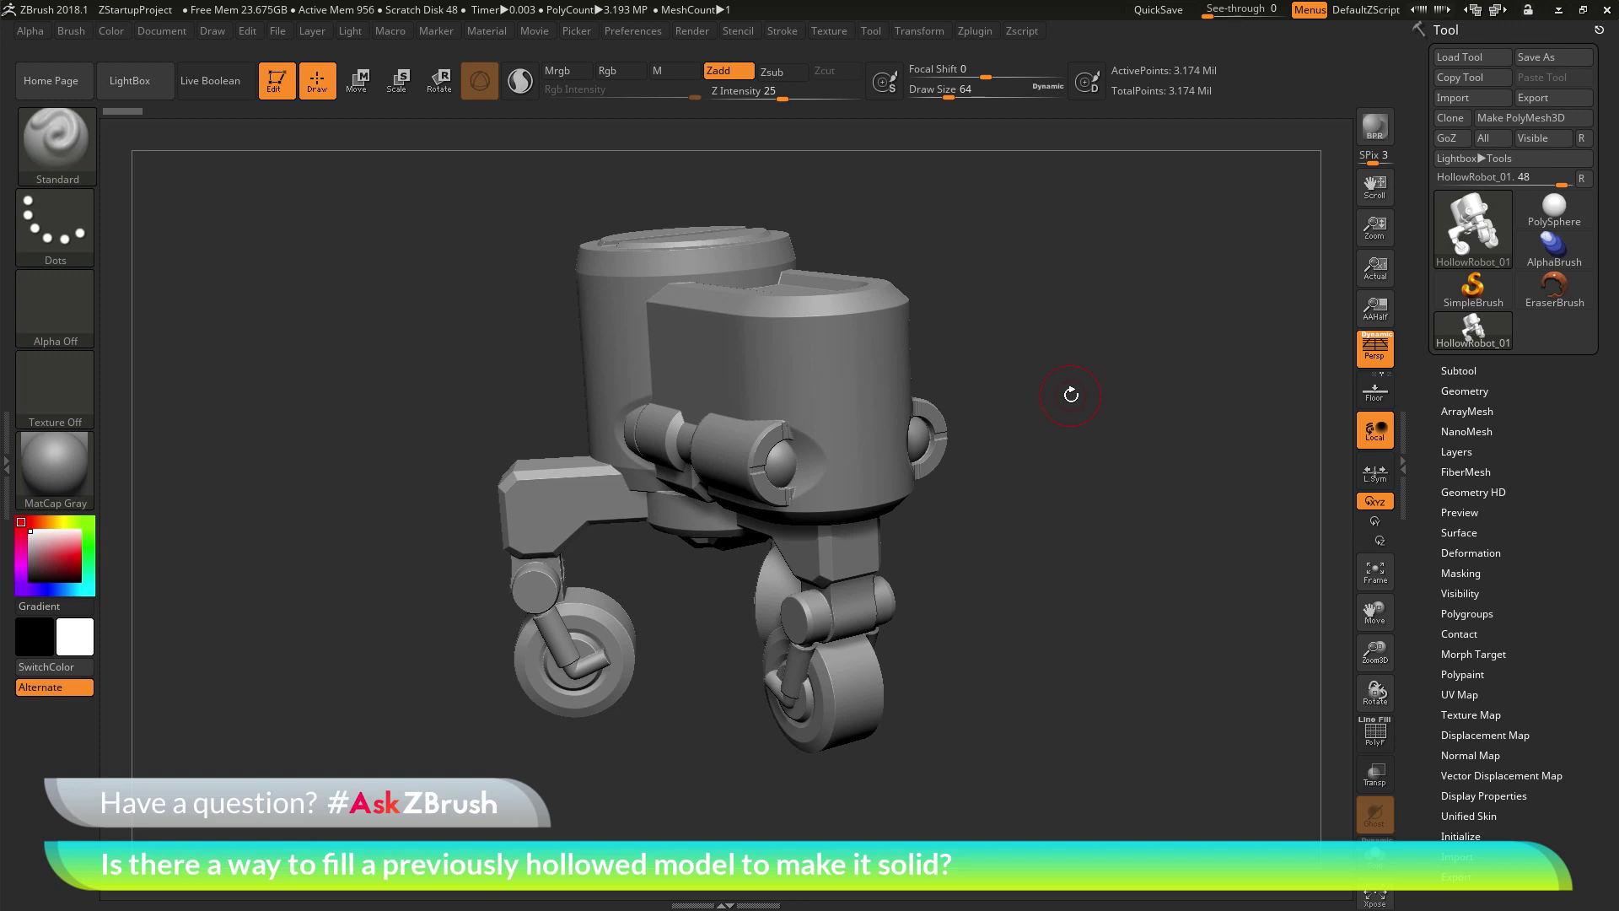
Step: Examine the robot model from its sides and underside, including the round opening into its hollow interior
mouse_move(1211, 467)
left_mouse_down()
mouse_move(1132, 451)
mouse_move(1176, 273)
mouse_move(1175, 411)
mouse_move(1176, 311)
mouse_move(1178, 346)
mouse_move(1136, 326)
mouse_move(1156, 329)
left_mouse_up()
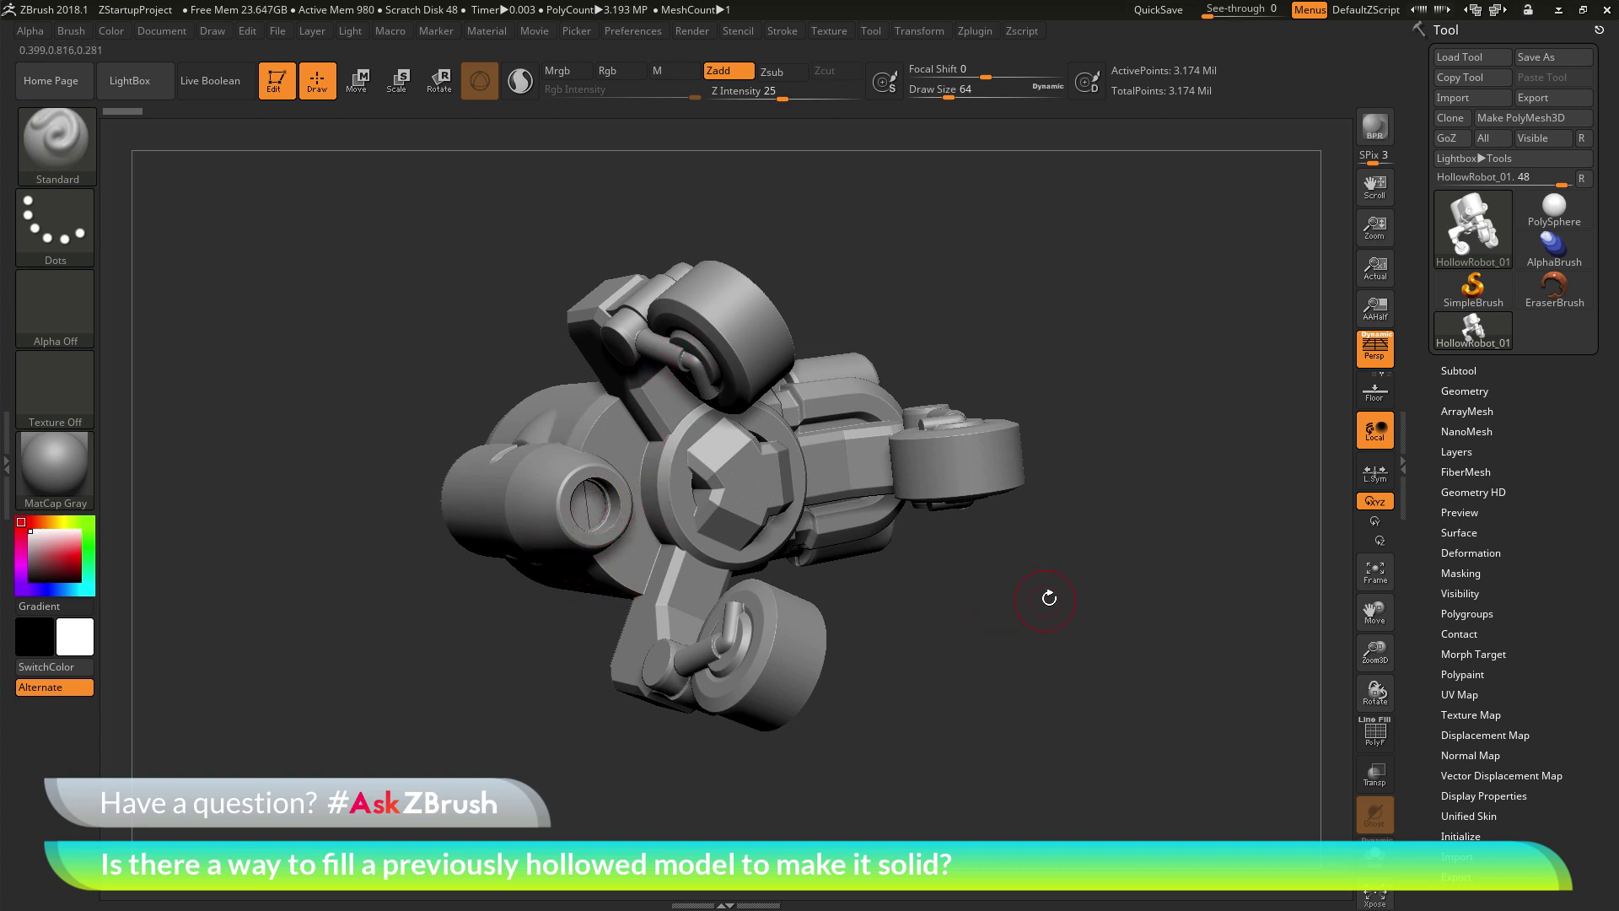
left_click_drag(1067, 253, 1042, 325)
left_click_drag(1110, 260, 1109, 361)
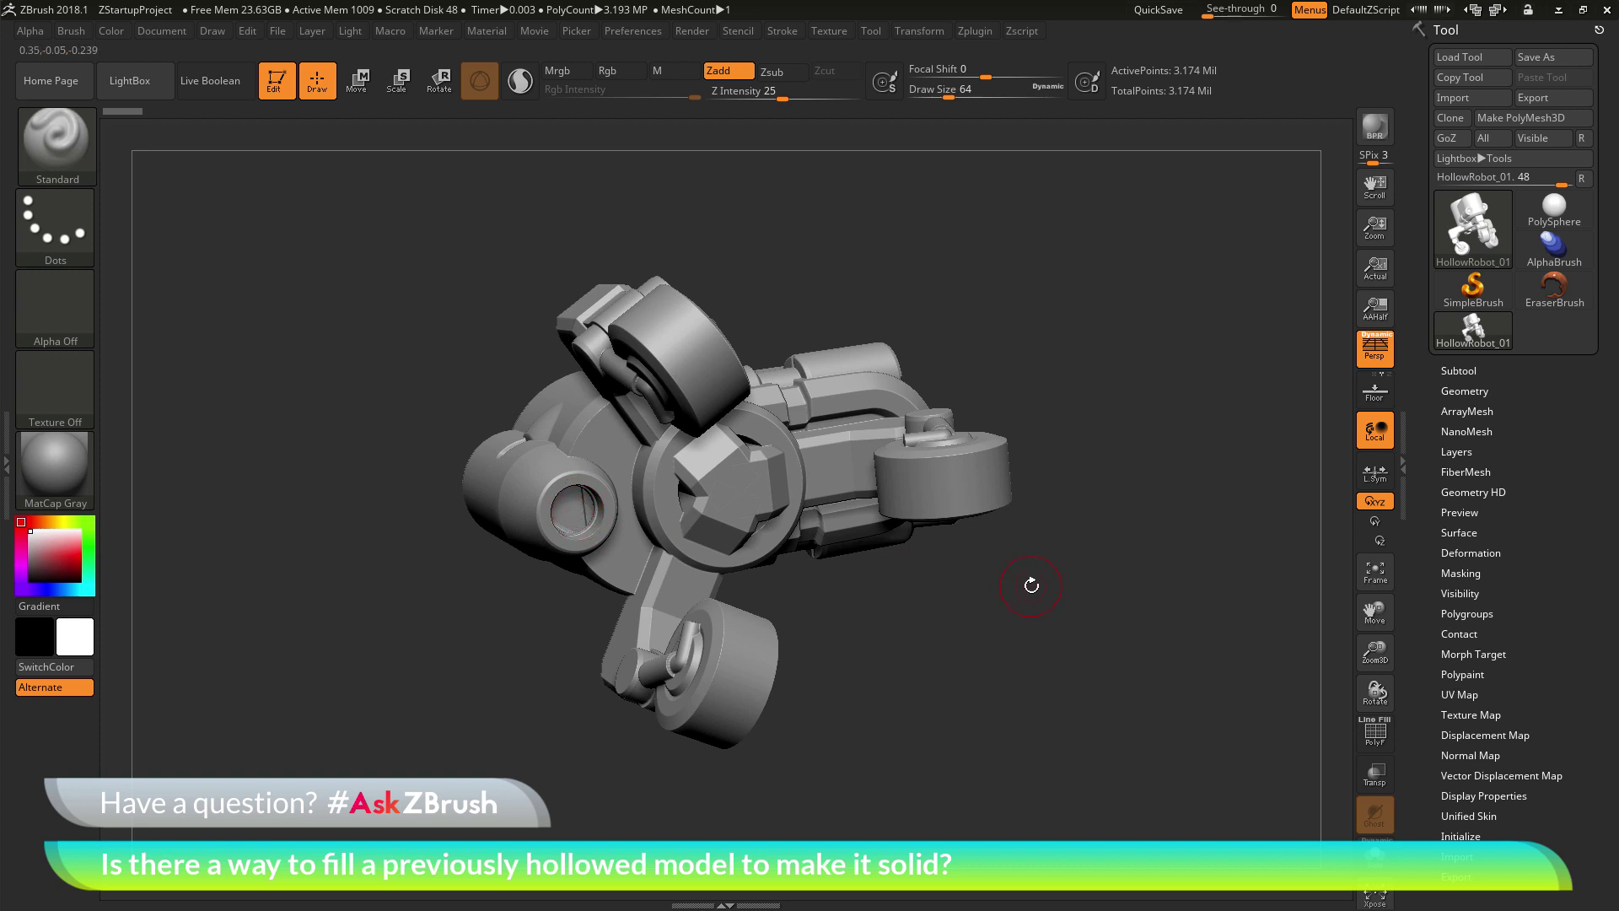
left_click_drag(1102, 318, 952, 318)
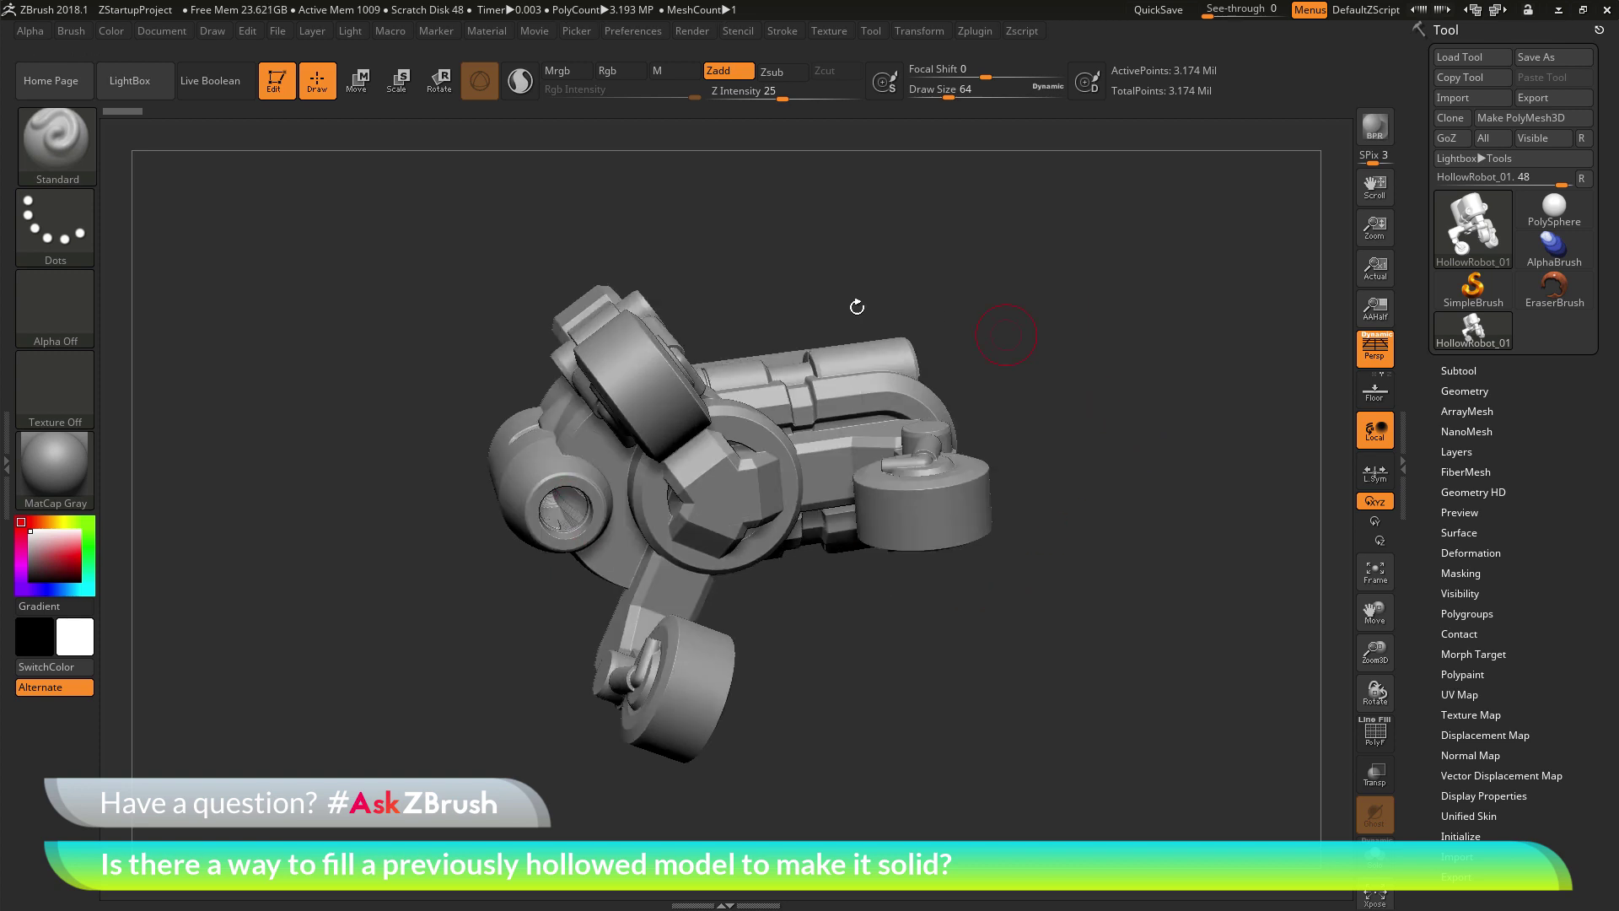
left_click_drag(1149, 253, 1104, 469)
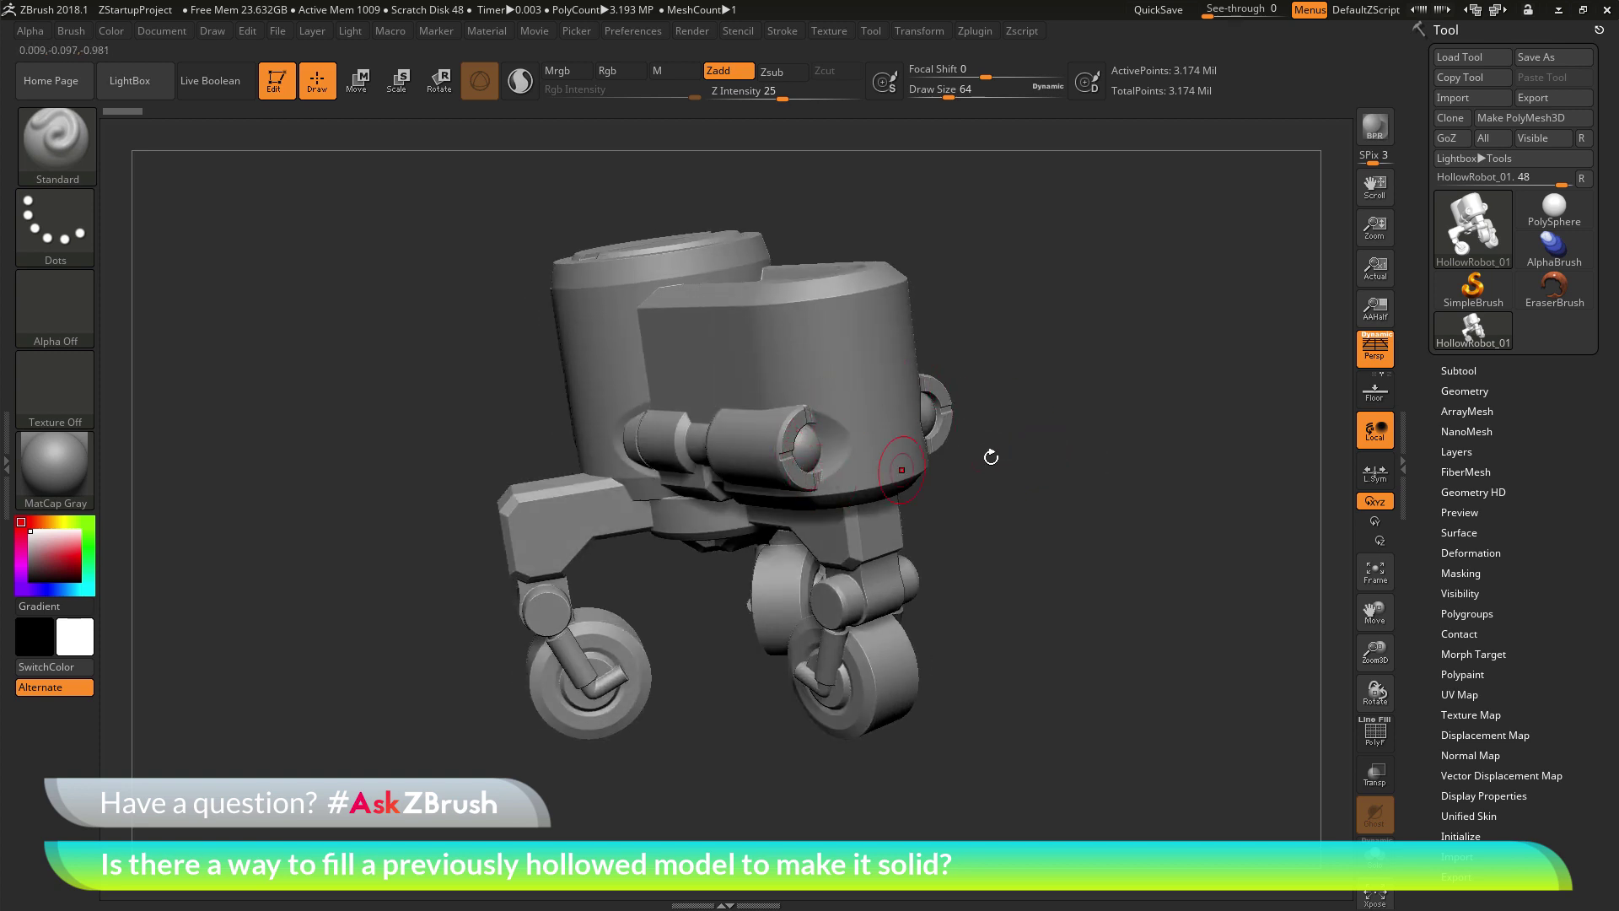
left_click_drag(1105, 498, 1110, 515)
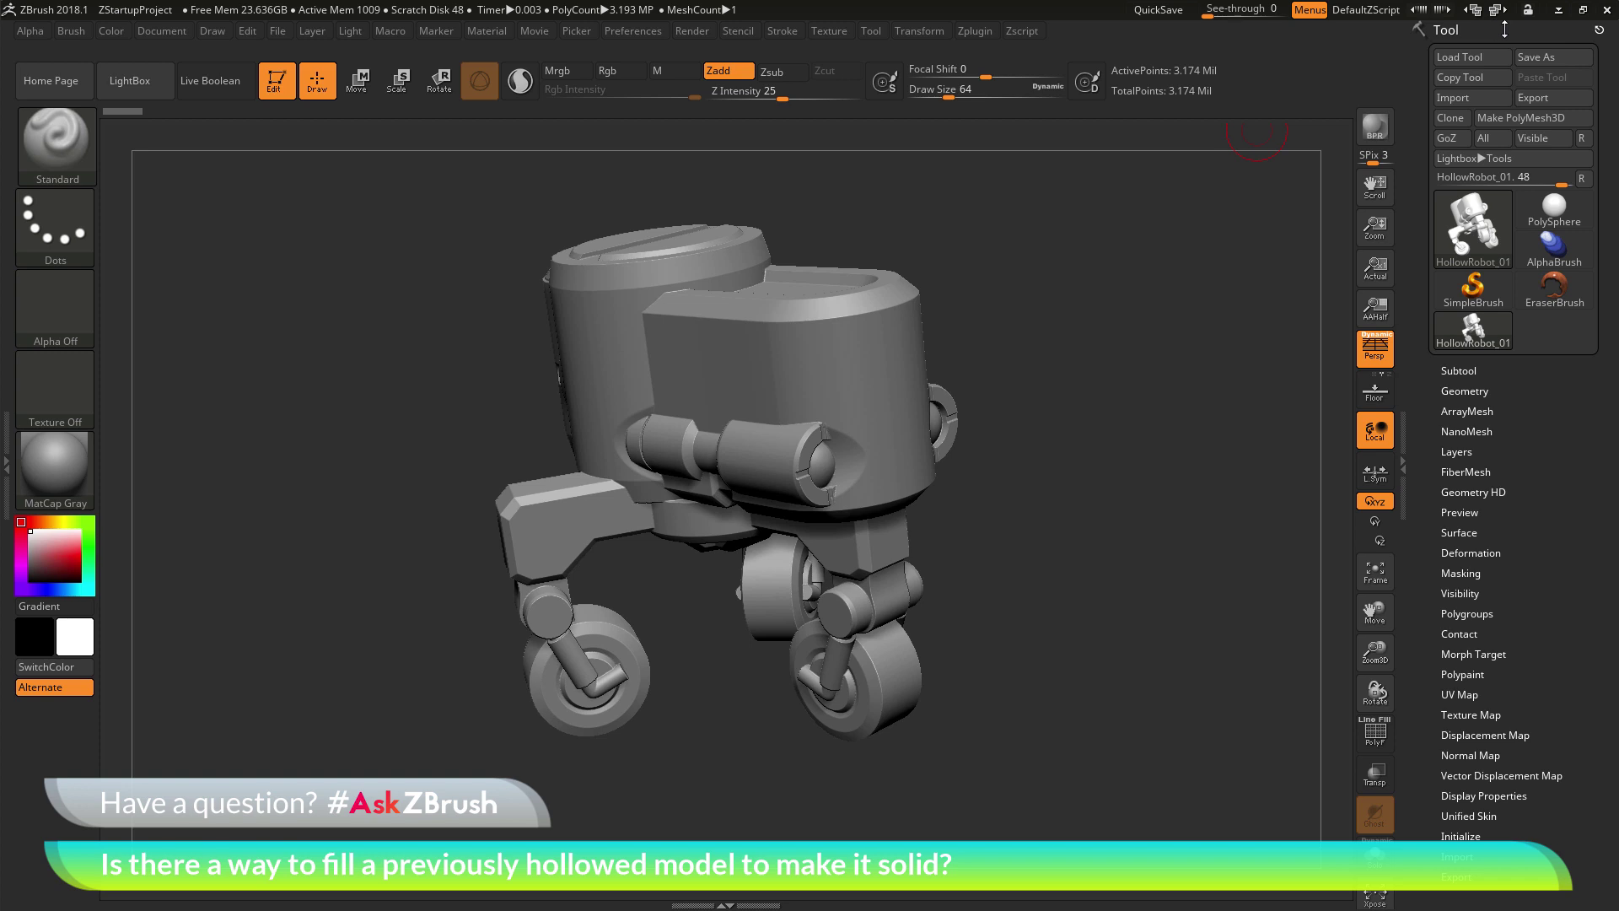
key("shift")
Step: Append a Cube3D mesh as a new subtool to the robot
left_click(1457, 370)
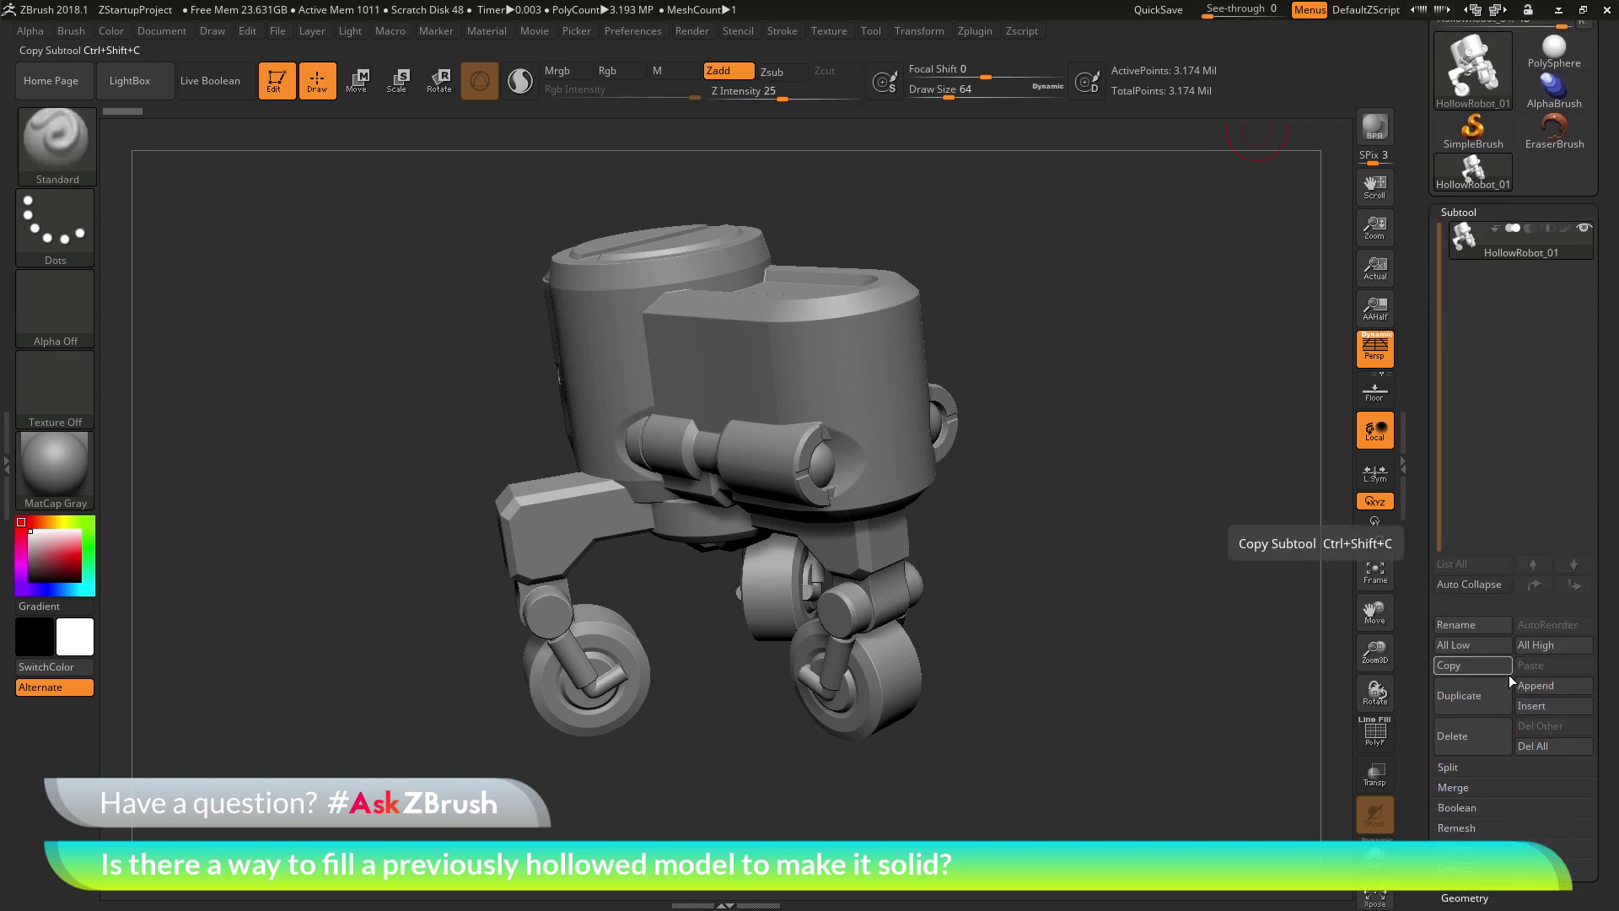
left_click(1557, 685)
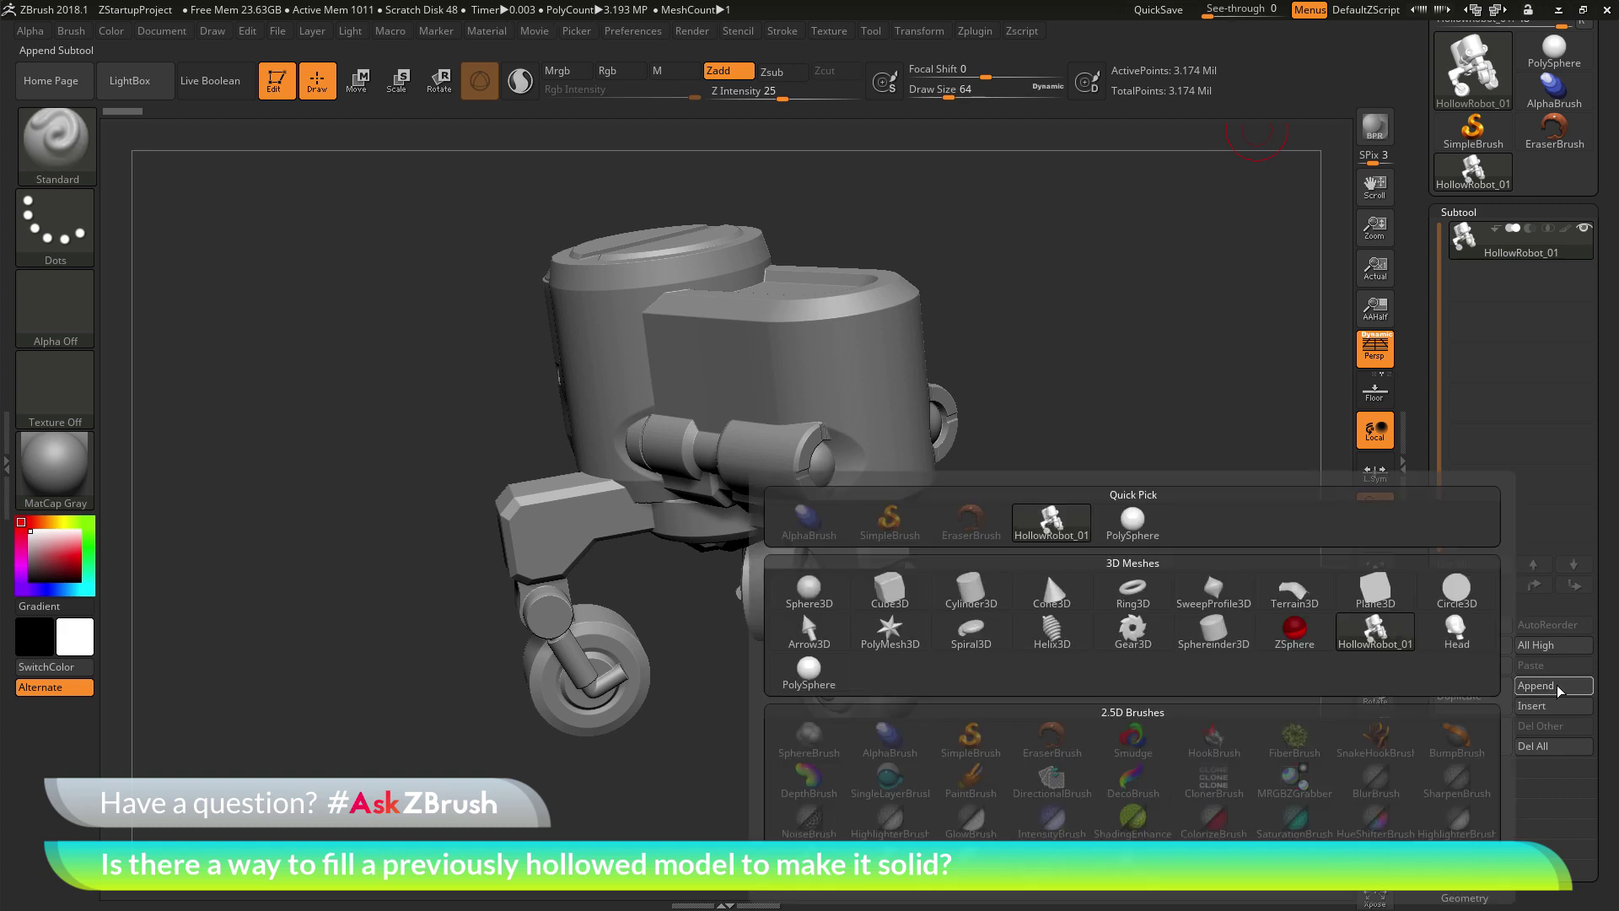
left_click(903, 597)
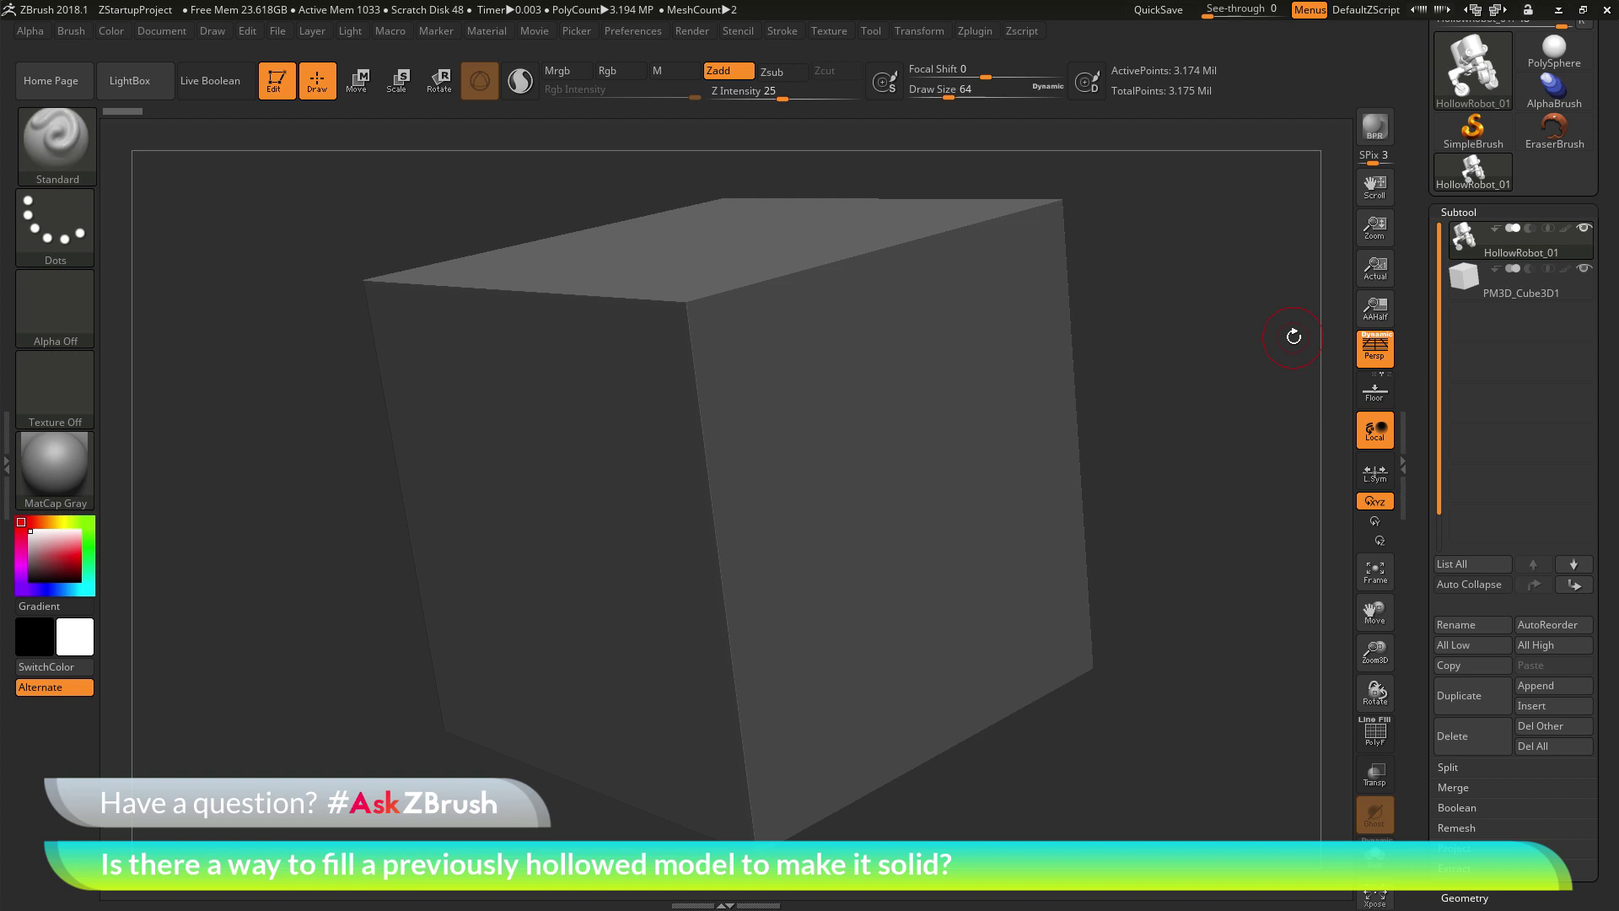
Step: Select the PM3D_Cube3D1 subtool and move the cube out of the robot so it stands beside it
mouse_move(1522, 297)
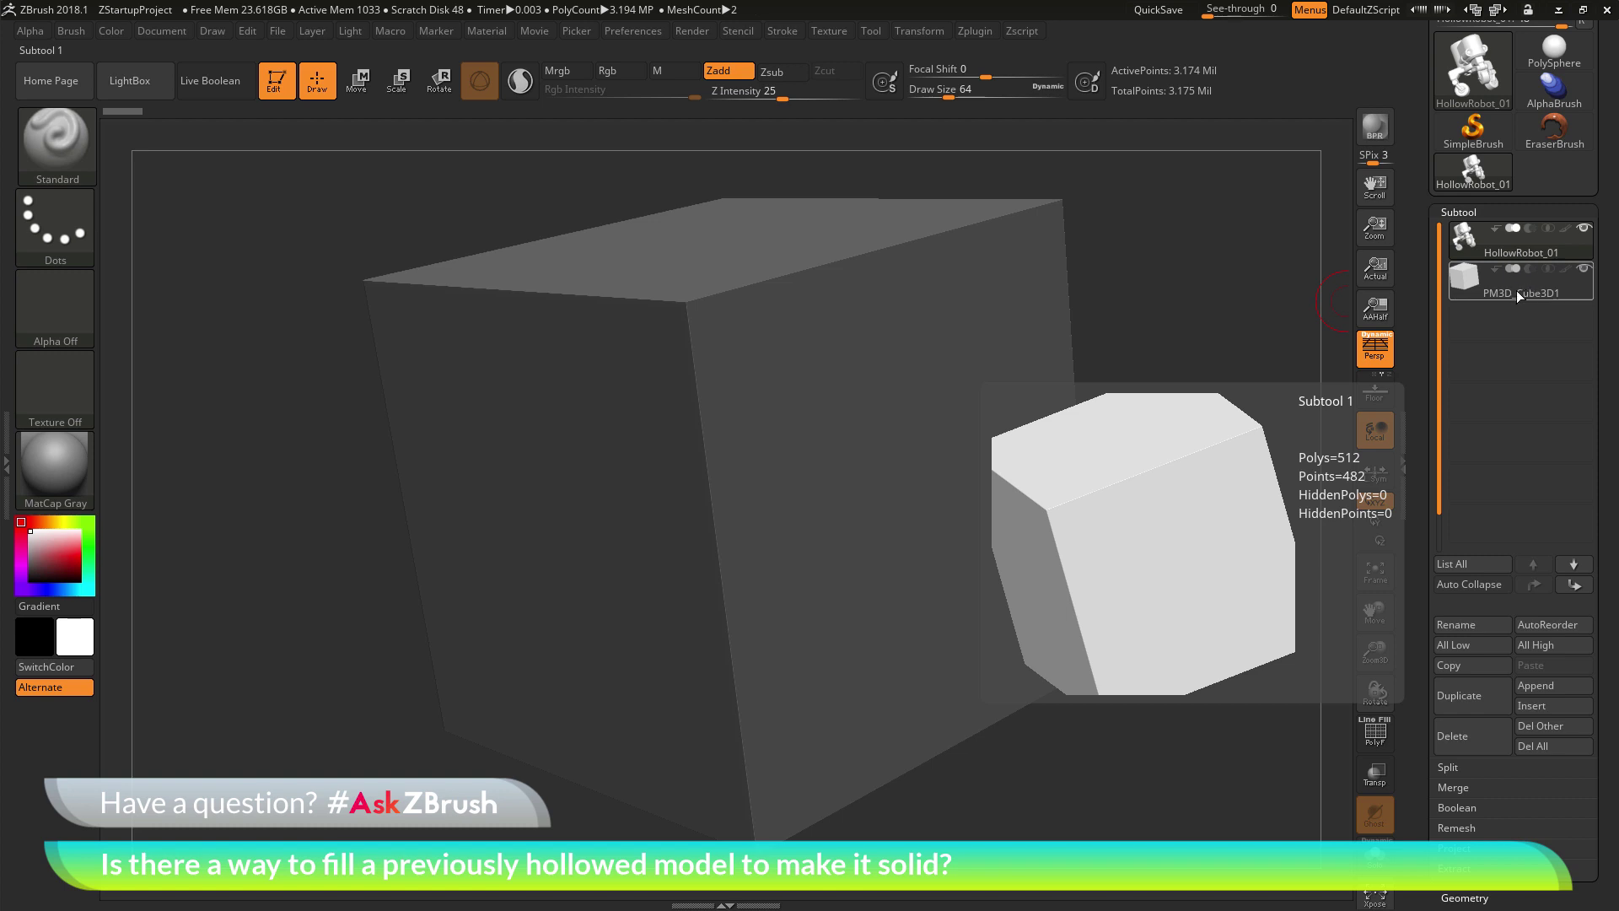
left_click(1516, 290)
left_click_drag(1187, 608, 1214, 542, "alt")
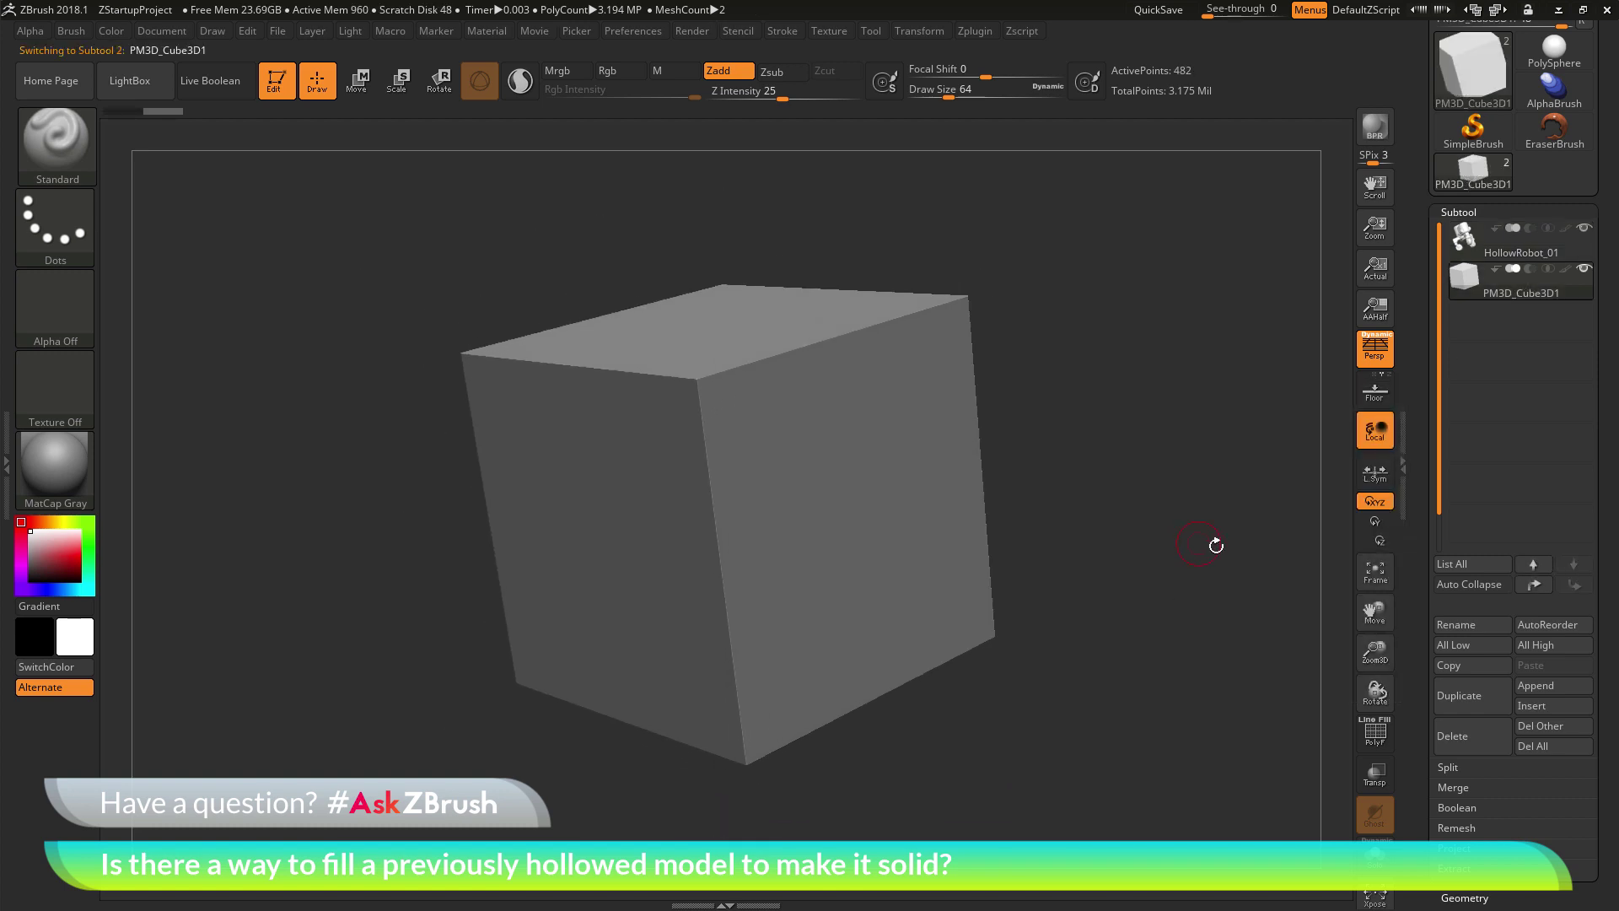
left_click(357, 81)
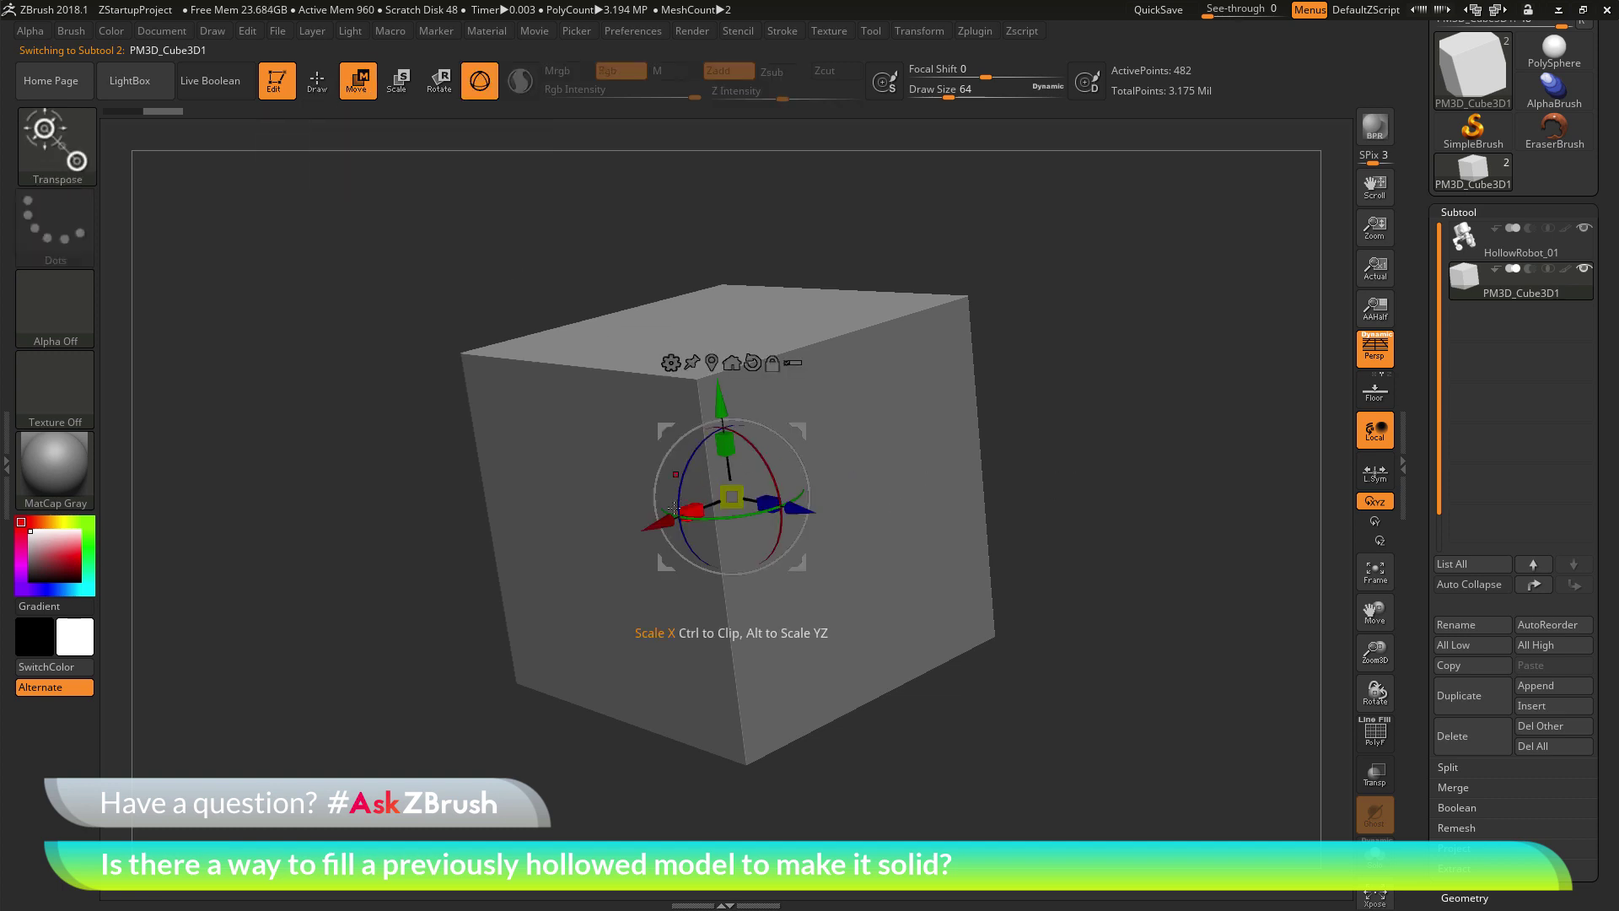
left_click_drag(664, 525, 1091, 604)
left_click_drag(717, 733, 572, 450)
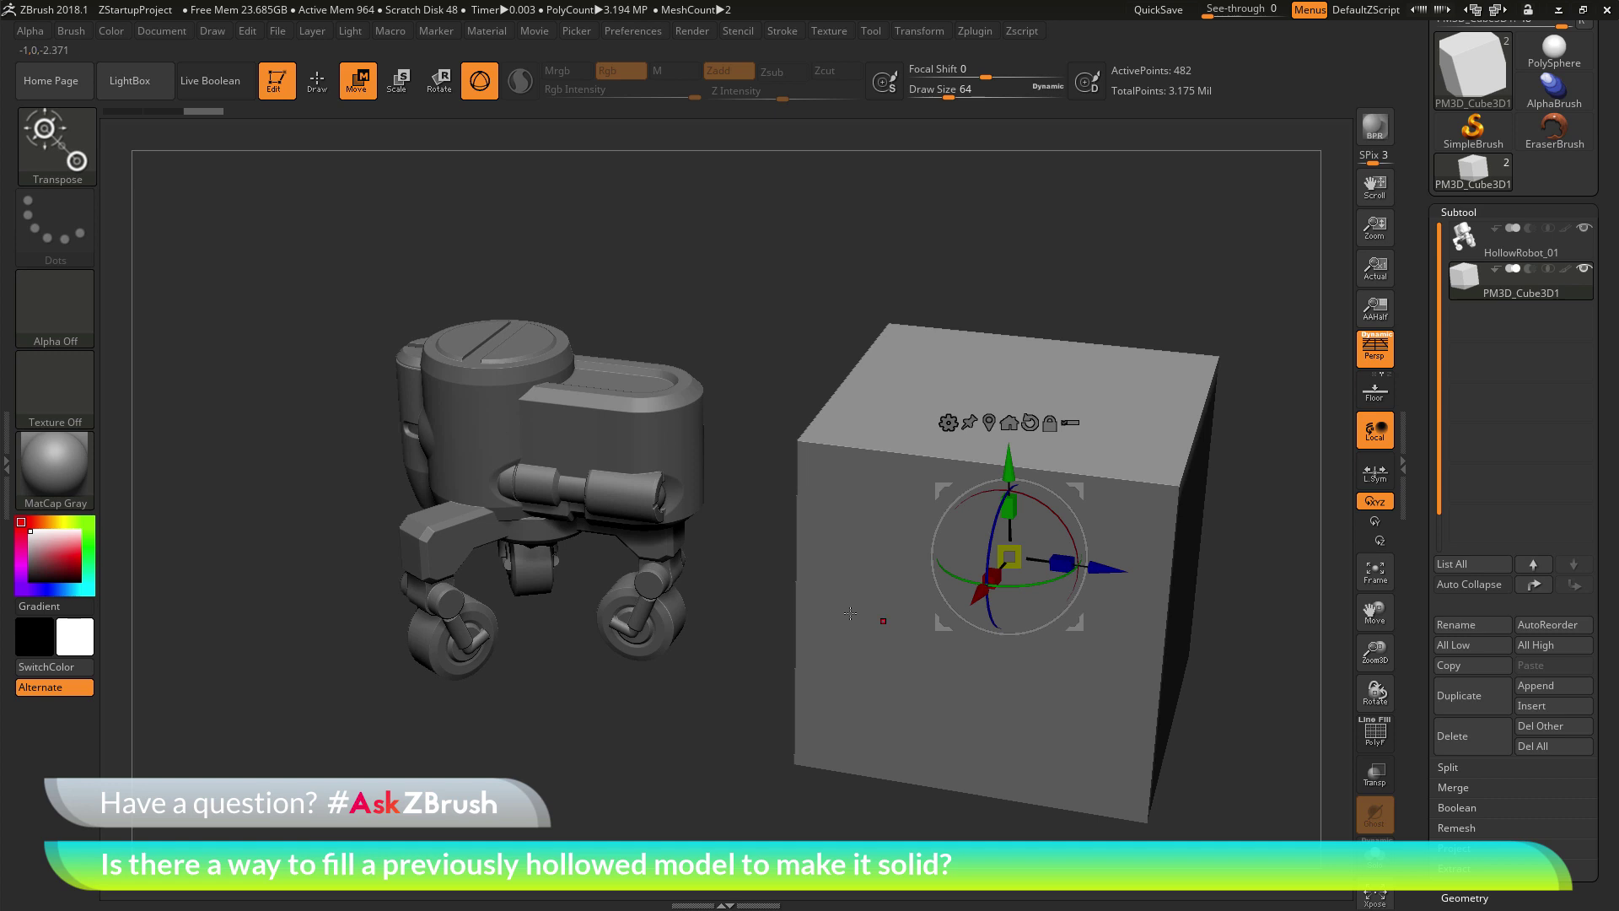
Step: With Live Boolean on, set the cube subtool to subtraction and slide it along Z into the robot to cut open its interior
left_click(226, 96)
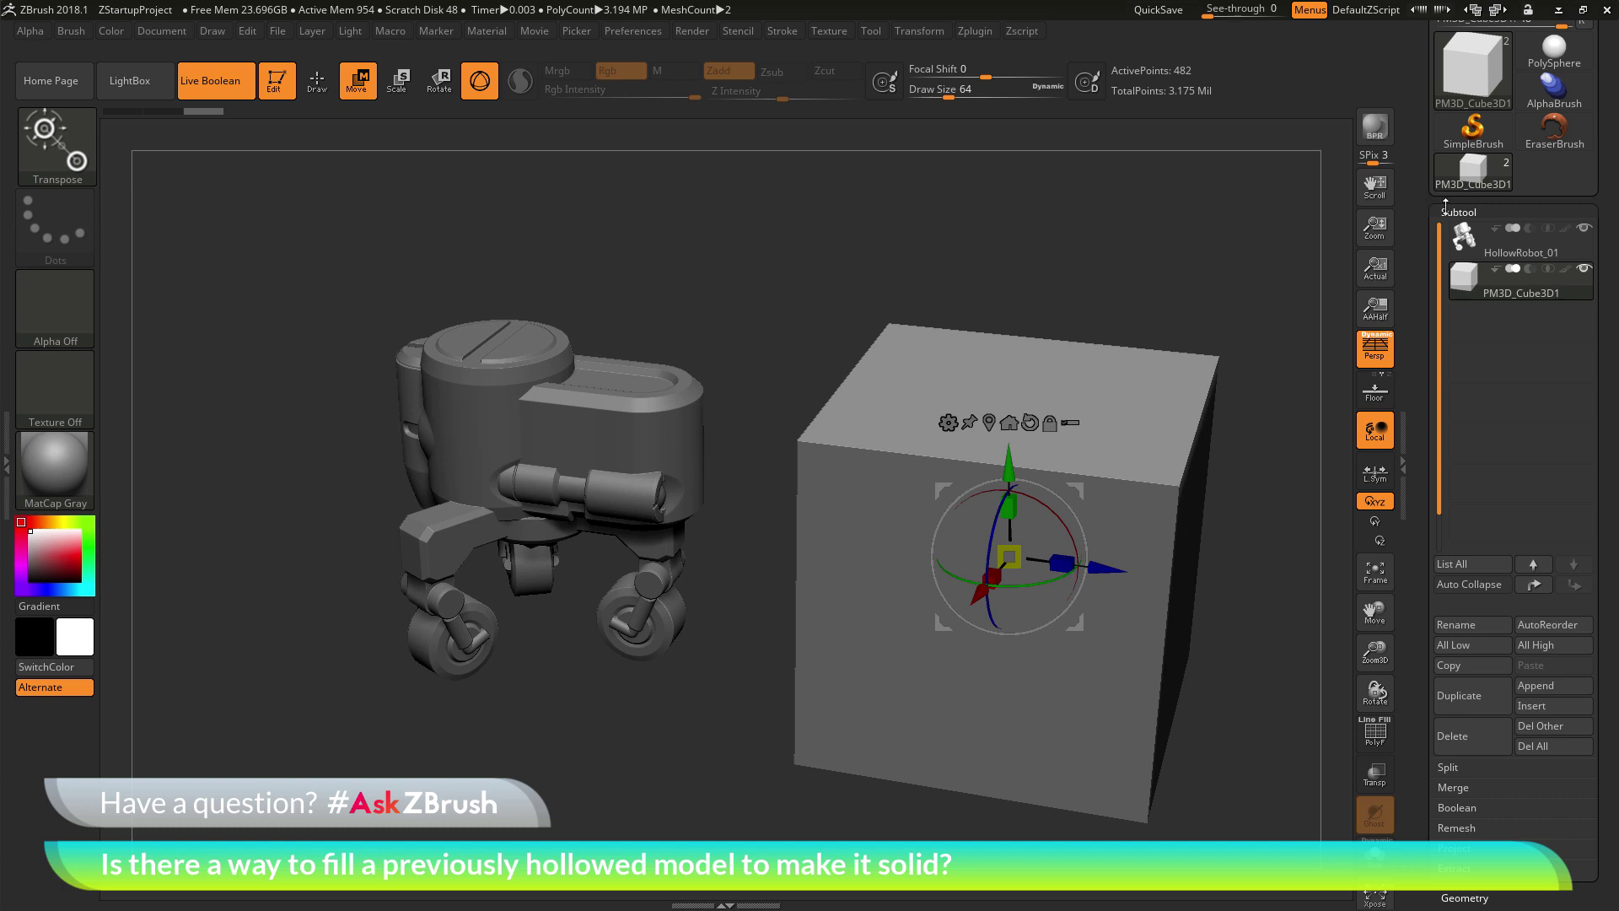
left_click(1531, 270)
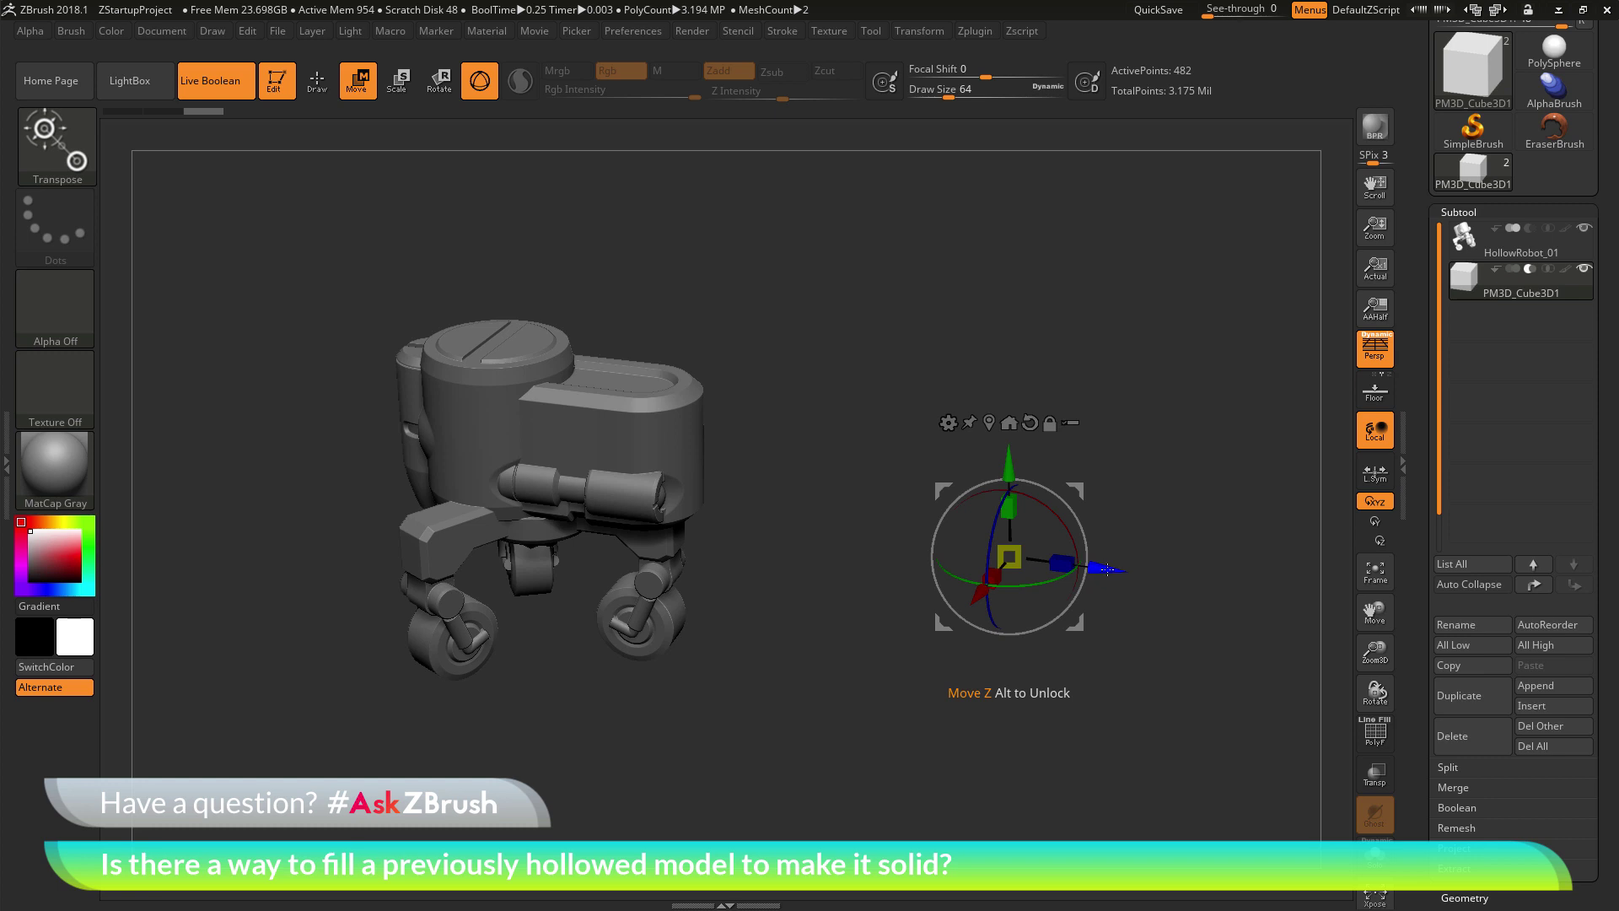
left_click_drag(1107, 570, 1003, 599)
left_click_drag(881, 533, 828, 509)
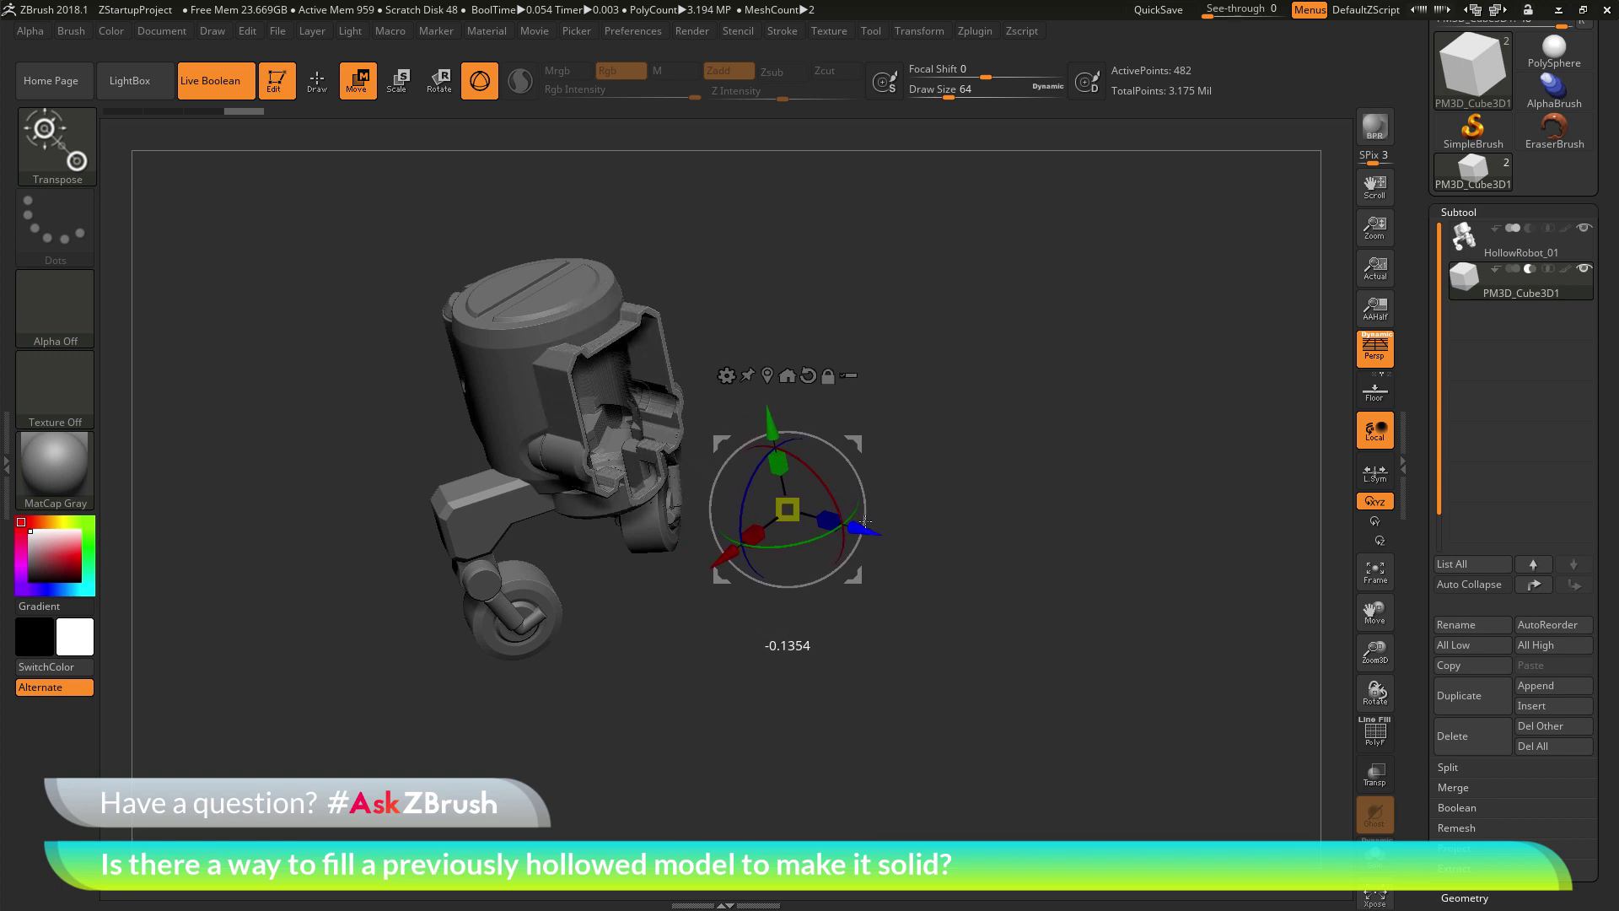
mouse_move(899, 537)
left_mouse_down()
mouse_move(912, 543)
mouse_move(879, 533)
left_mouse_up()
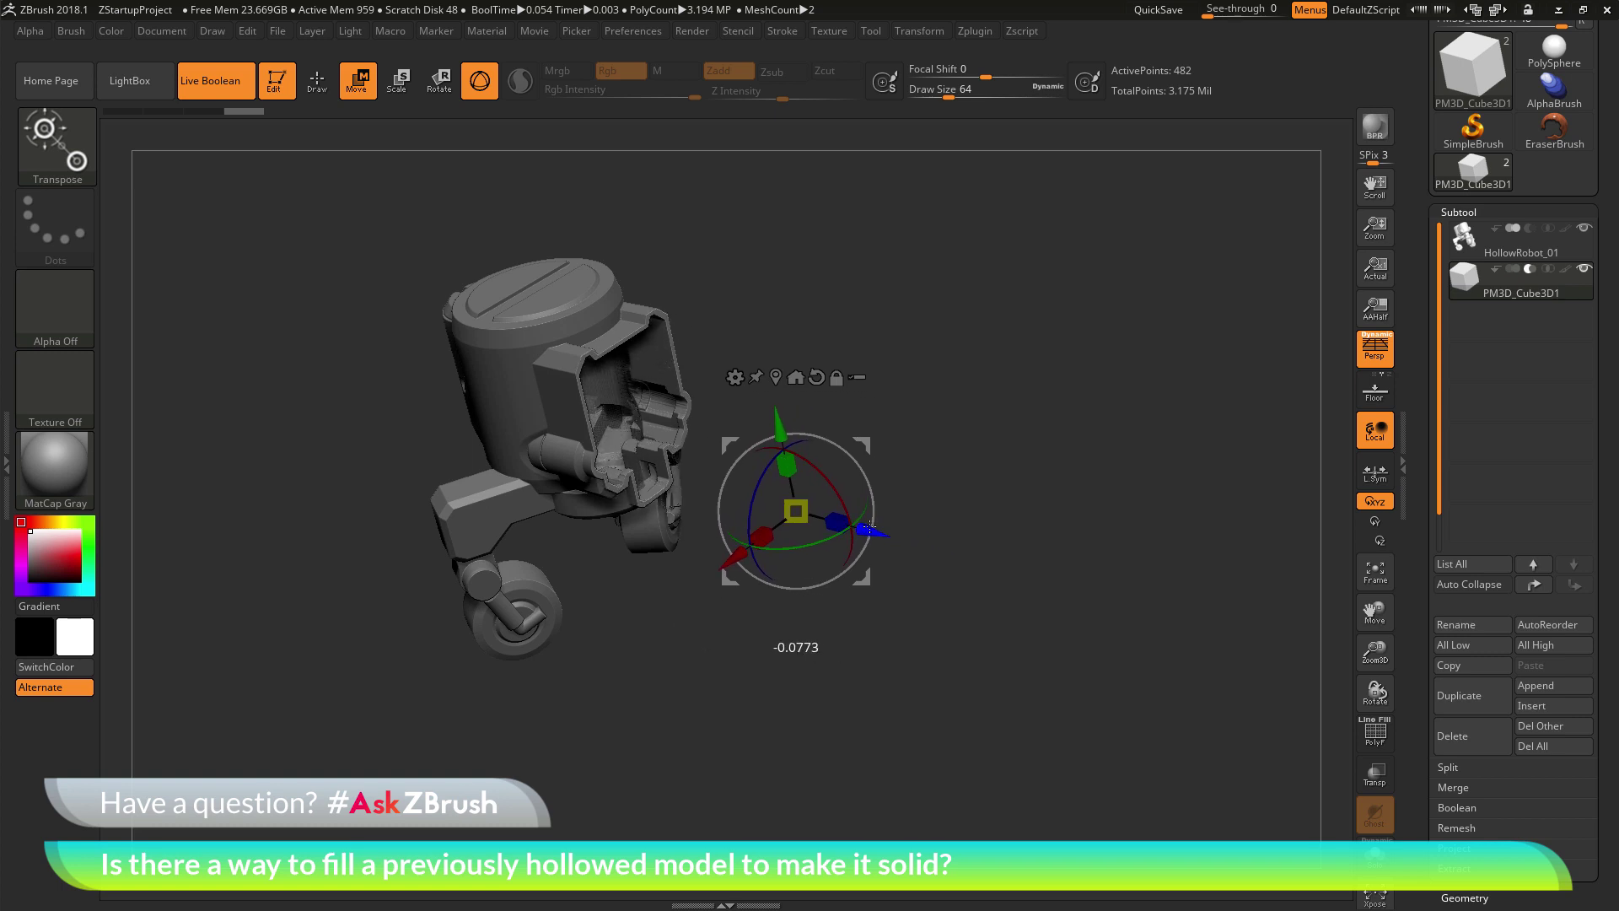
Step: Move the subtracting cube back out of the robot, then hide it and turn off Live Boolean
left_click_drag(812, 504, 1000, 581)
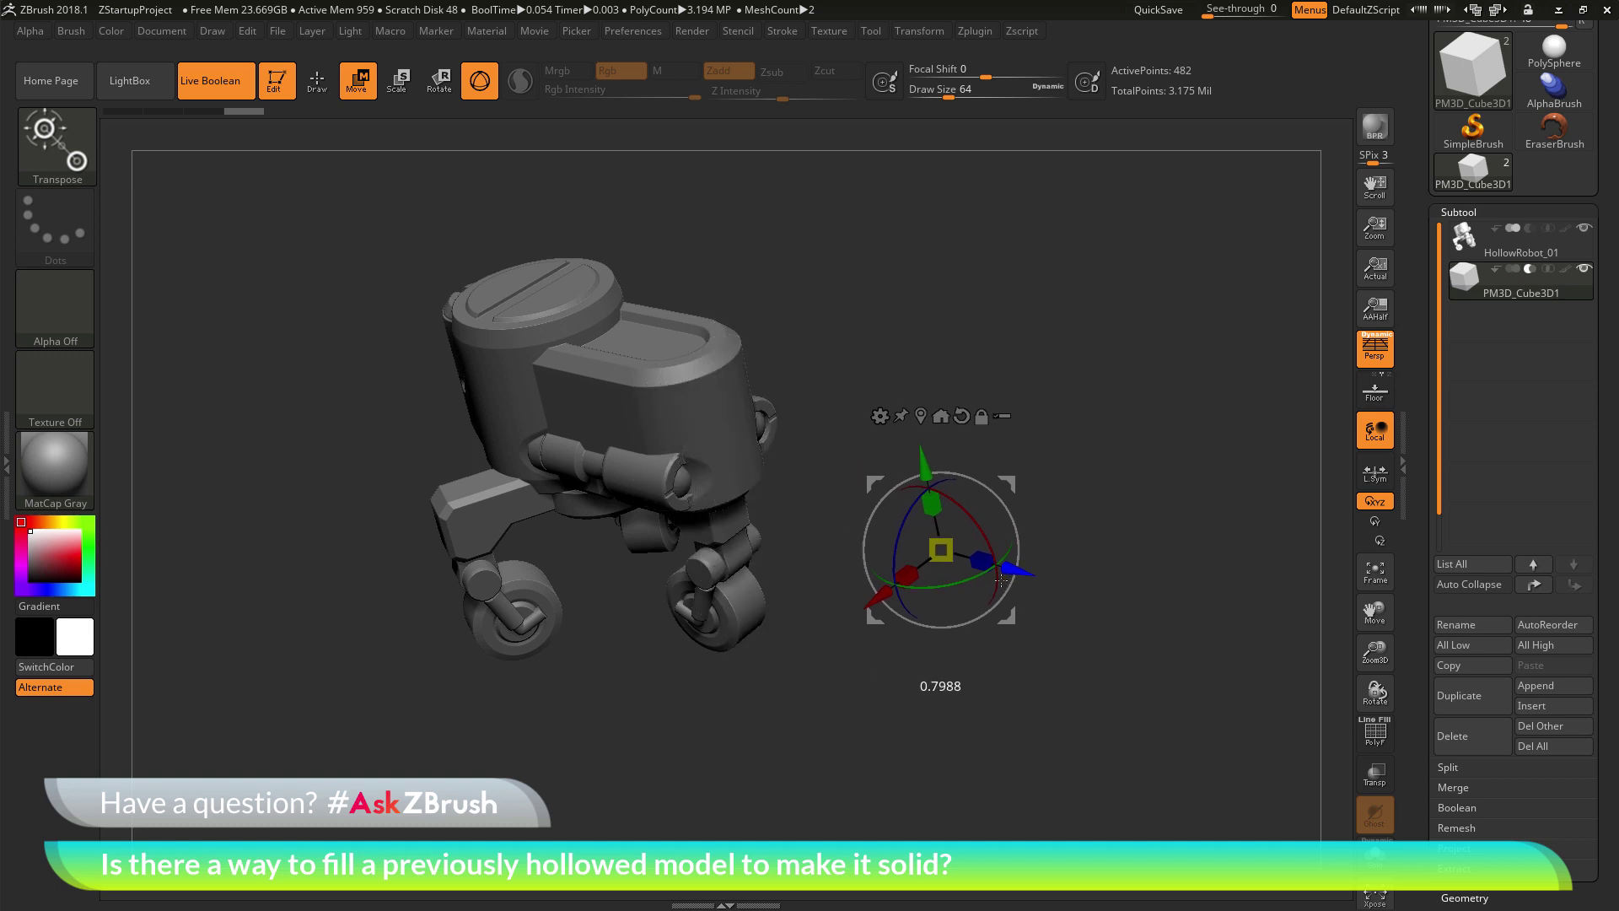
left_click_drag(1109, 596, 993, 363)
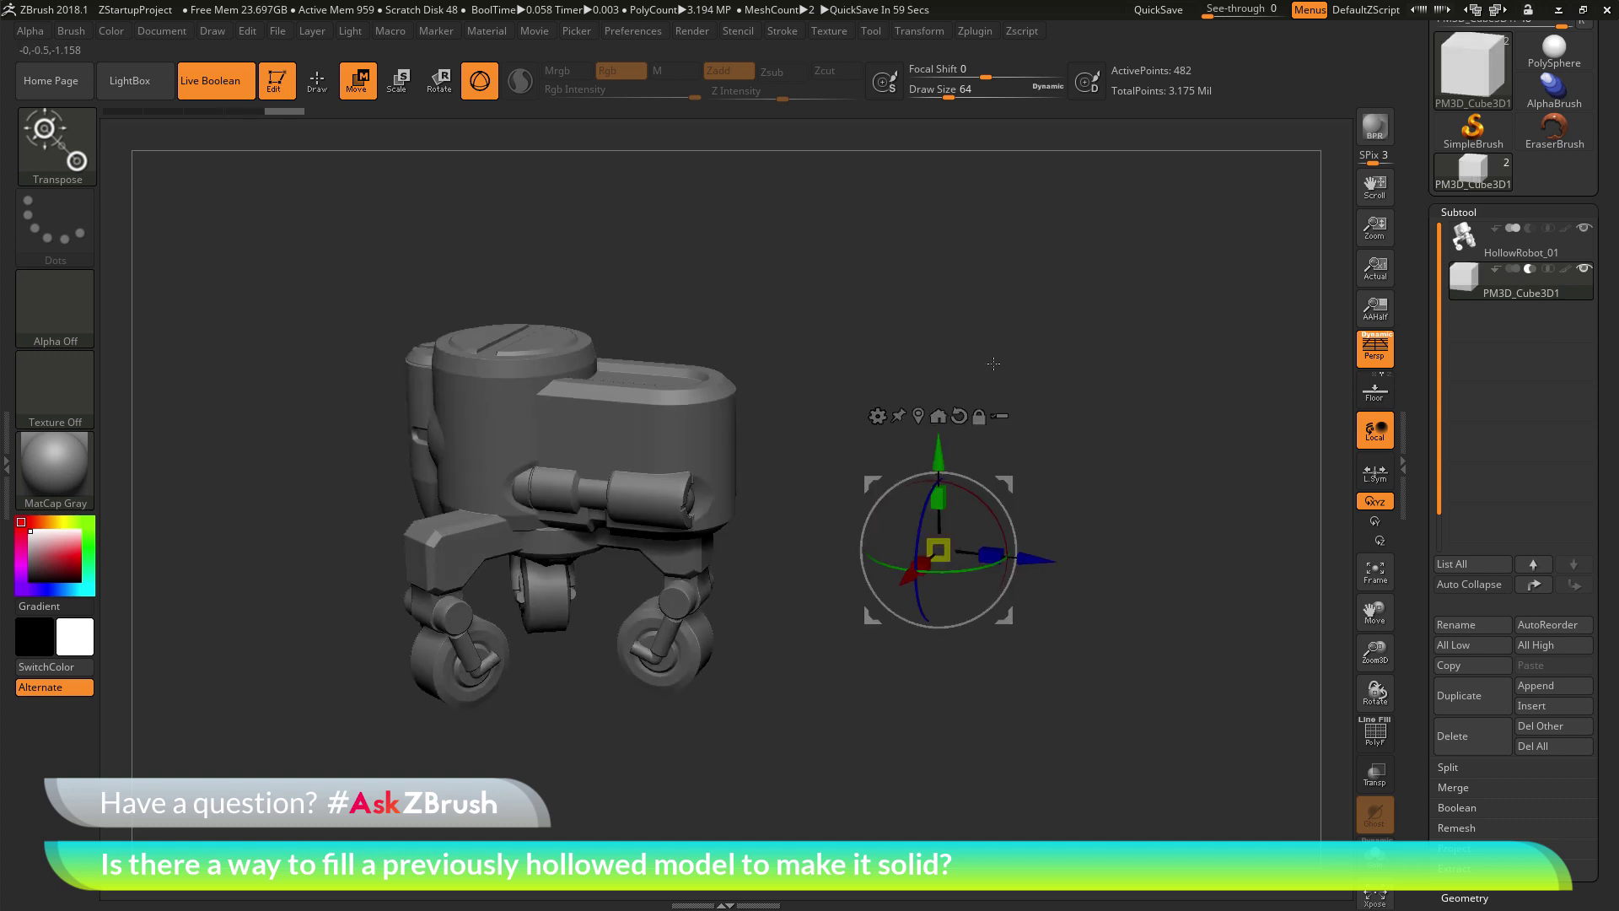
left_click_drag(957, 725, 1020, 672)
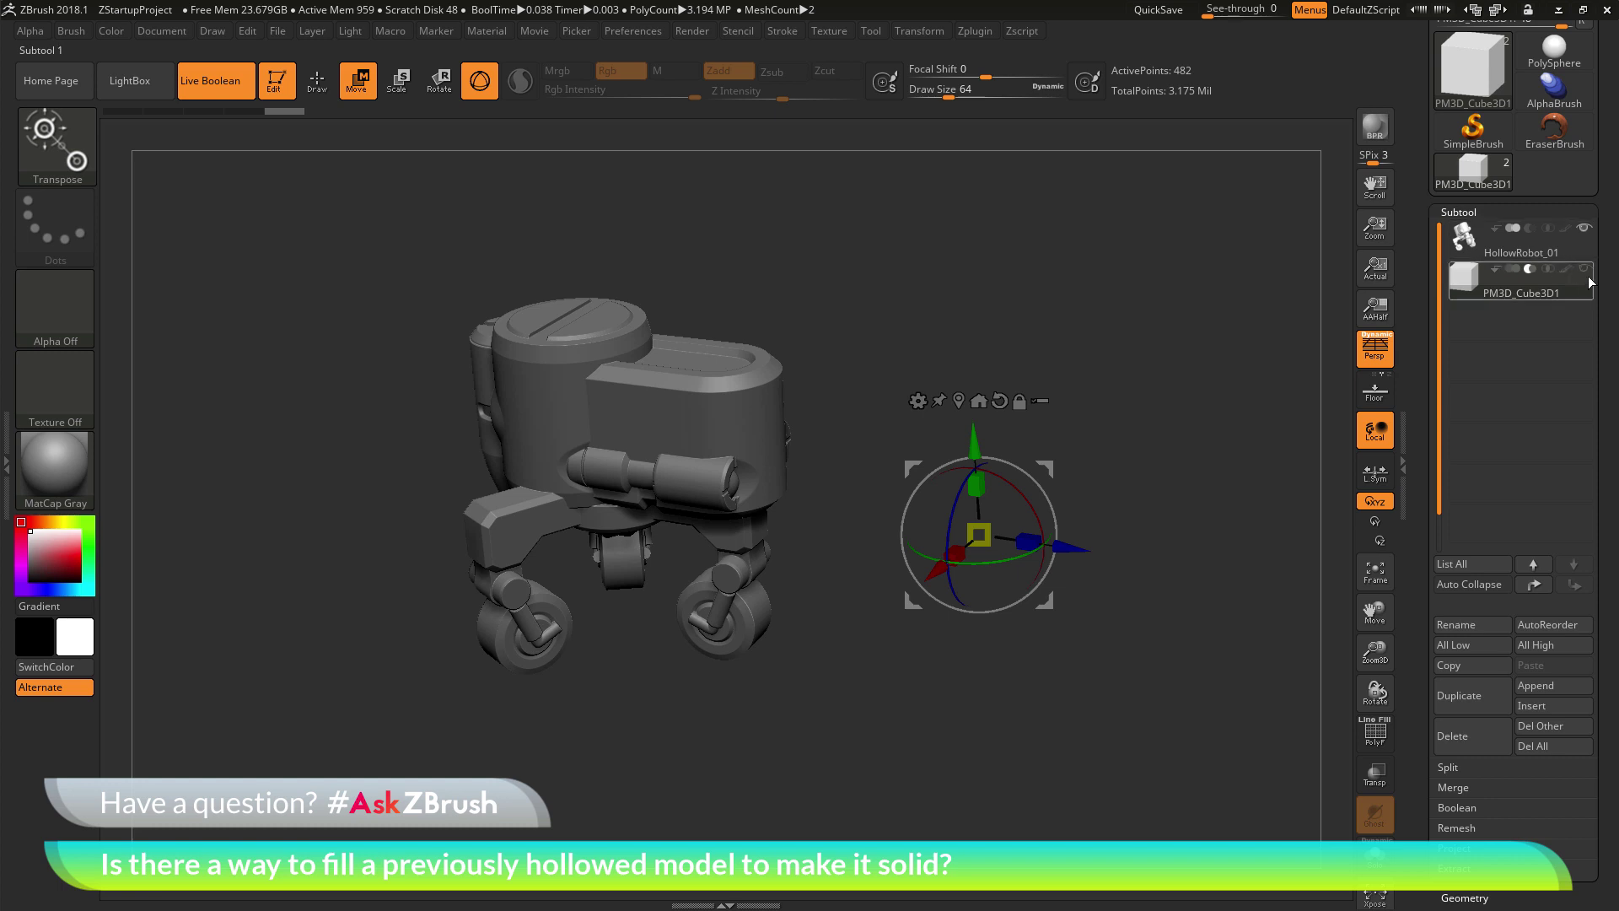
left_click(210, 80)
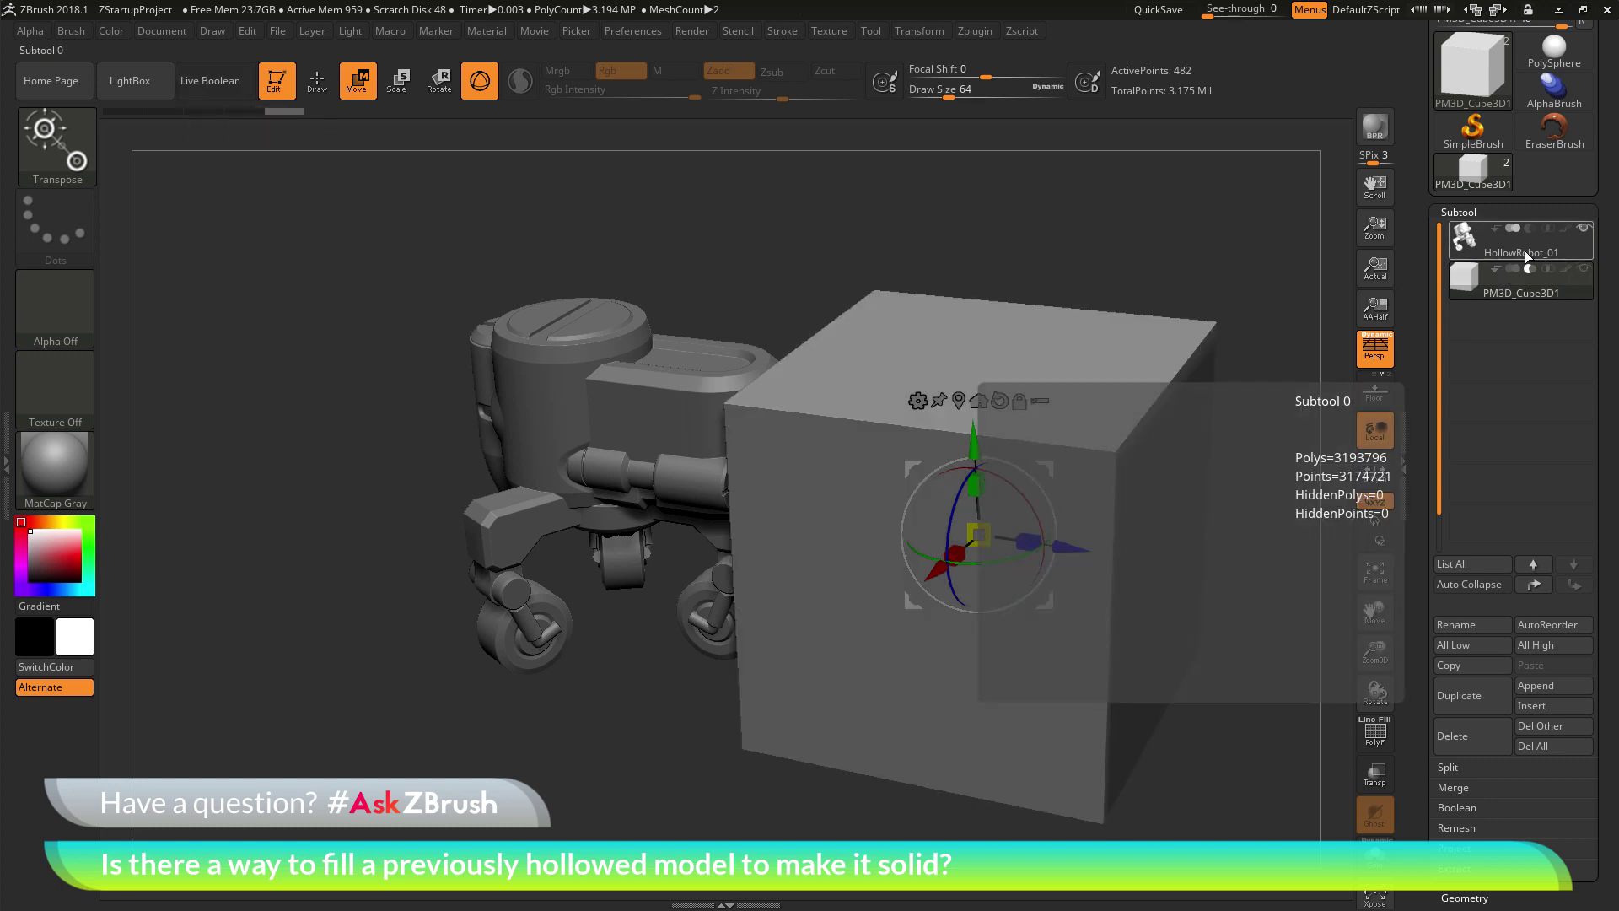
Step: Select the HollowRobot_01 subtool in Draw mode and display its polygroups with PolyFrame from the underside
left_click(1524, 250)
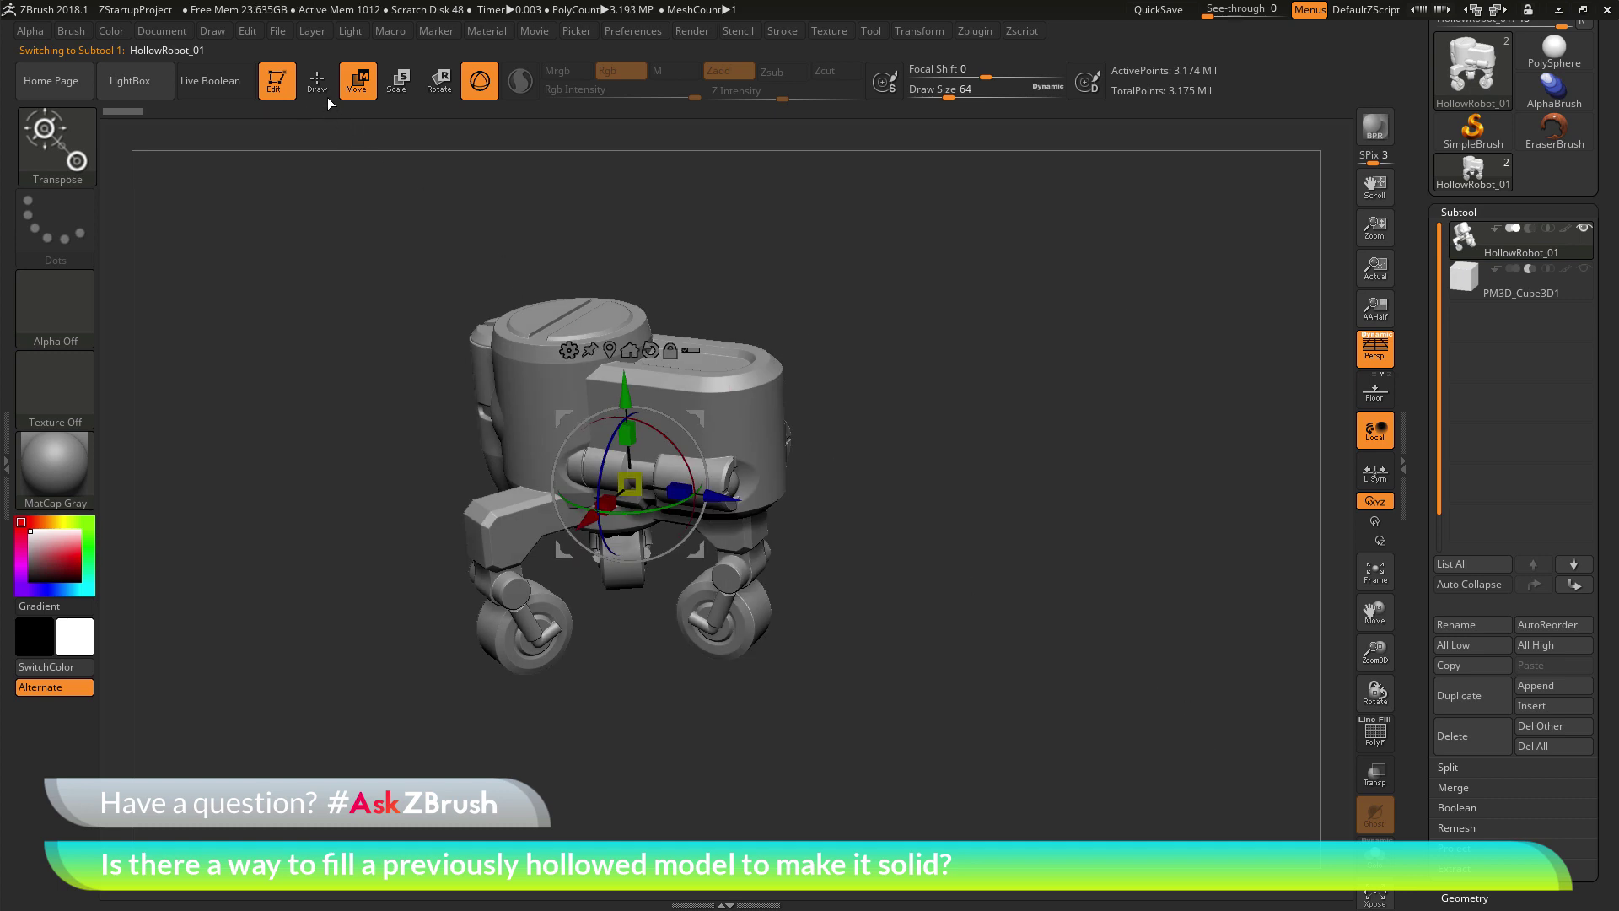
key("q")
mouse_move(846, 361)
left_mouse_down()
mouse_move(1088, 487)
mouse_move(1091, 387)
mouse_move(1112, 522)
mouse_move(1131, 427)
mouse_move(593, 438)
left_mouse_up()
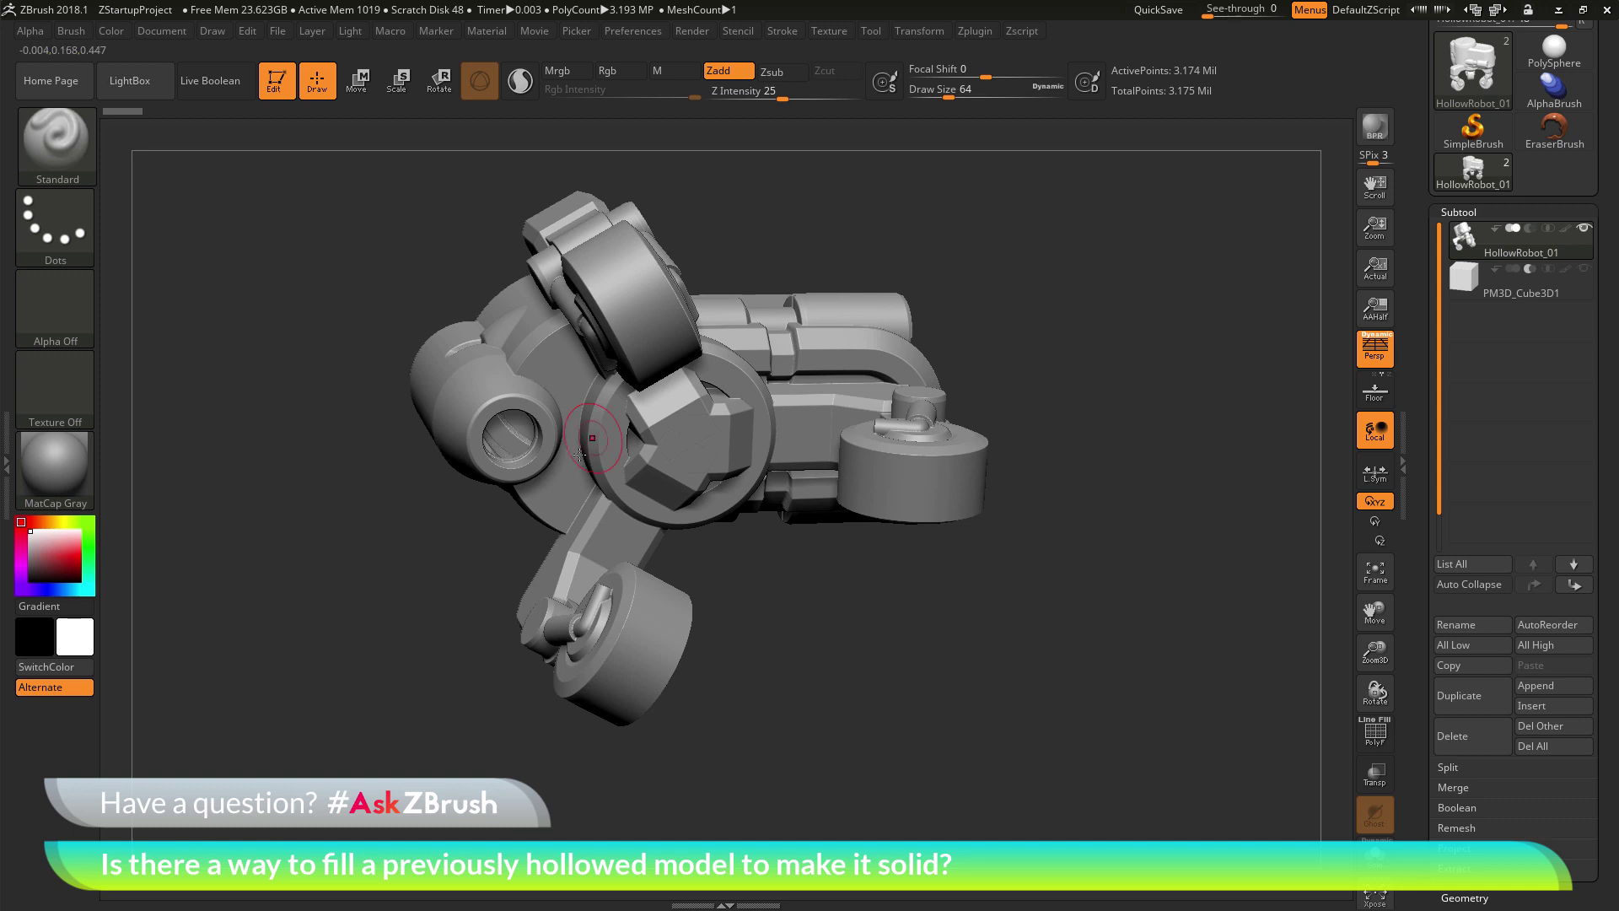
left_click_drag(983, 607, 989, 617)
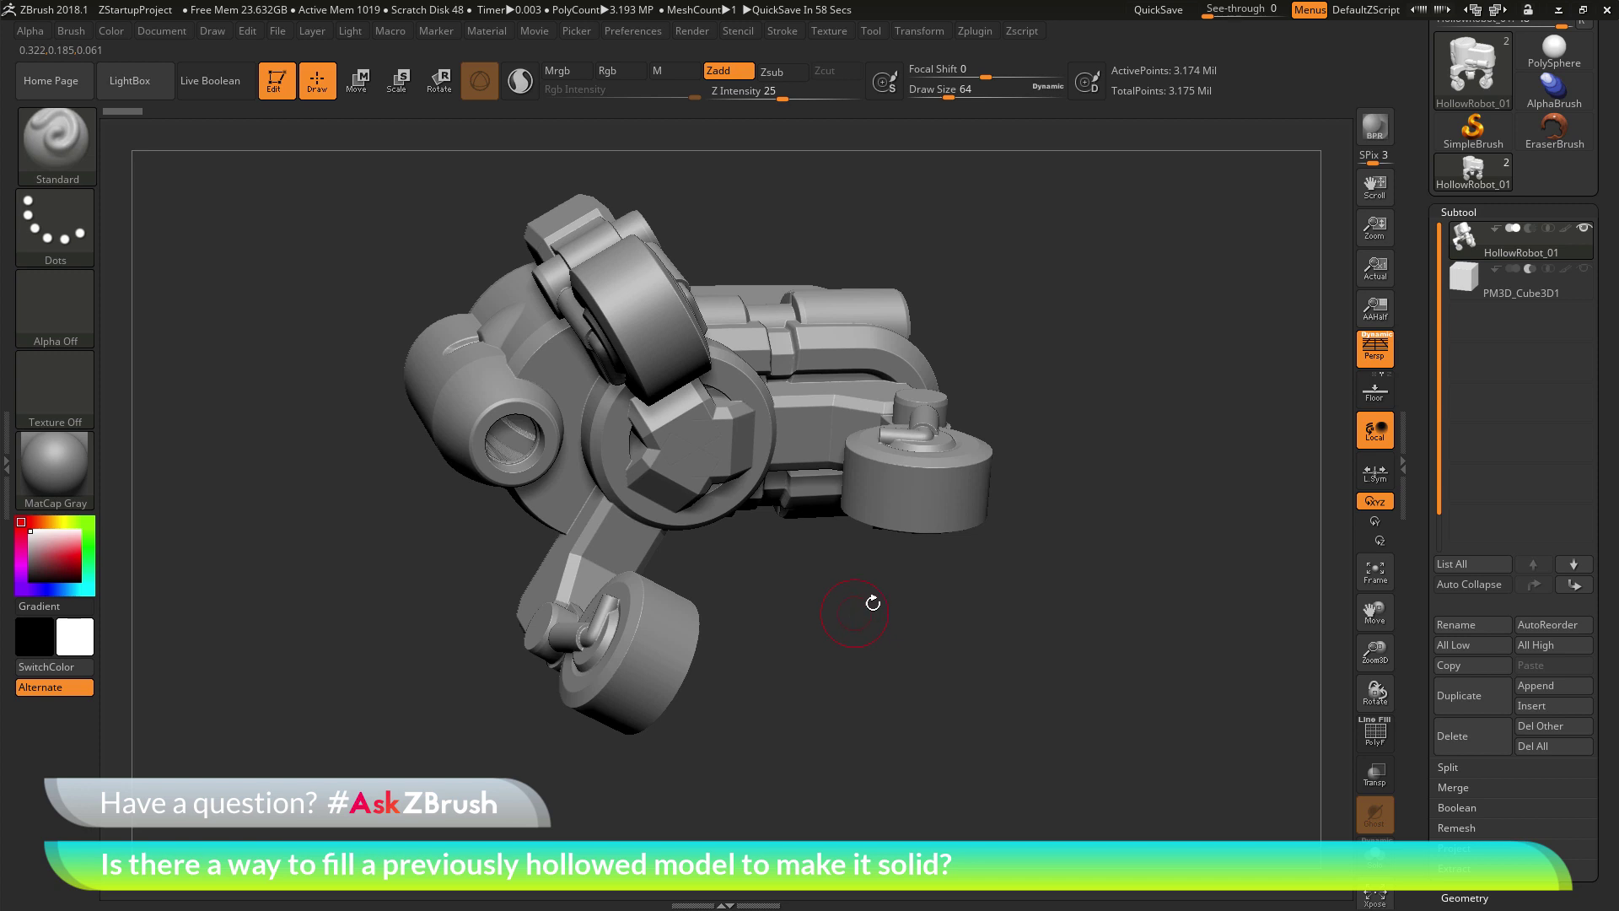
left_click(1383, 745)
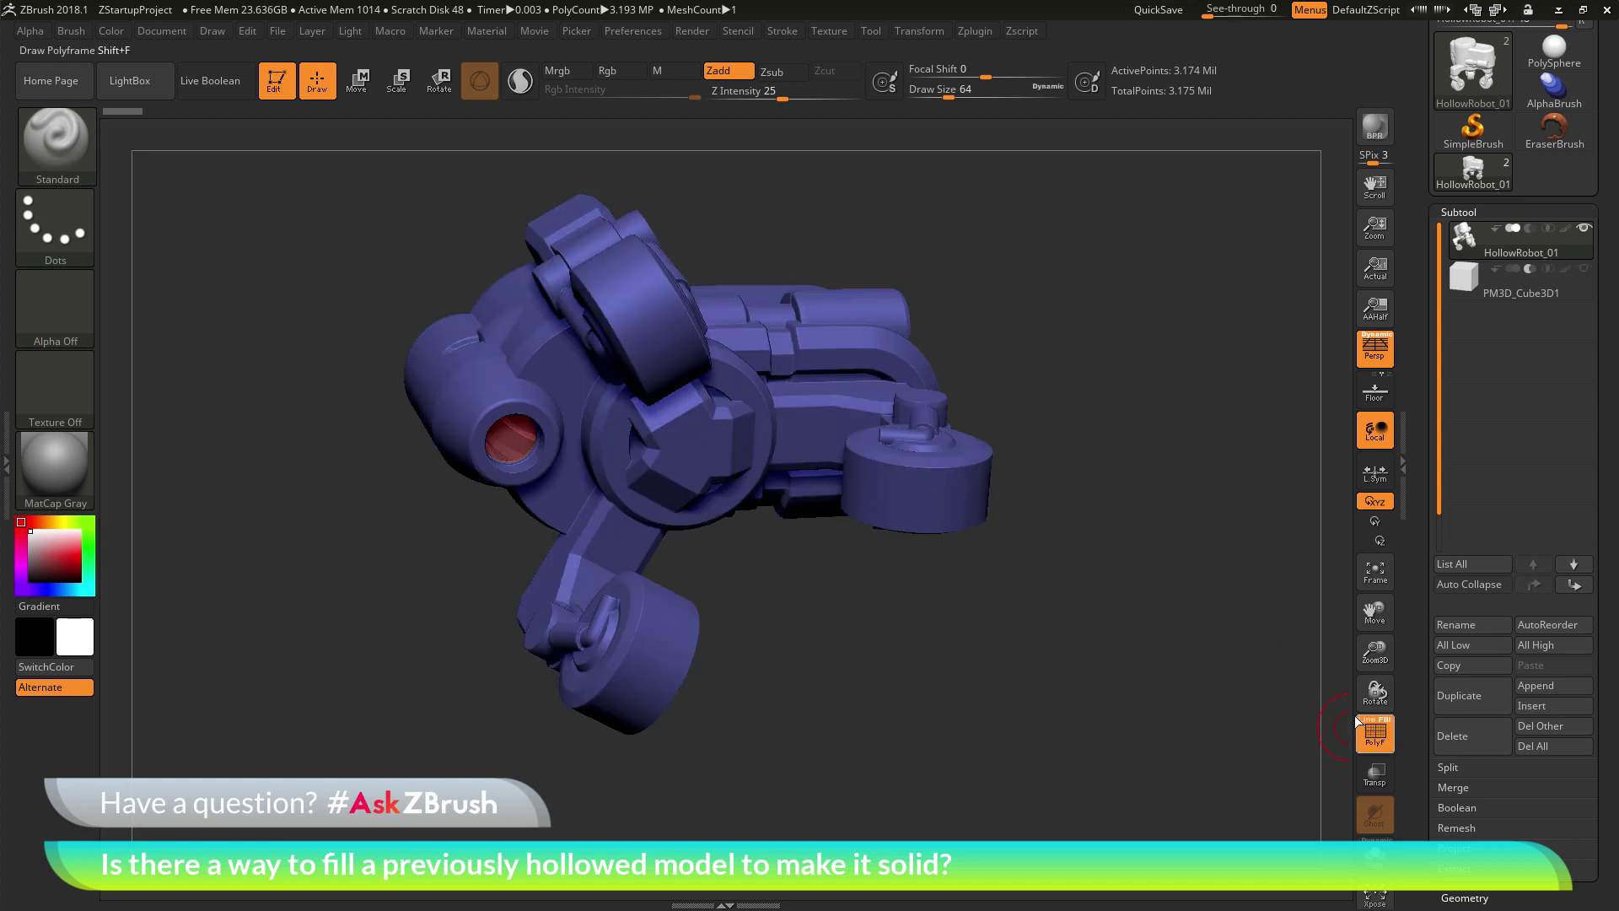
left_click_drag(1030, 693, 762, 571)
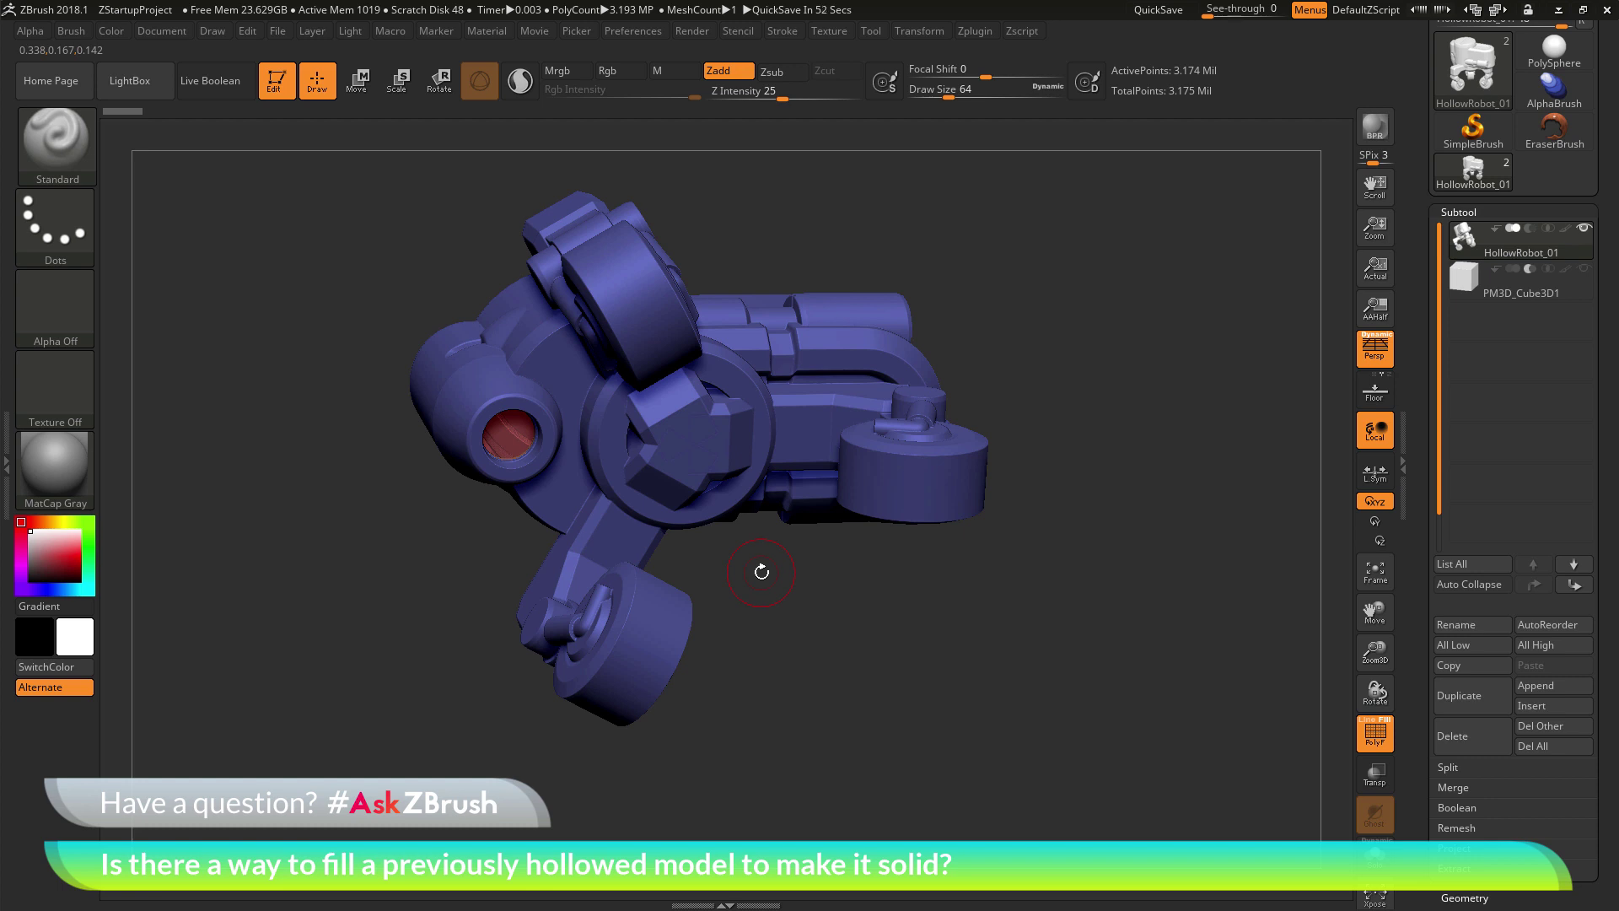
Step: Isolate the robot's blue outer-shell polygroup, hiding the red inner one
key("ctrl+shift")
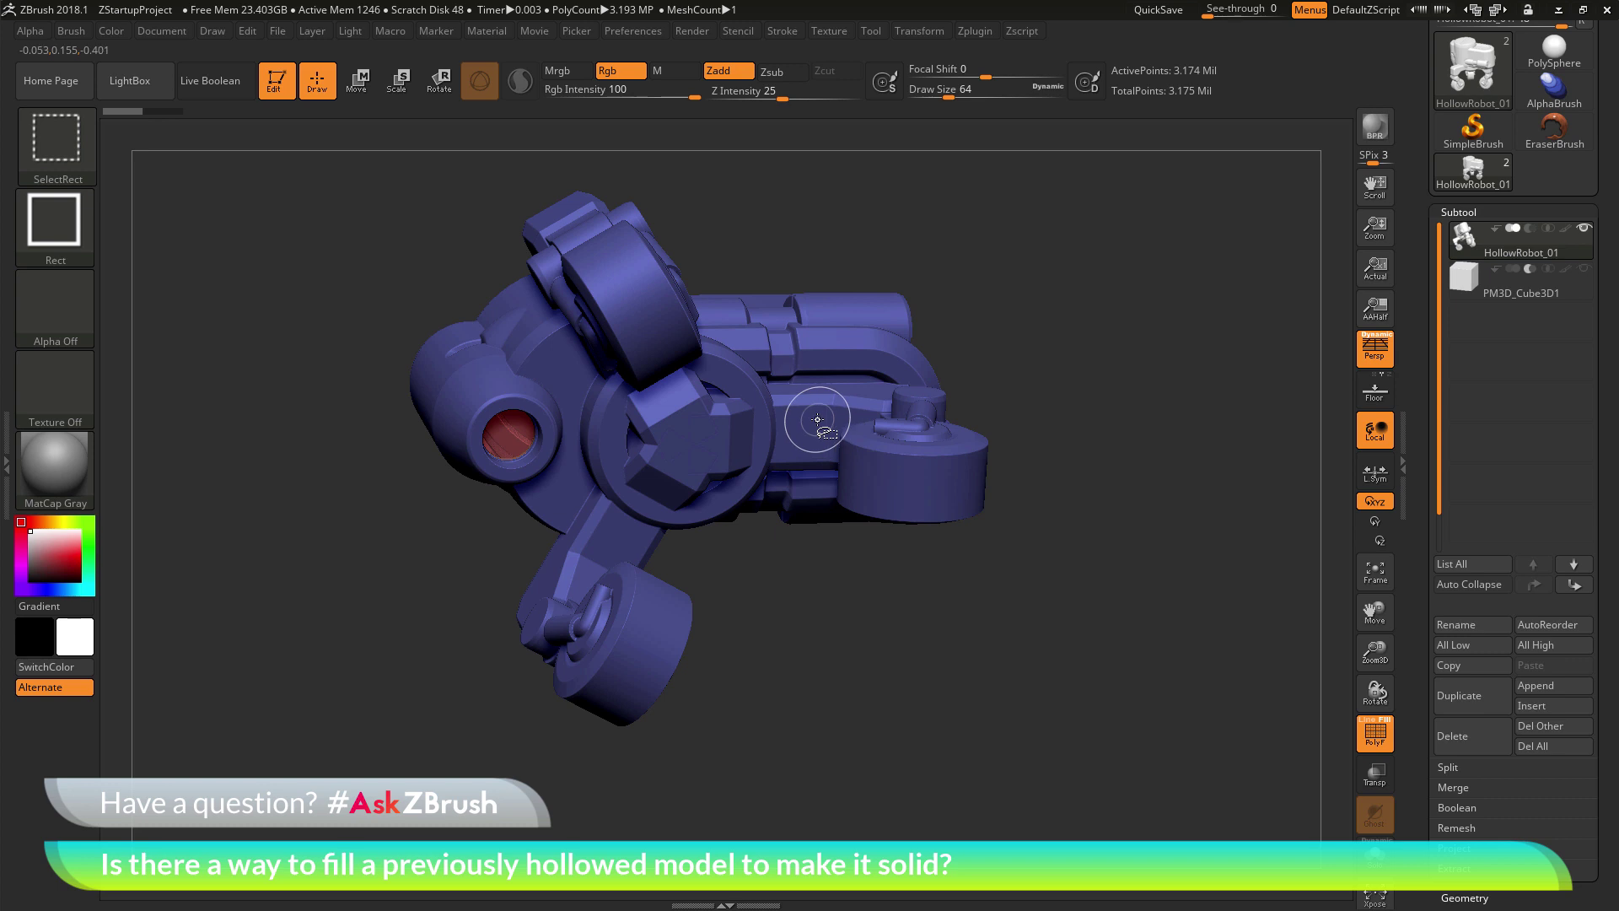
left_click(817, 419, "ctrl+shift")
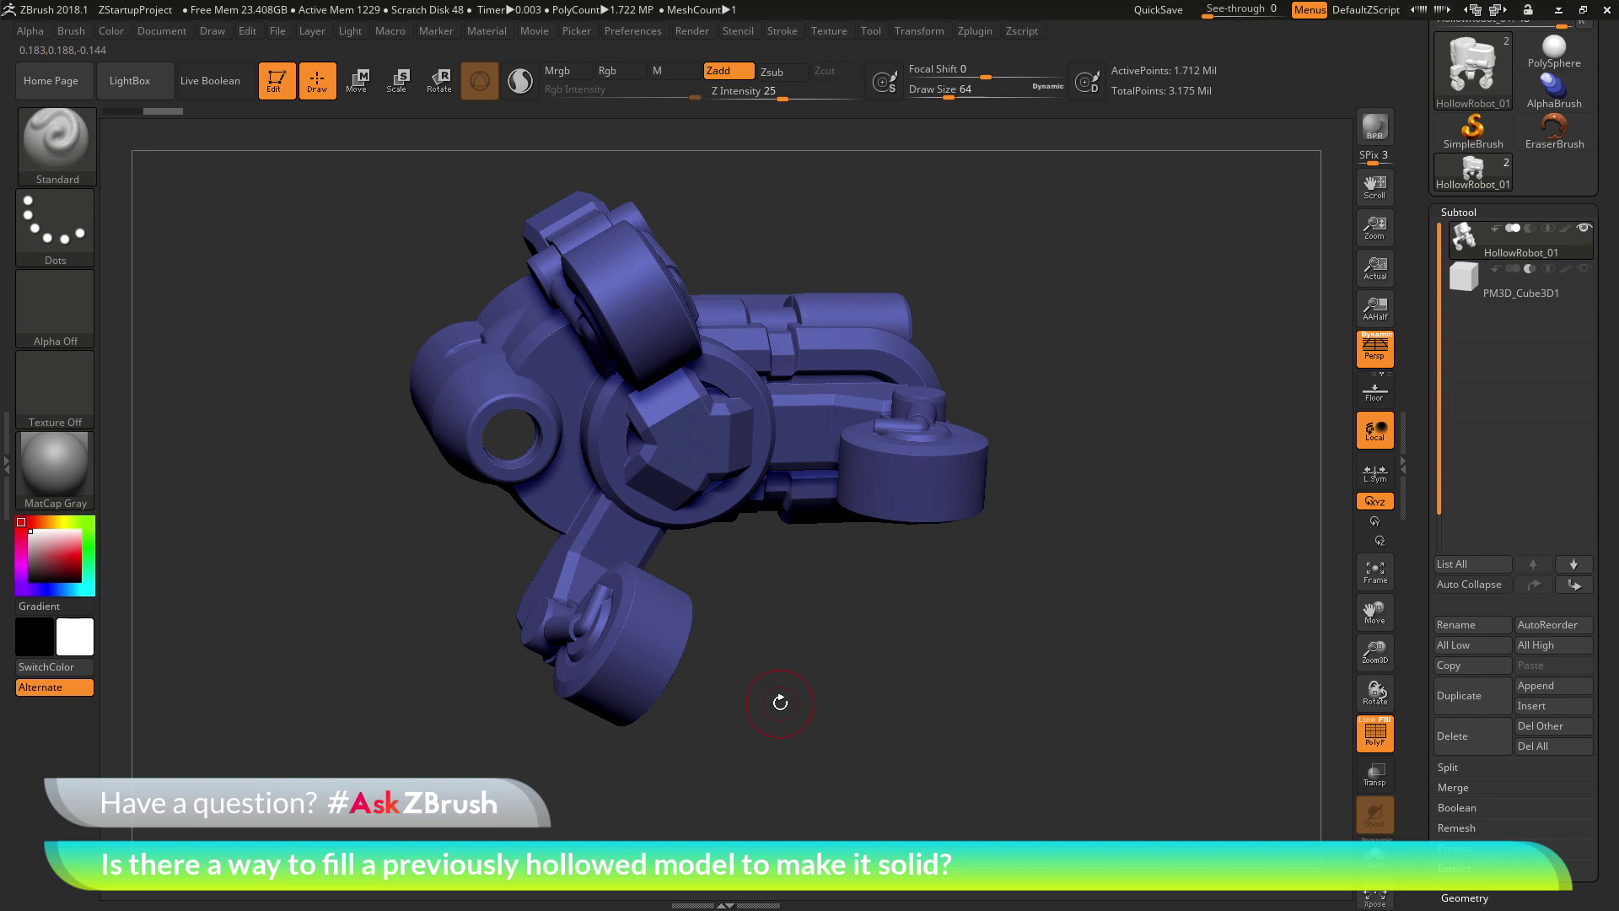
left_click_drag(780, 703, 839, 696)
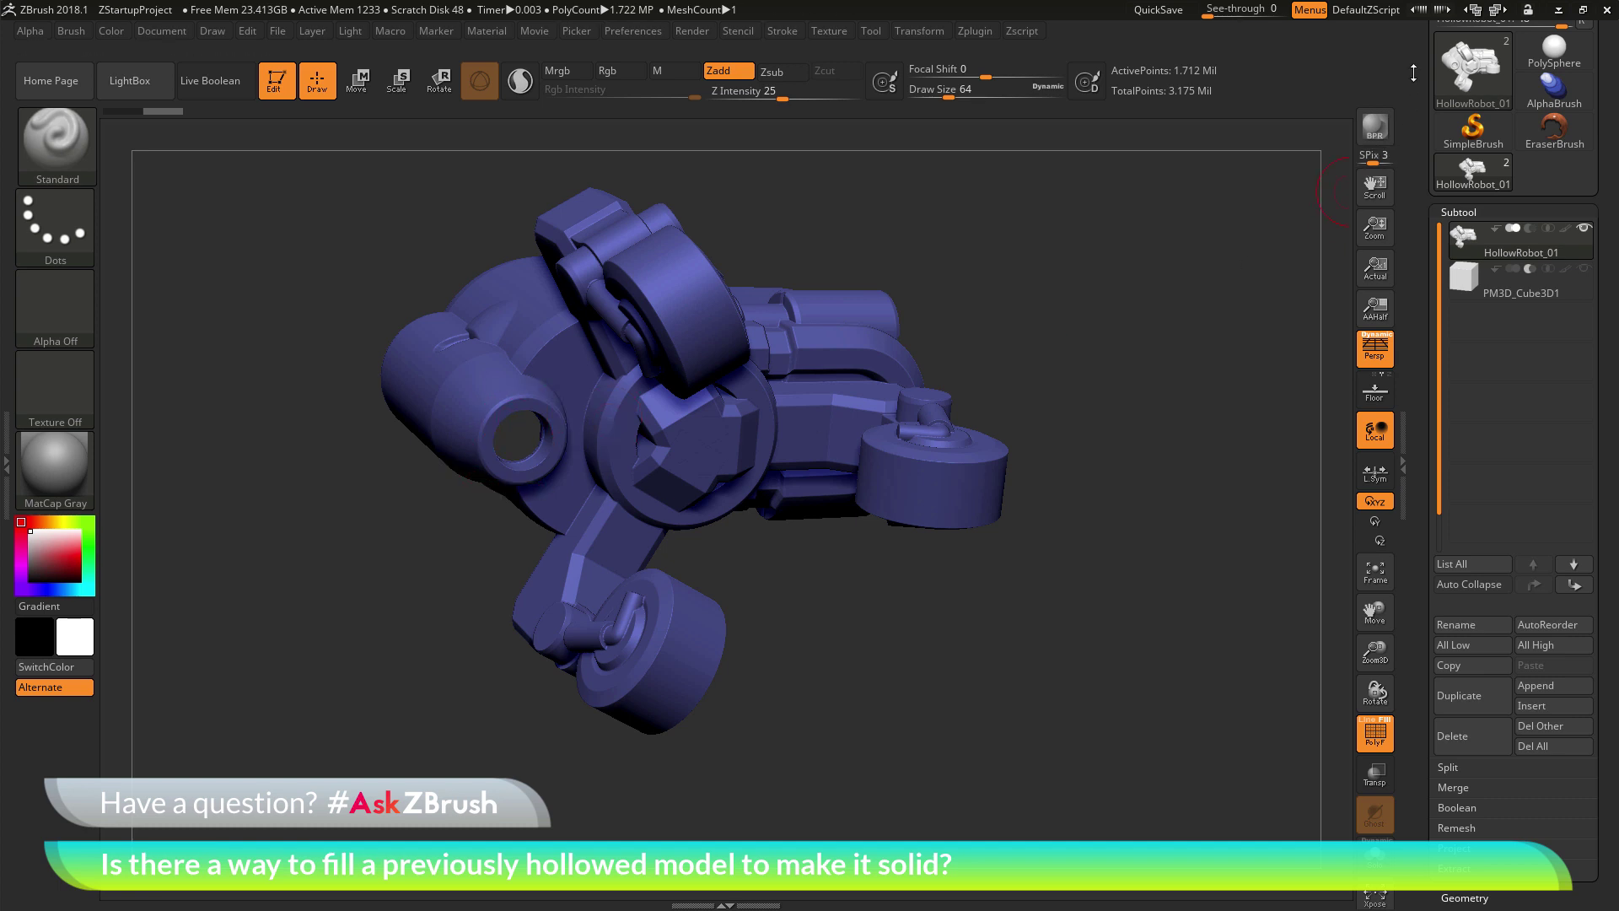
Step: Delete the robot's hidden inner geometry and close the holes left in its outer shell
scroll(1405, 241, "up", 4)
scroll(1468, 337, "down", 15)
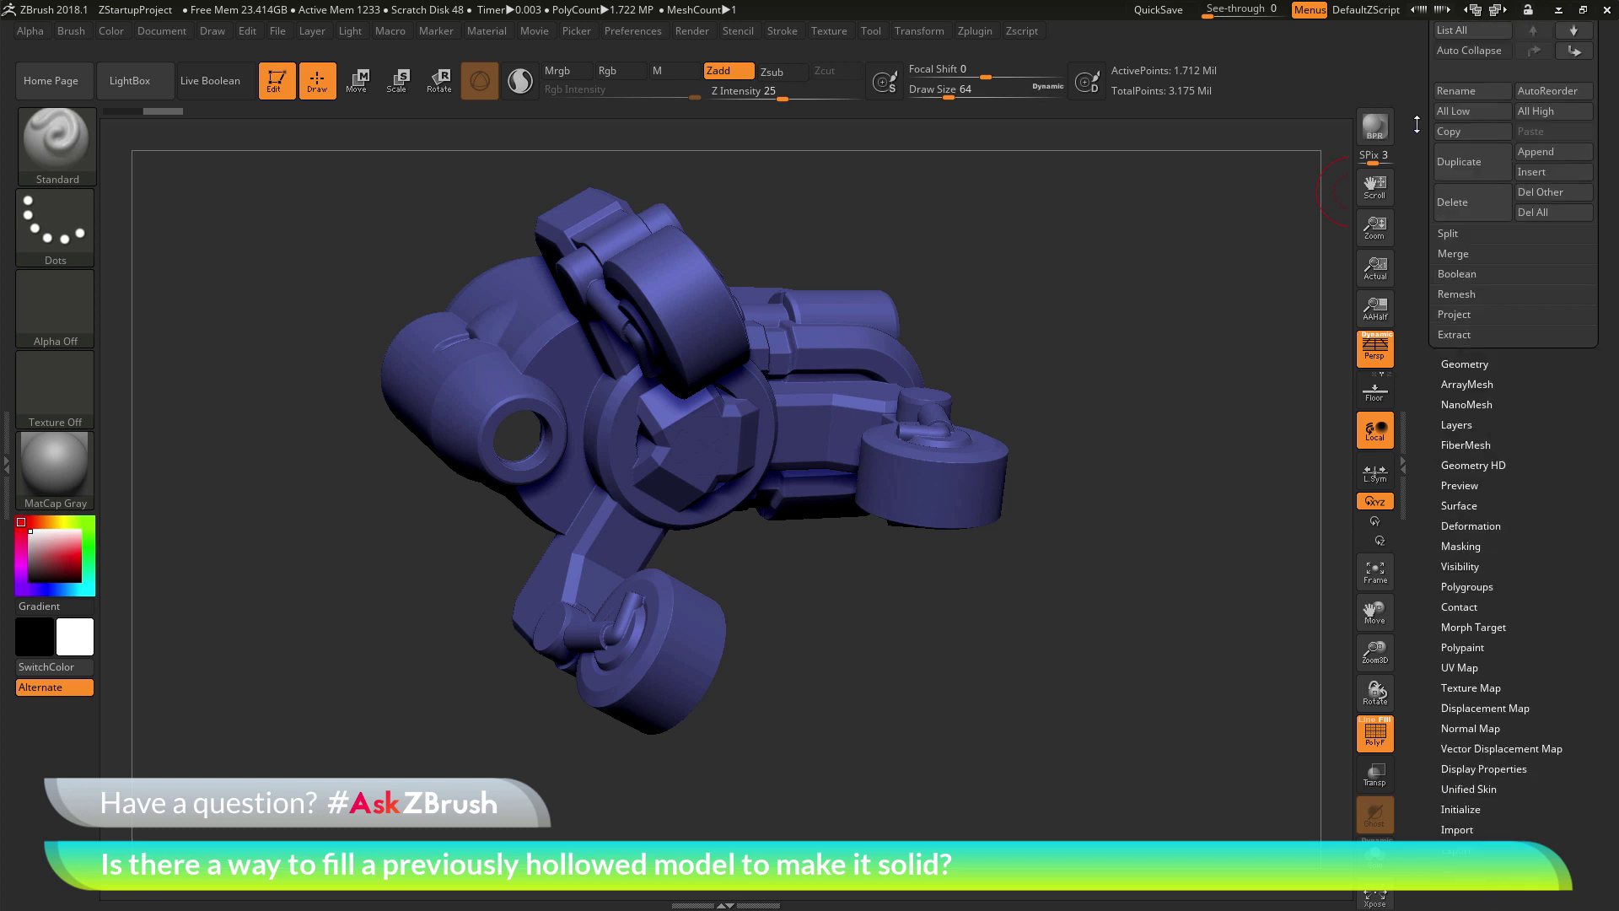
left_click(1464, 328)
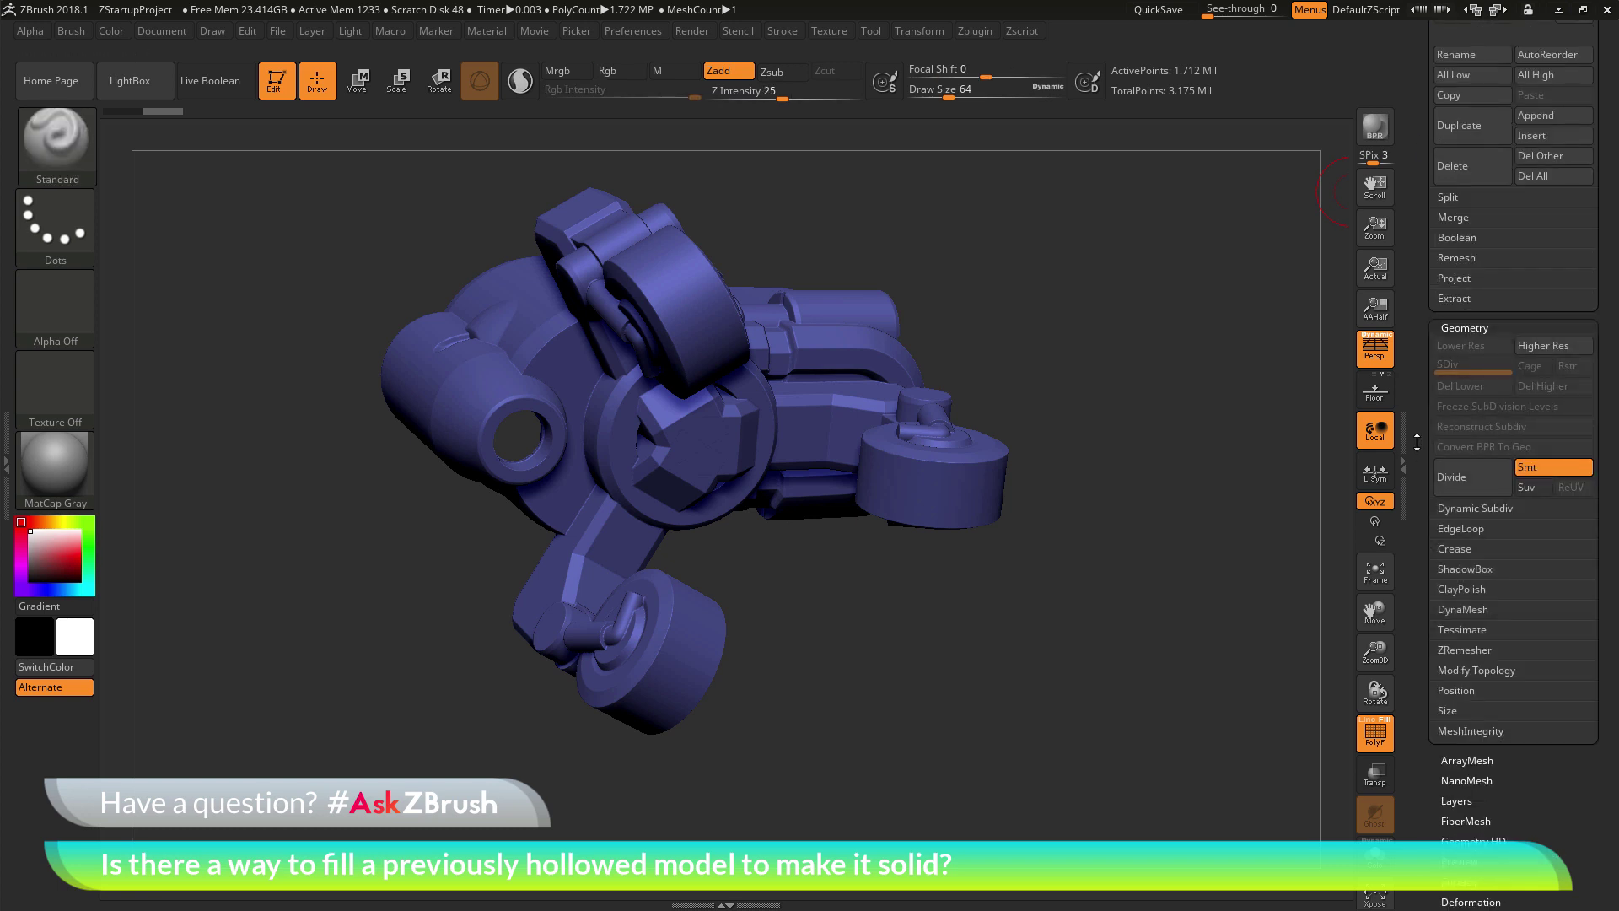
scroll(1494, 530, "down", 4)
left_click(1498, 518)
scroll(1467, 489, "down", 4)
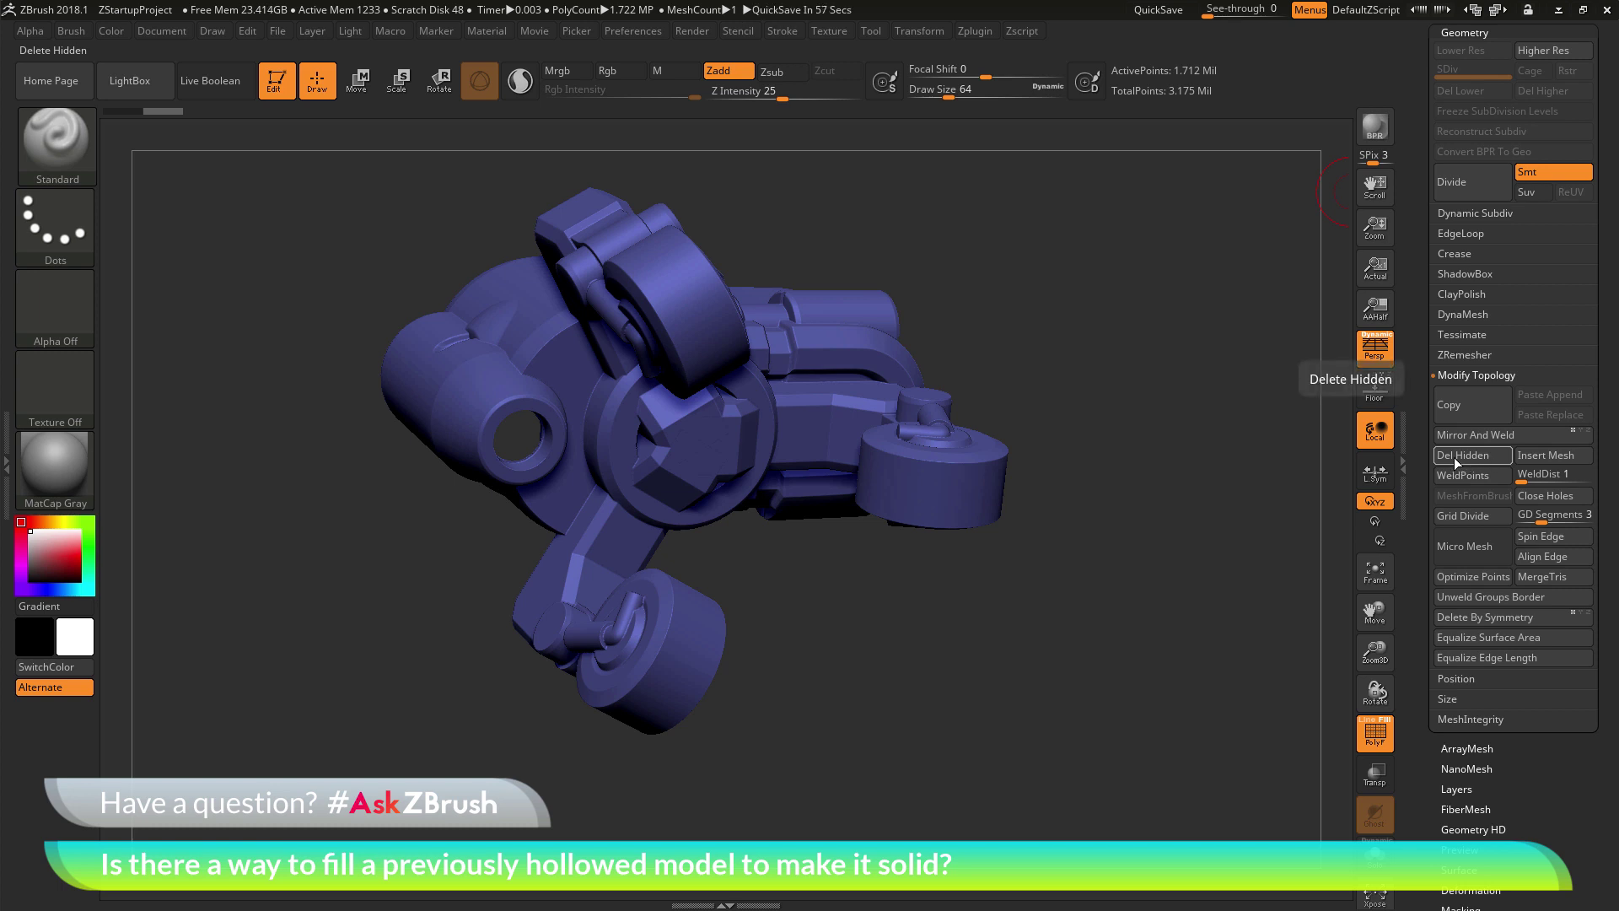
left_click(1454, 457)
left_click(1550, 496)
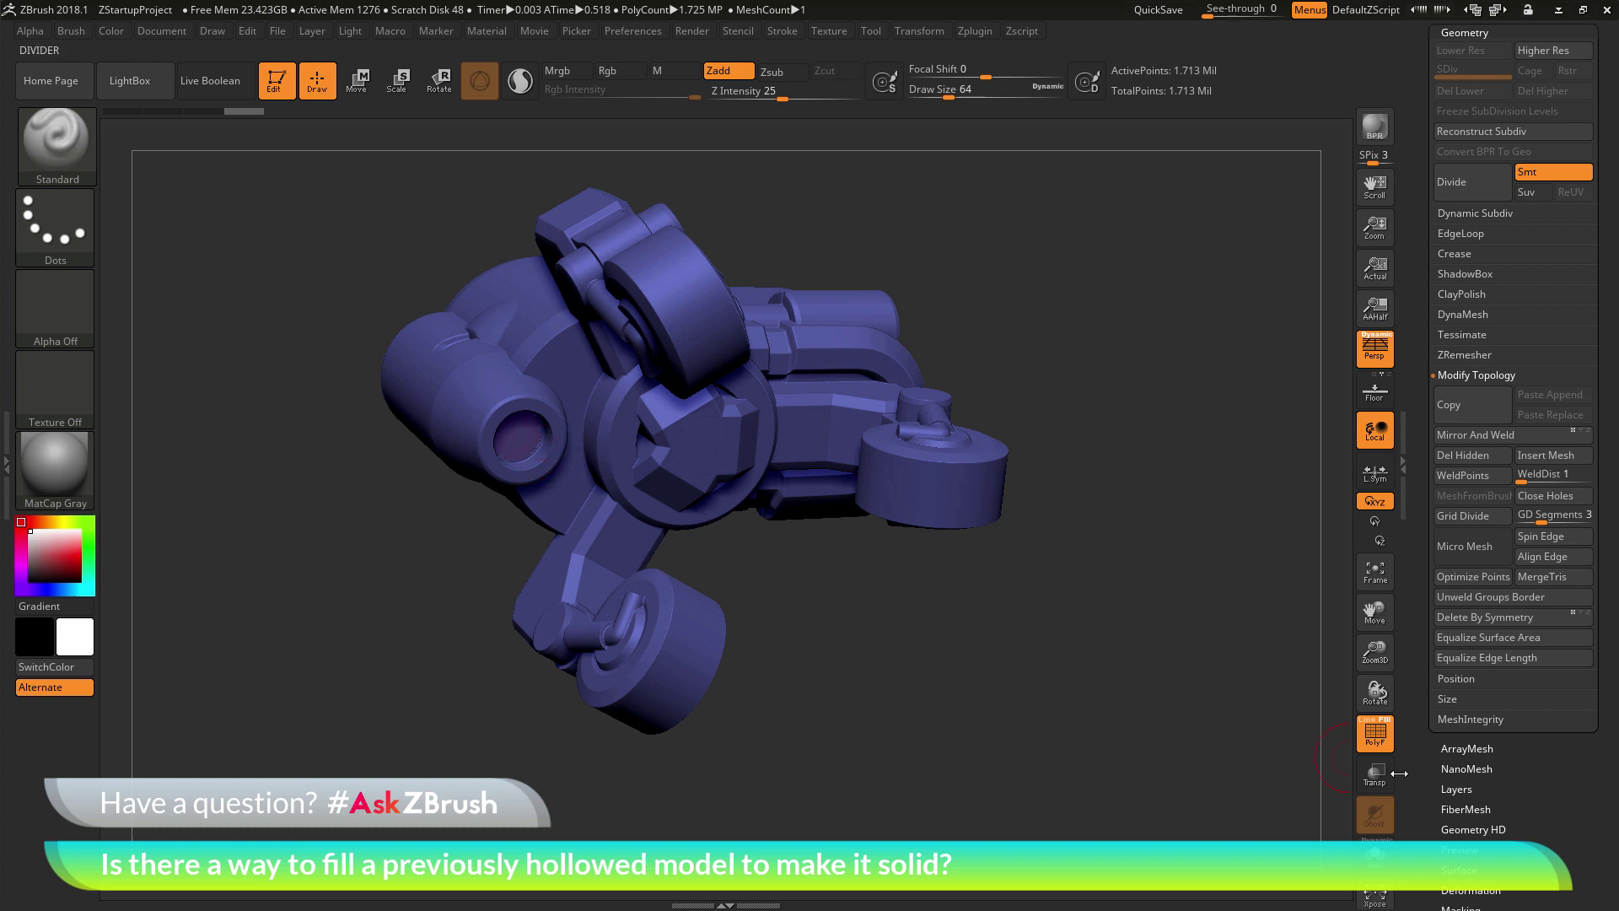
left_click_drag(1215, 553, 1129, 600)
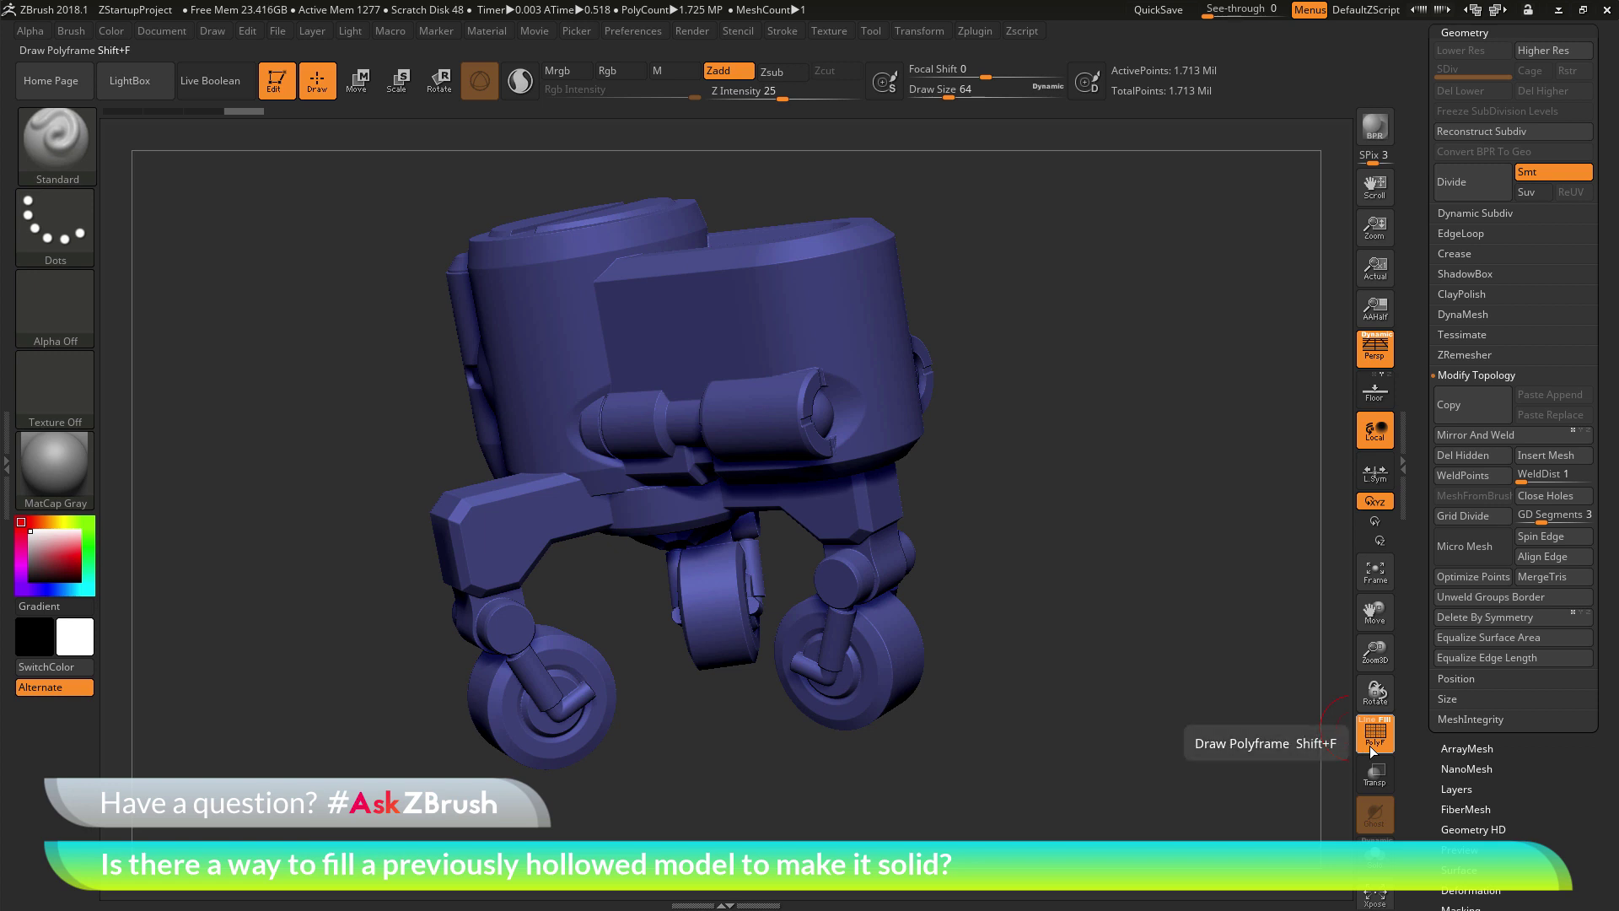
Step: Turn off PolyFrame, then show and select the PM3D_Cube3D1 subtool beside the robot
left_click(1373, 749)
left_click_drag(1417, 371, 1415, 588)
left_click(1585, 378)
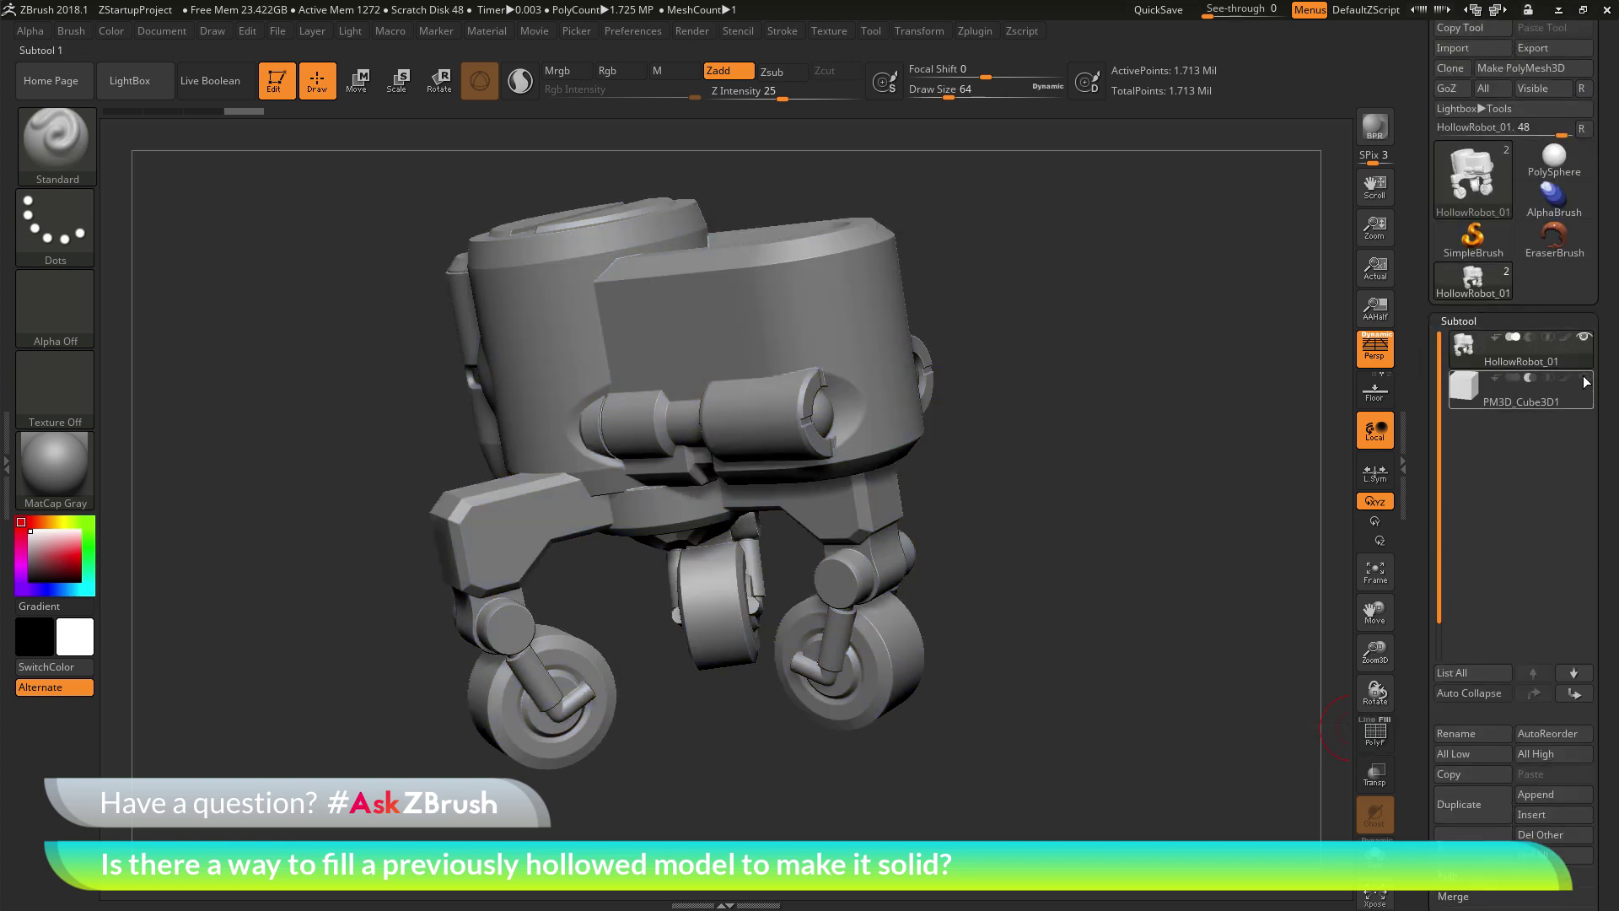
left_click(1524, 399)
left_click_drag(944, 698, 539, 691)
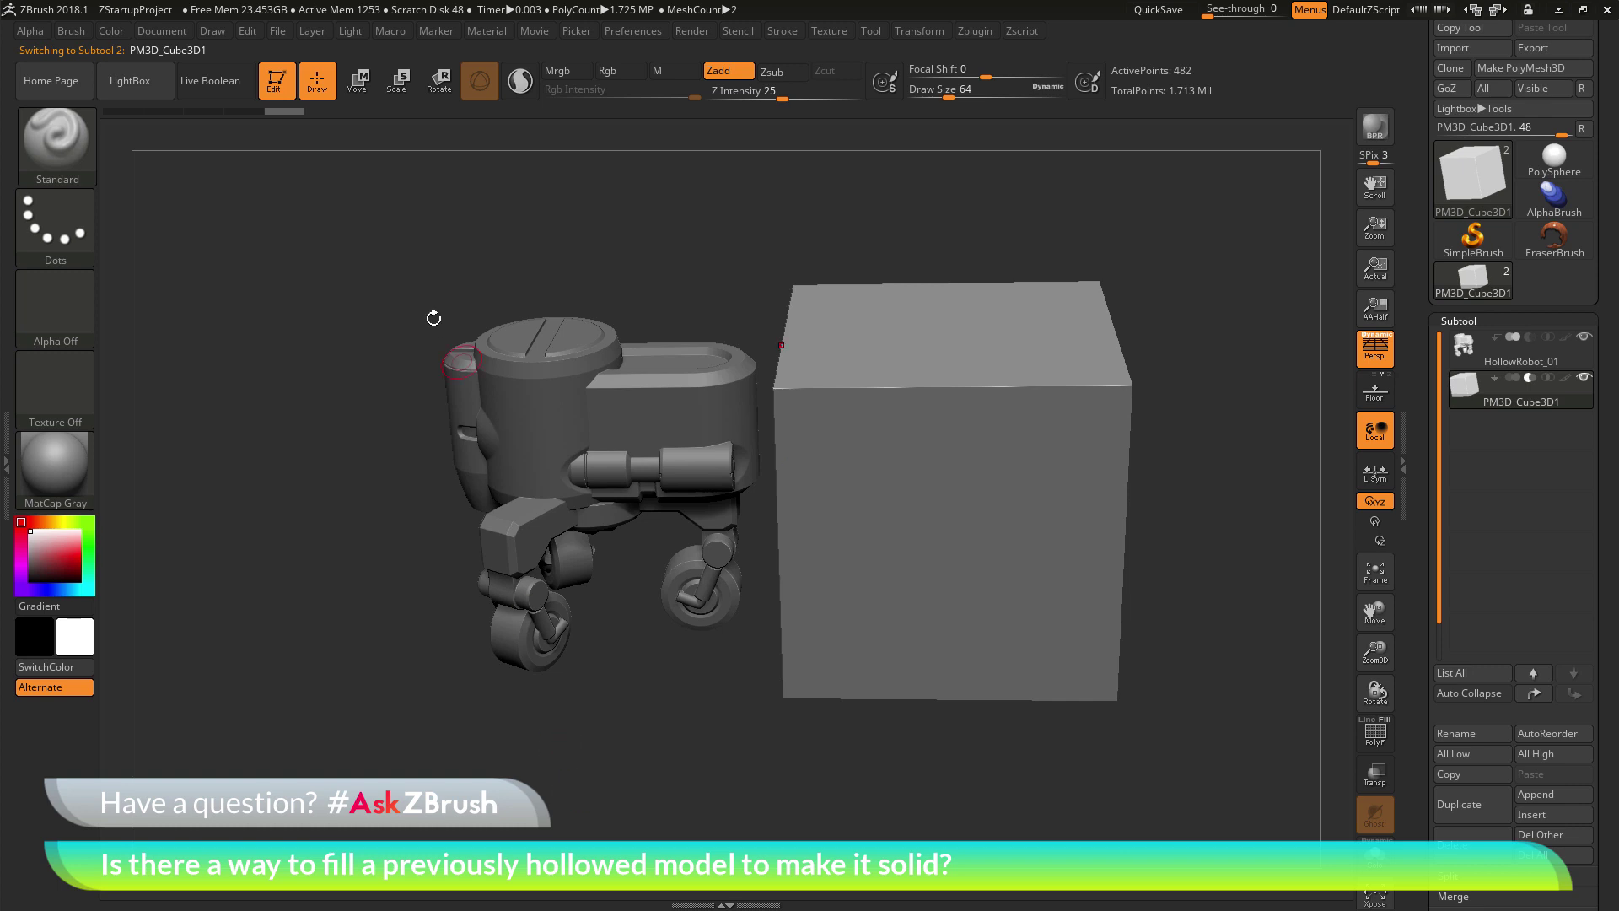
Step: Enable Live Boolean and move the PM3D_Cube3D1 cube along its Z axis through the robot to examine its cut interior
left_click(355, 83)
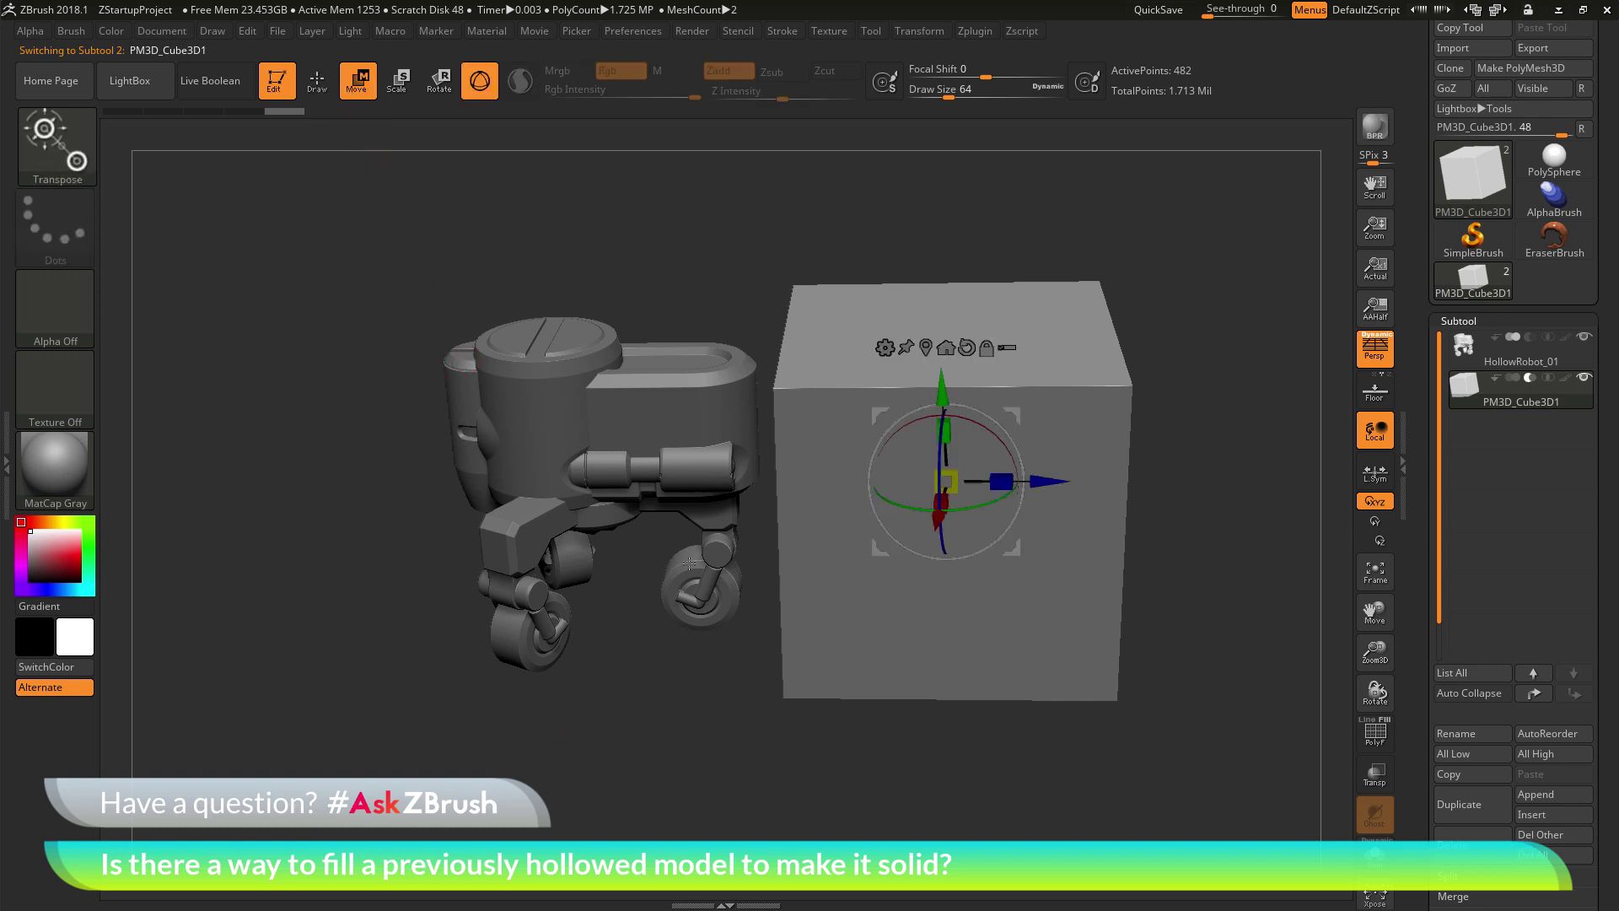
left_click(206, 84)
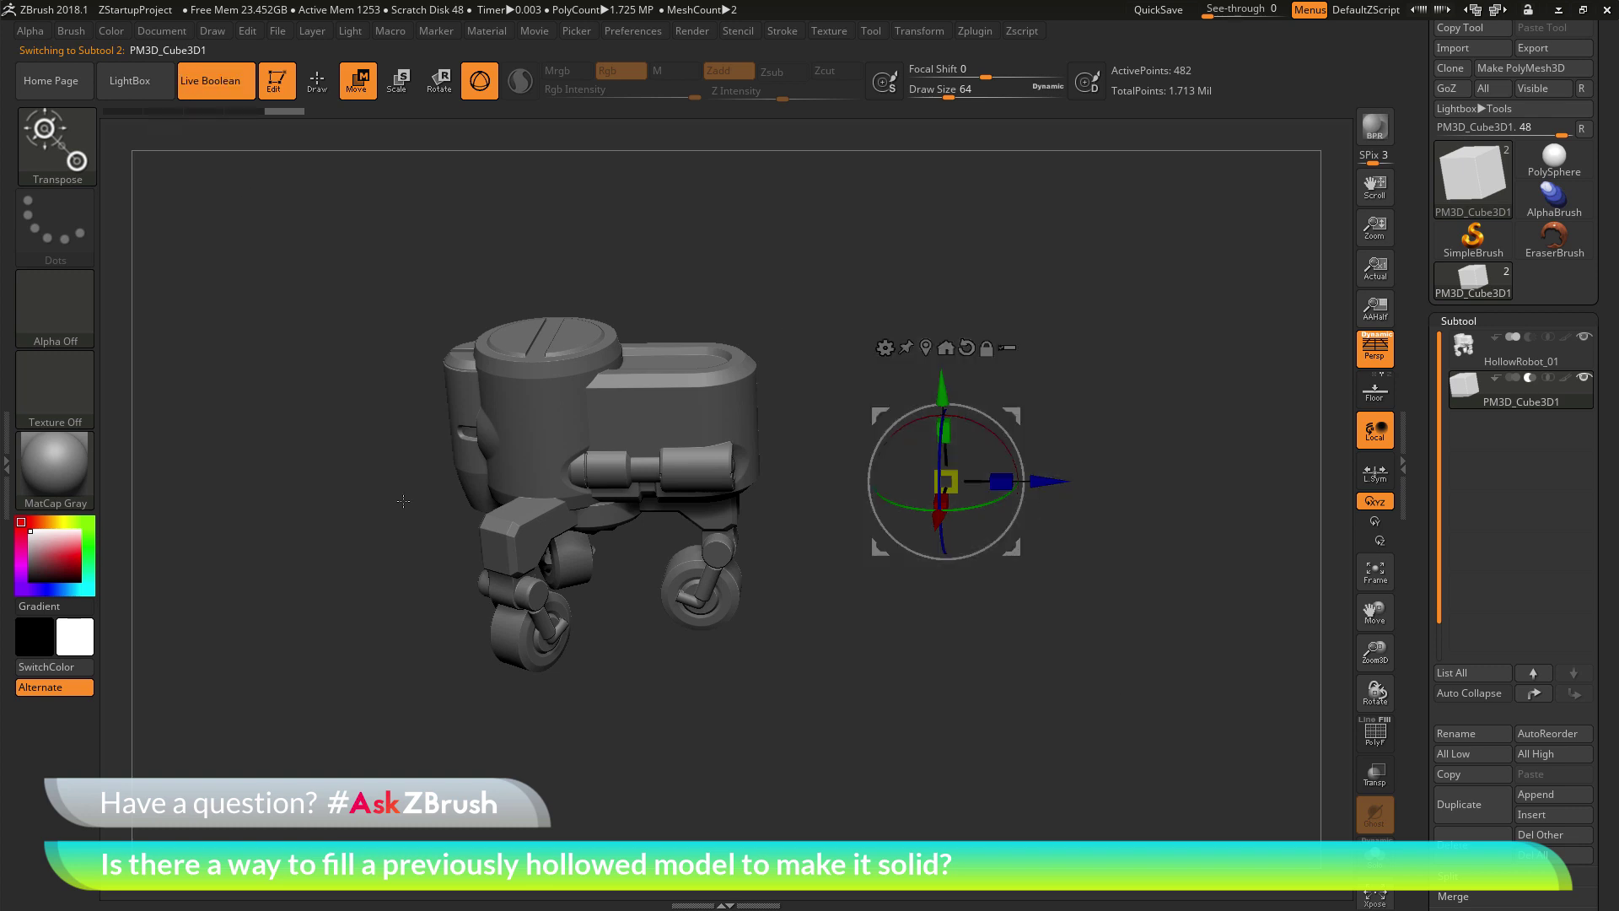
left_click_drag(1115, 660, 1088, 649)
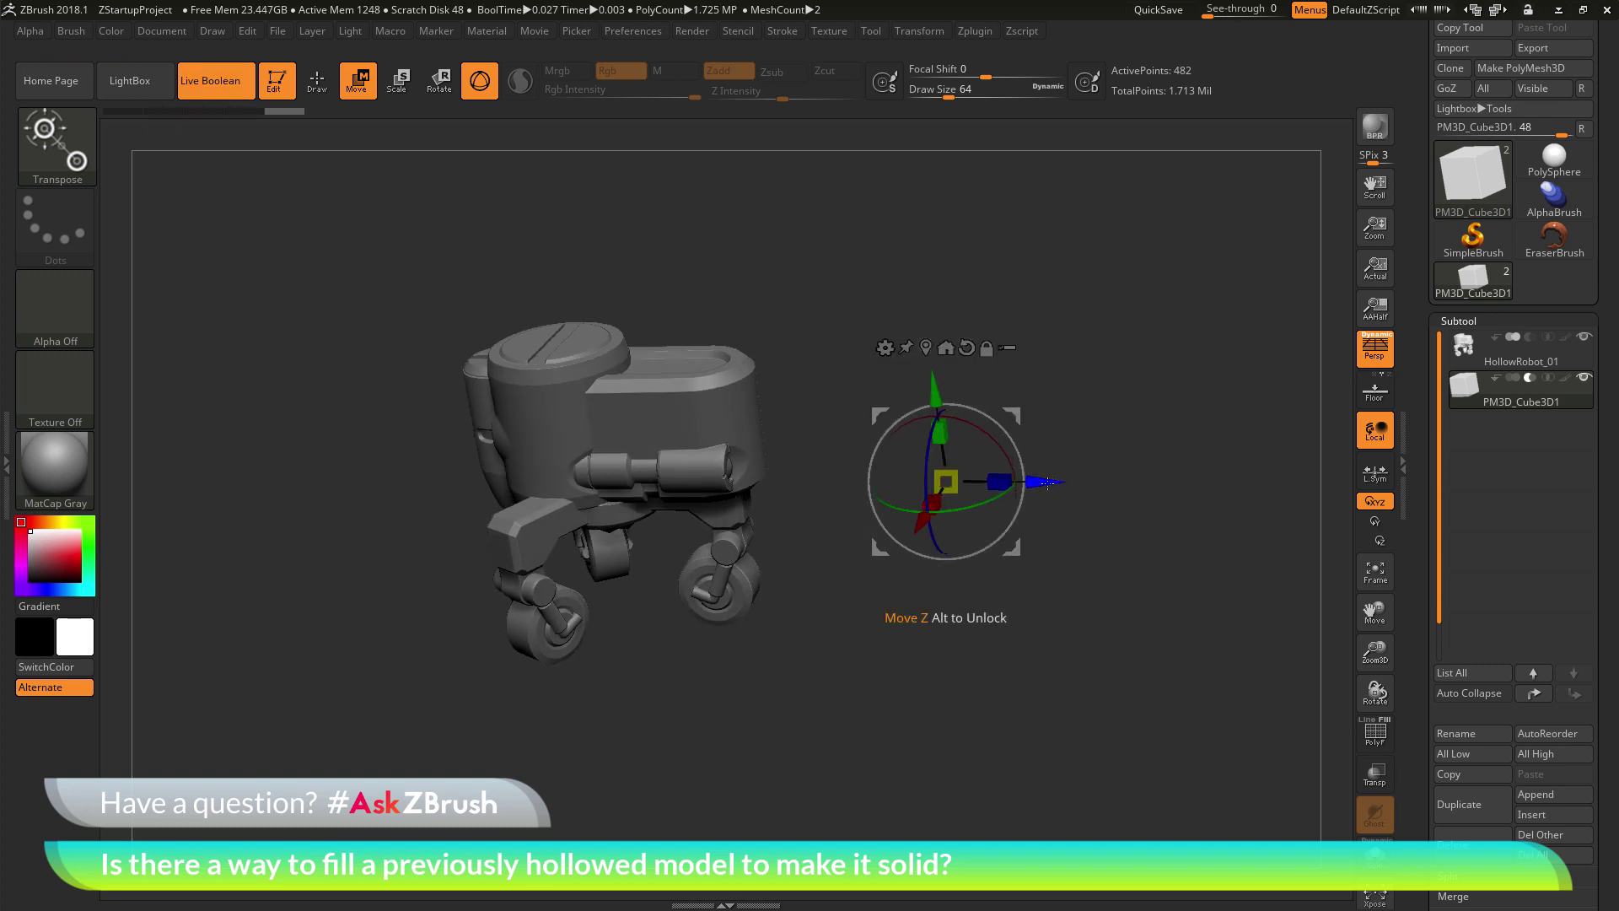
mouse_move(1048, 482)
left_mouse_down()
mouse_move(805, 488)
mouse_move(1034, 492)
left_mouse_up()
left_click_drag(1049, 548, 1080, 601)
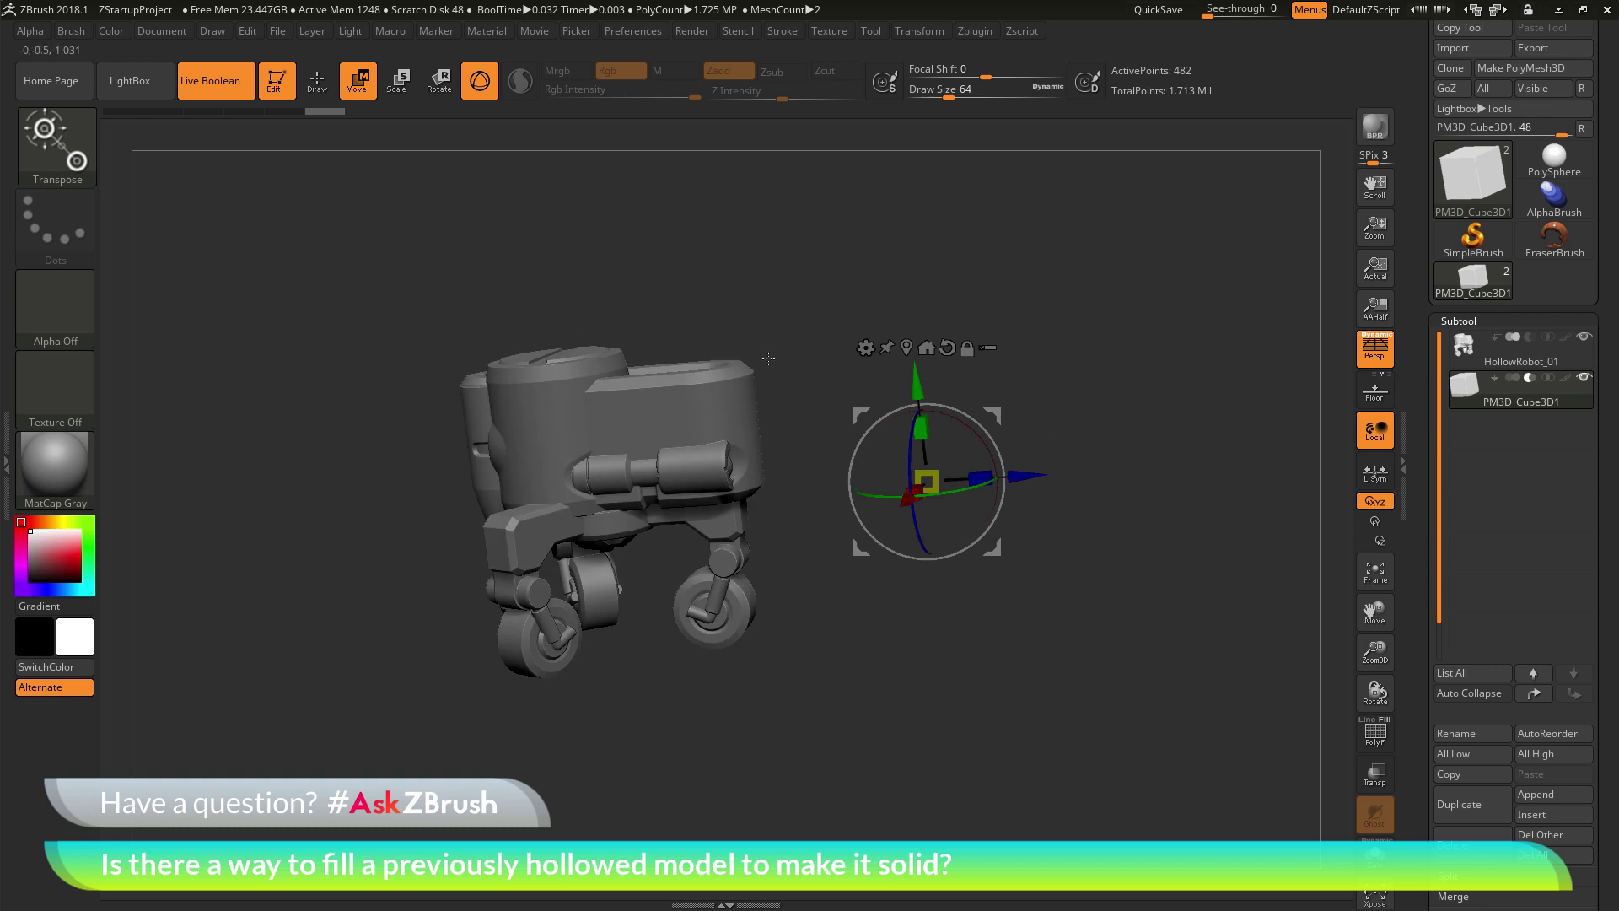
left_click_drag(849, 325, 818, 682)
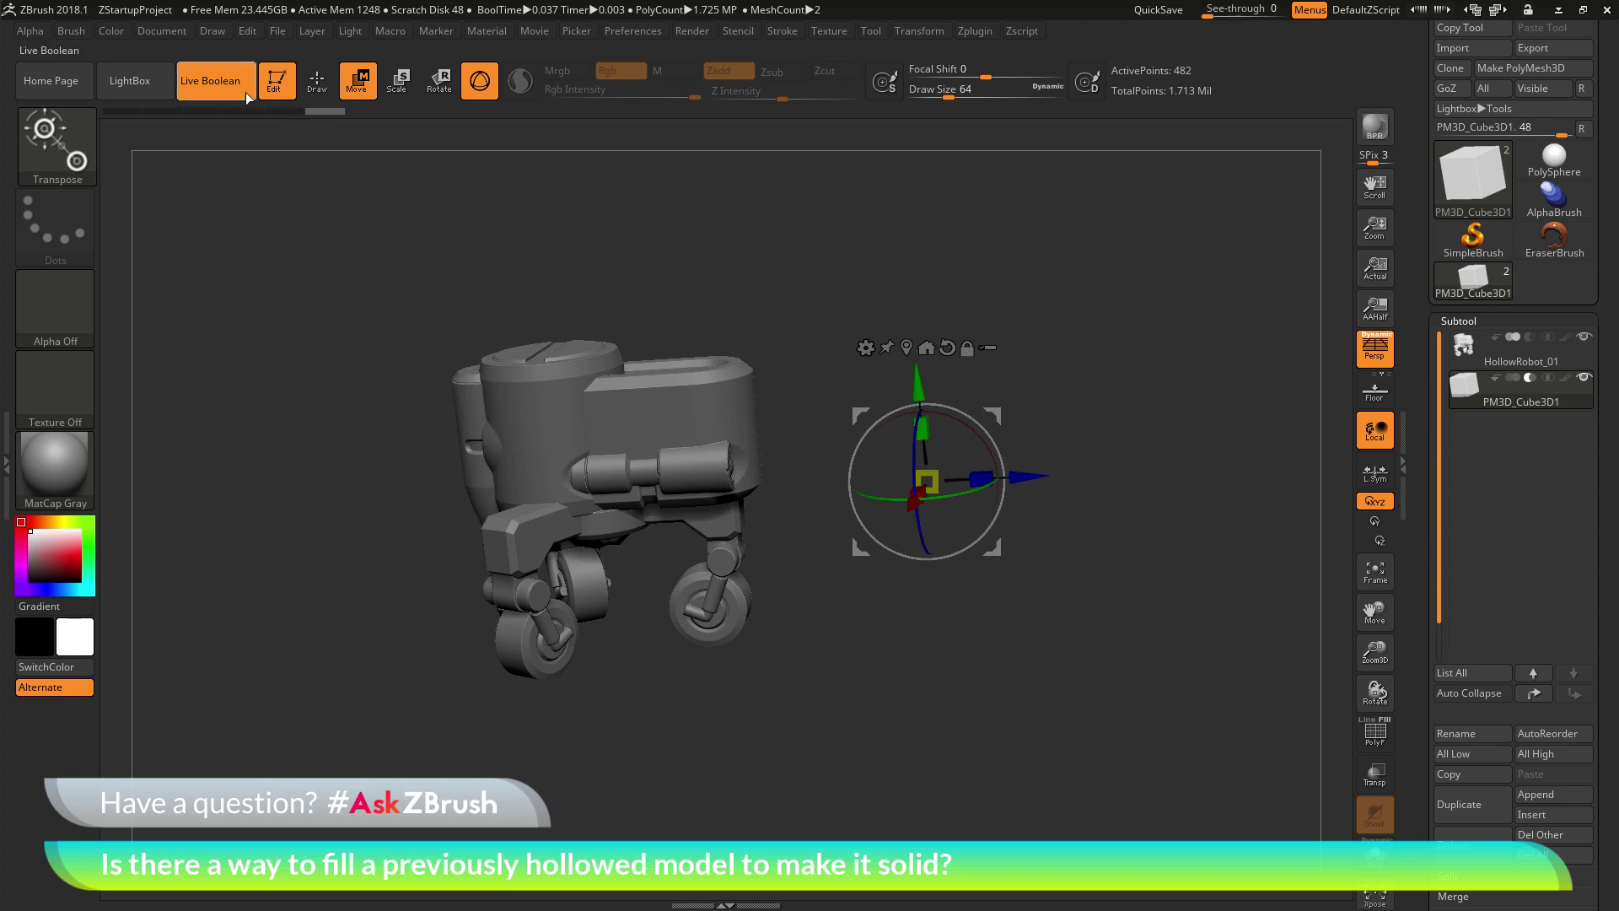
Step: Turn off Live Boolean, return to Draw mode, hide the cube and select the HollowRobot_01 subtool
left_click(211, 83)
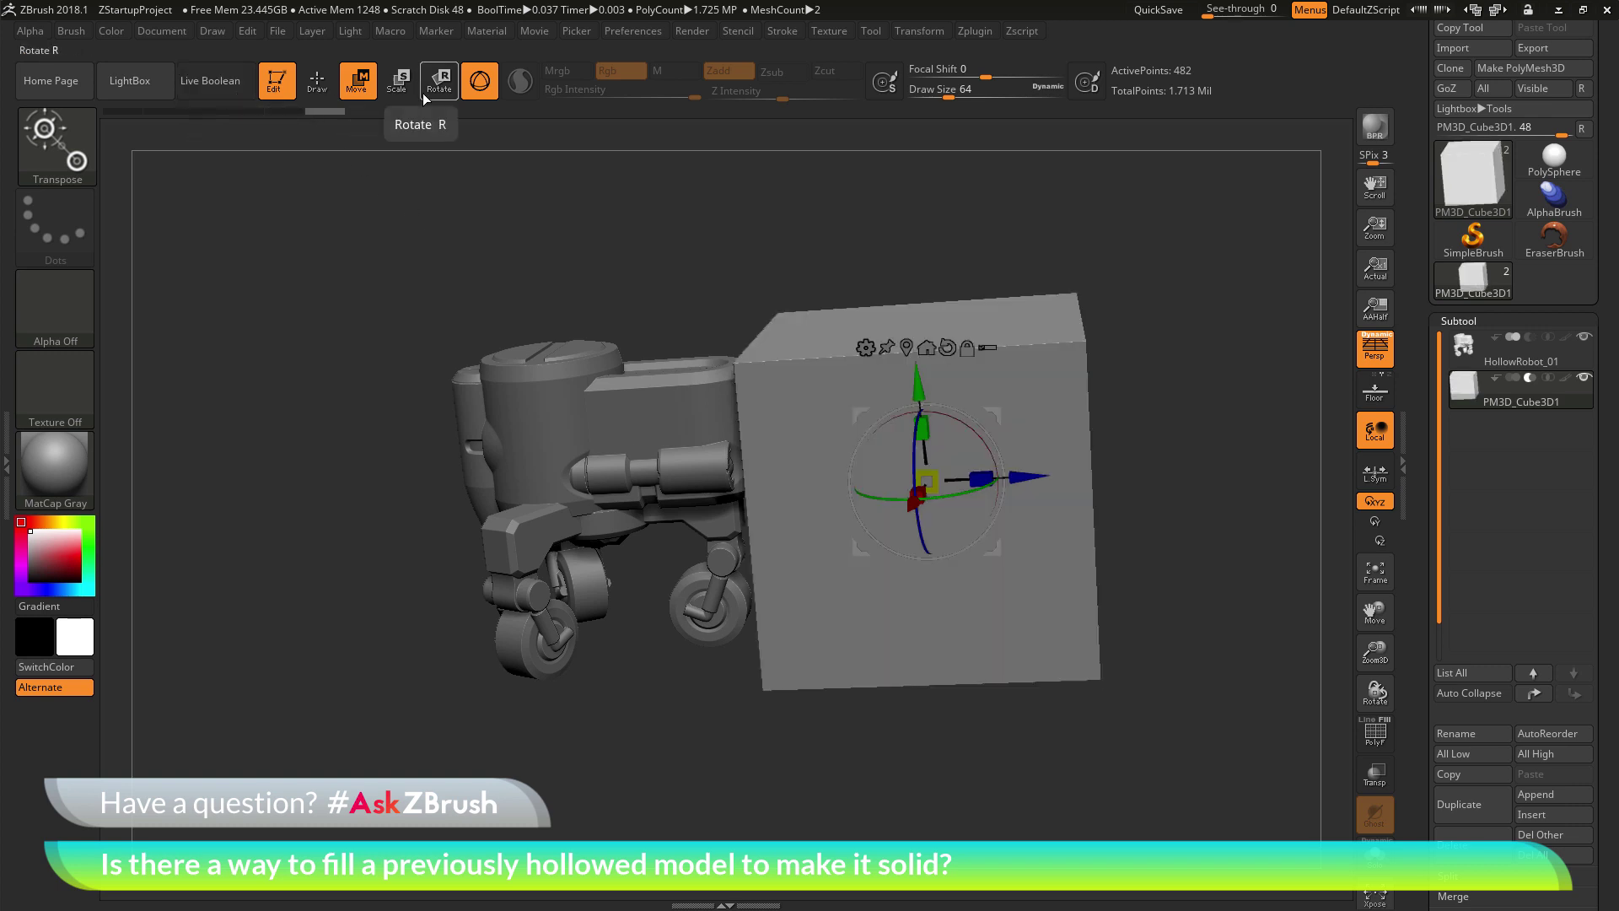
left_click(317, 82)
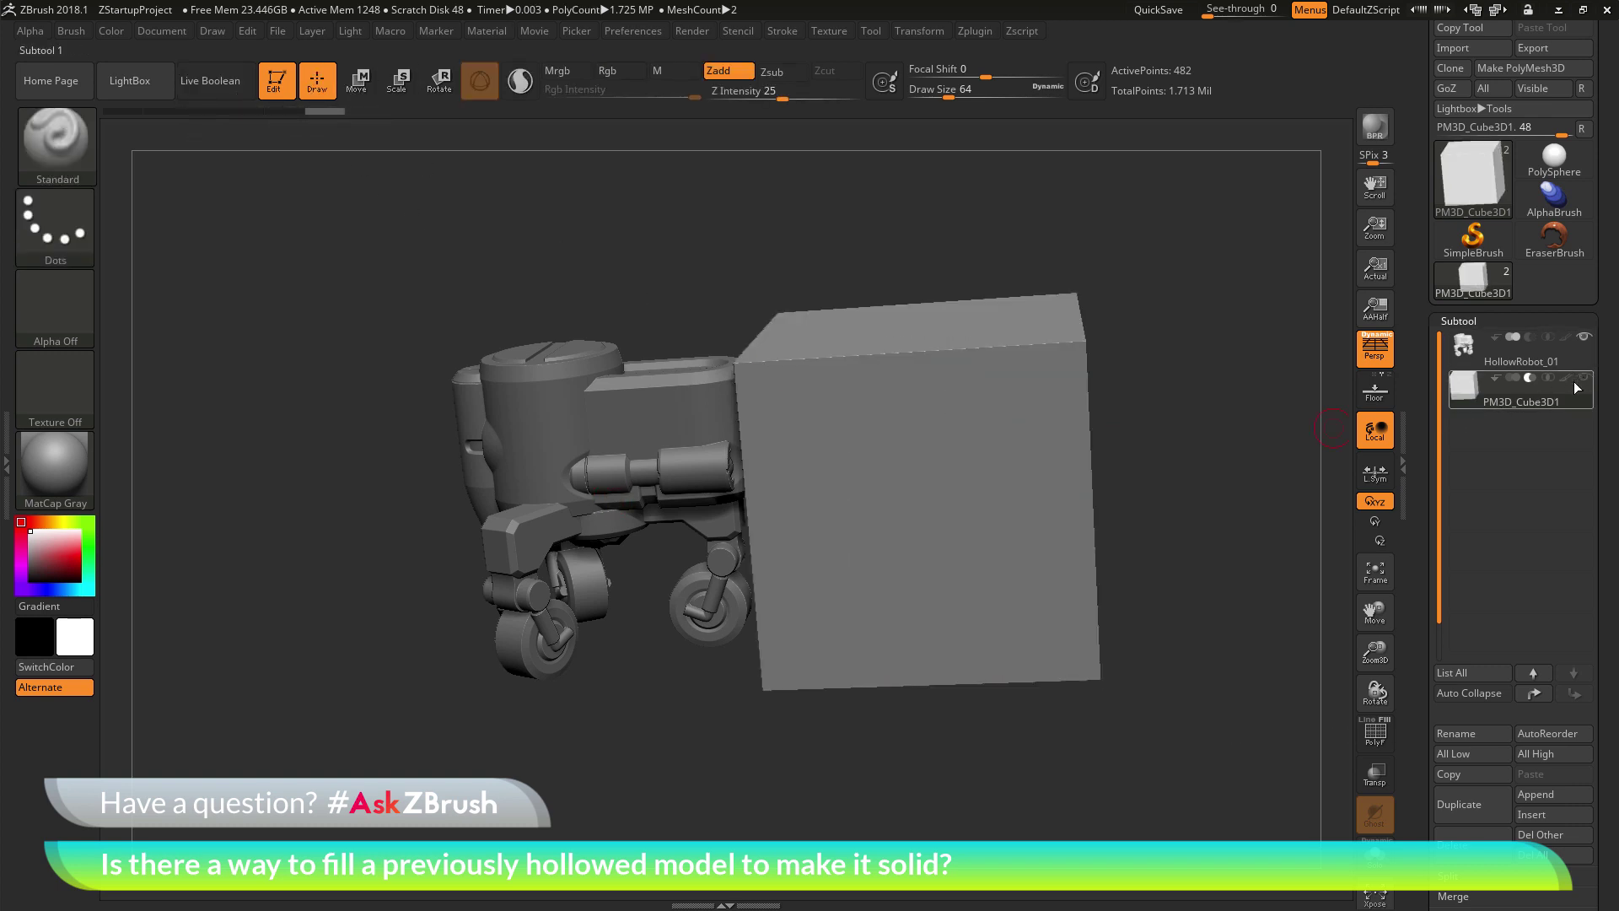
mouse_move(1540, 364)
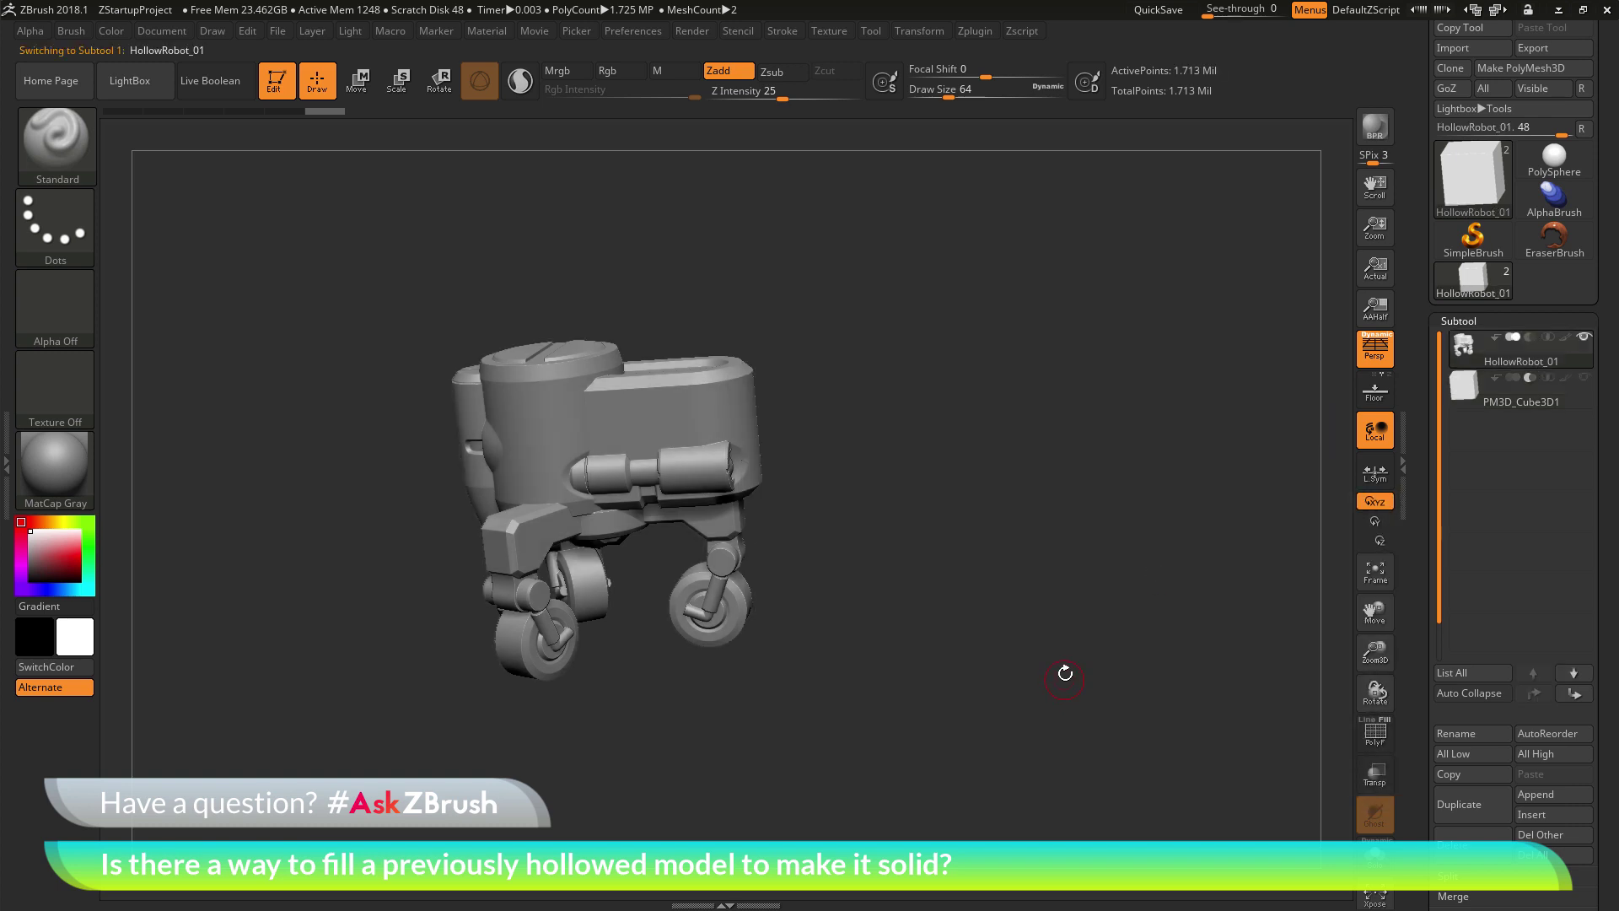
Step: Undo the robot's inner-geometry deletion and hole closing, and display the full mesh as one polygroup with PolyFrame from the underside
left_click_drag(993, 615, 877, 563)
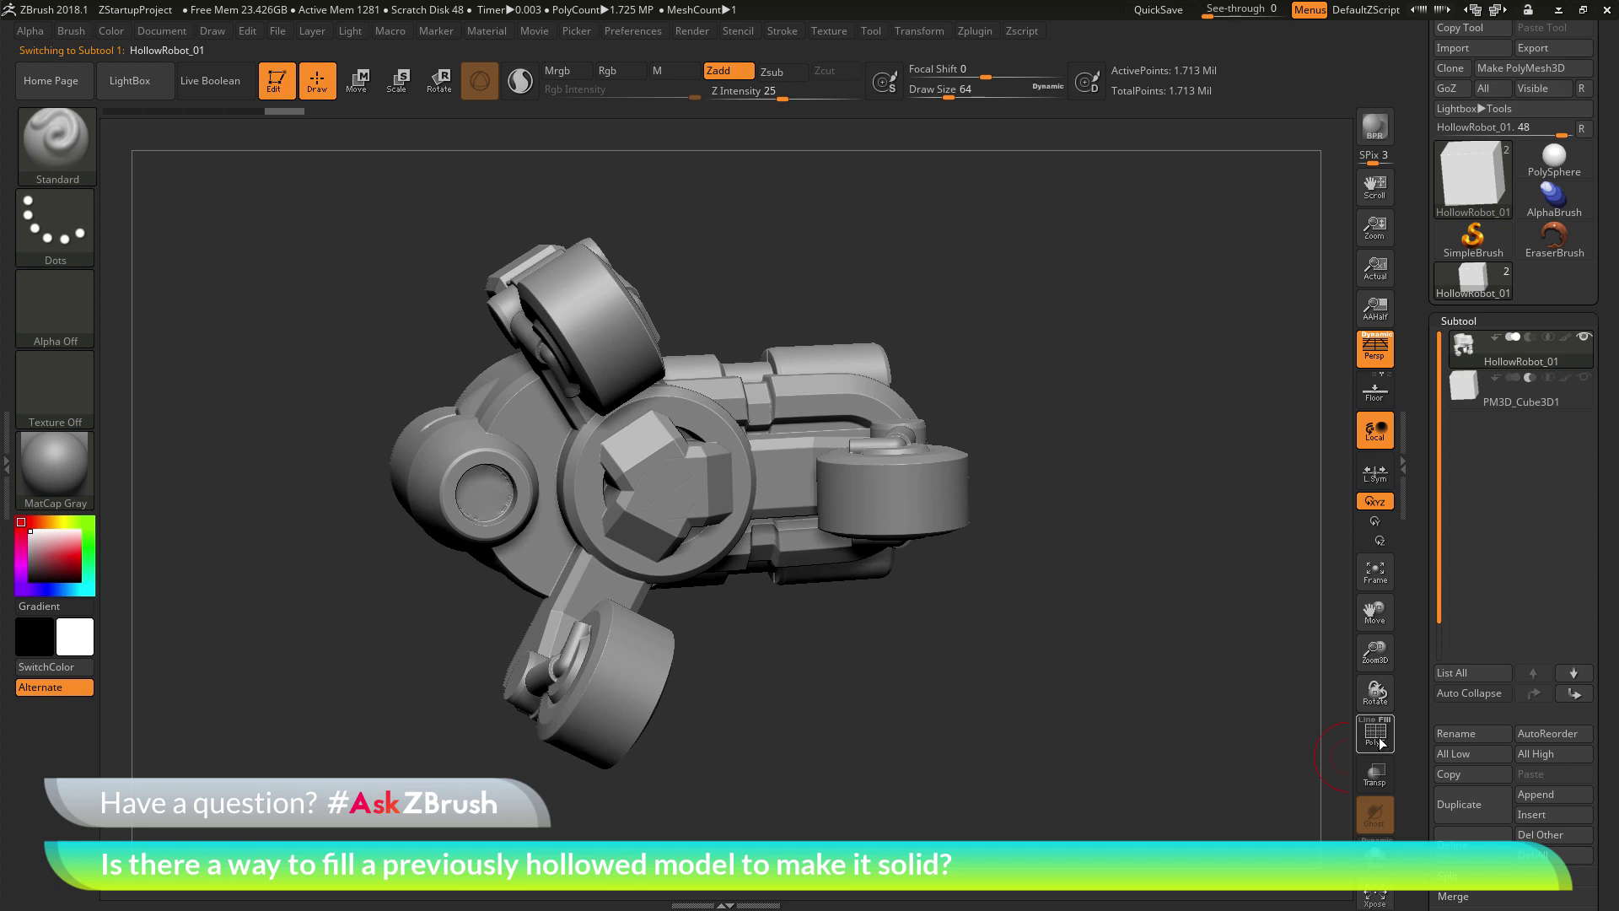
left_click(1374, 732)
left_click_drag(1298, 641, 1236, 589)
key("ctrl")
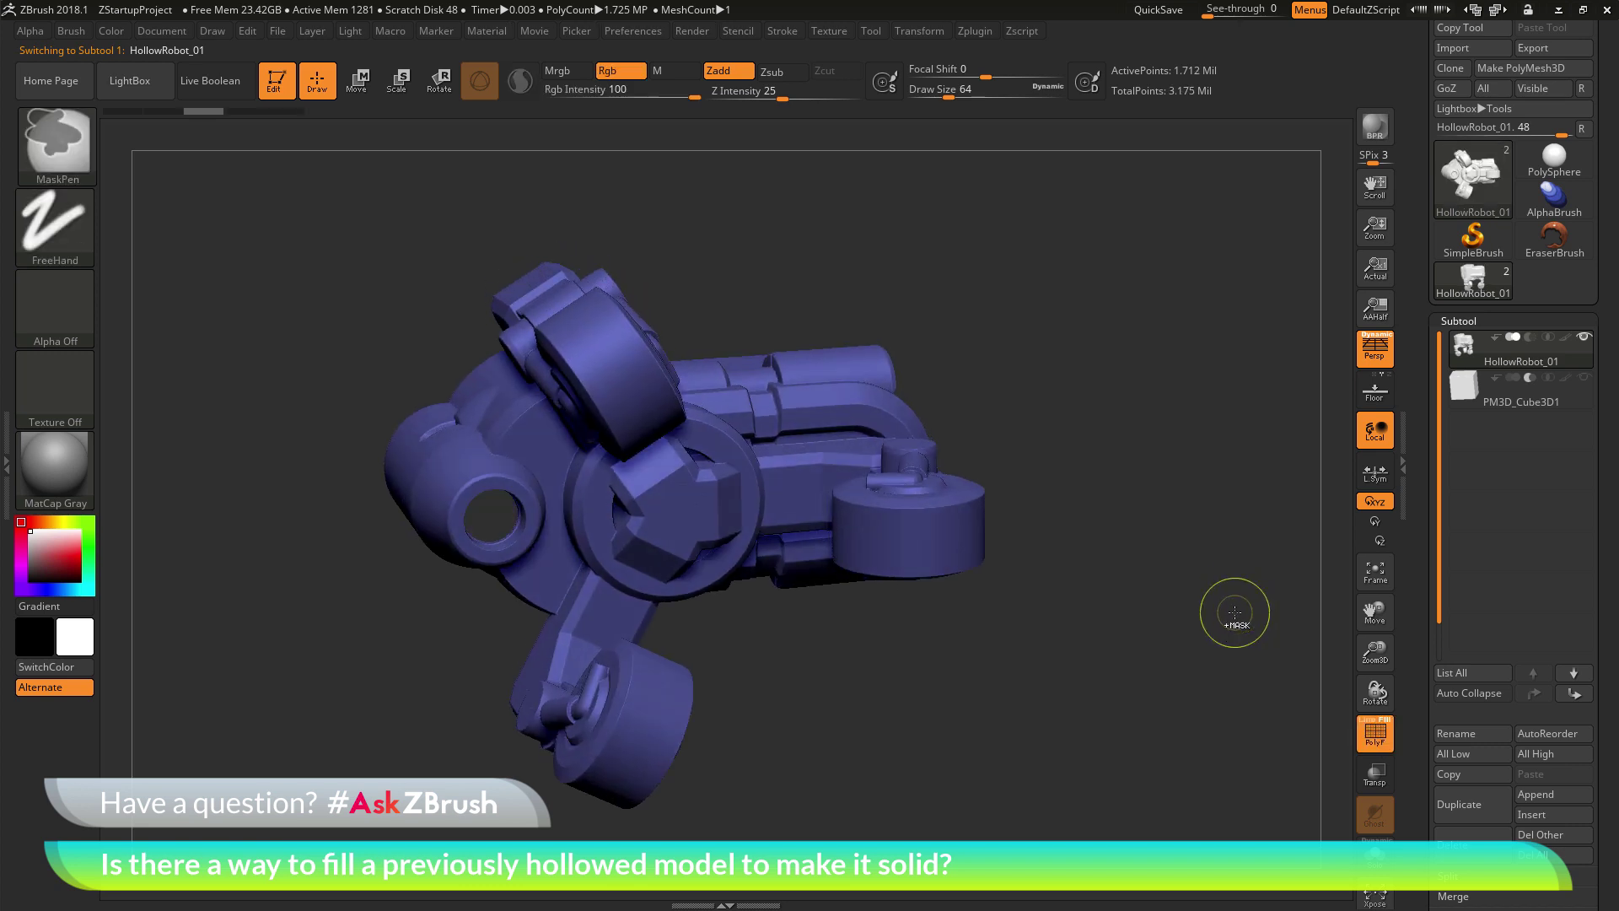
mouse_move(877, 625)
left_mouse_down()
mouse_move(901, 591)
mouse_move(892, 634)
left_mouse_up()
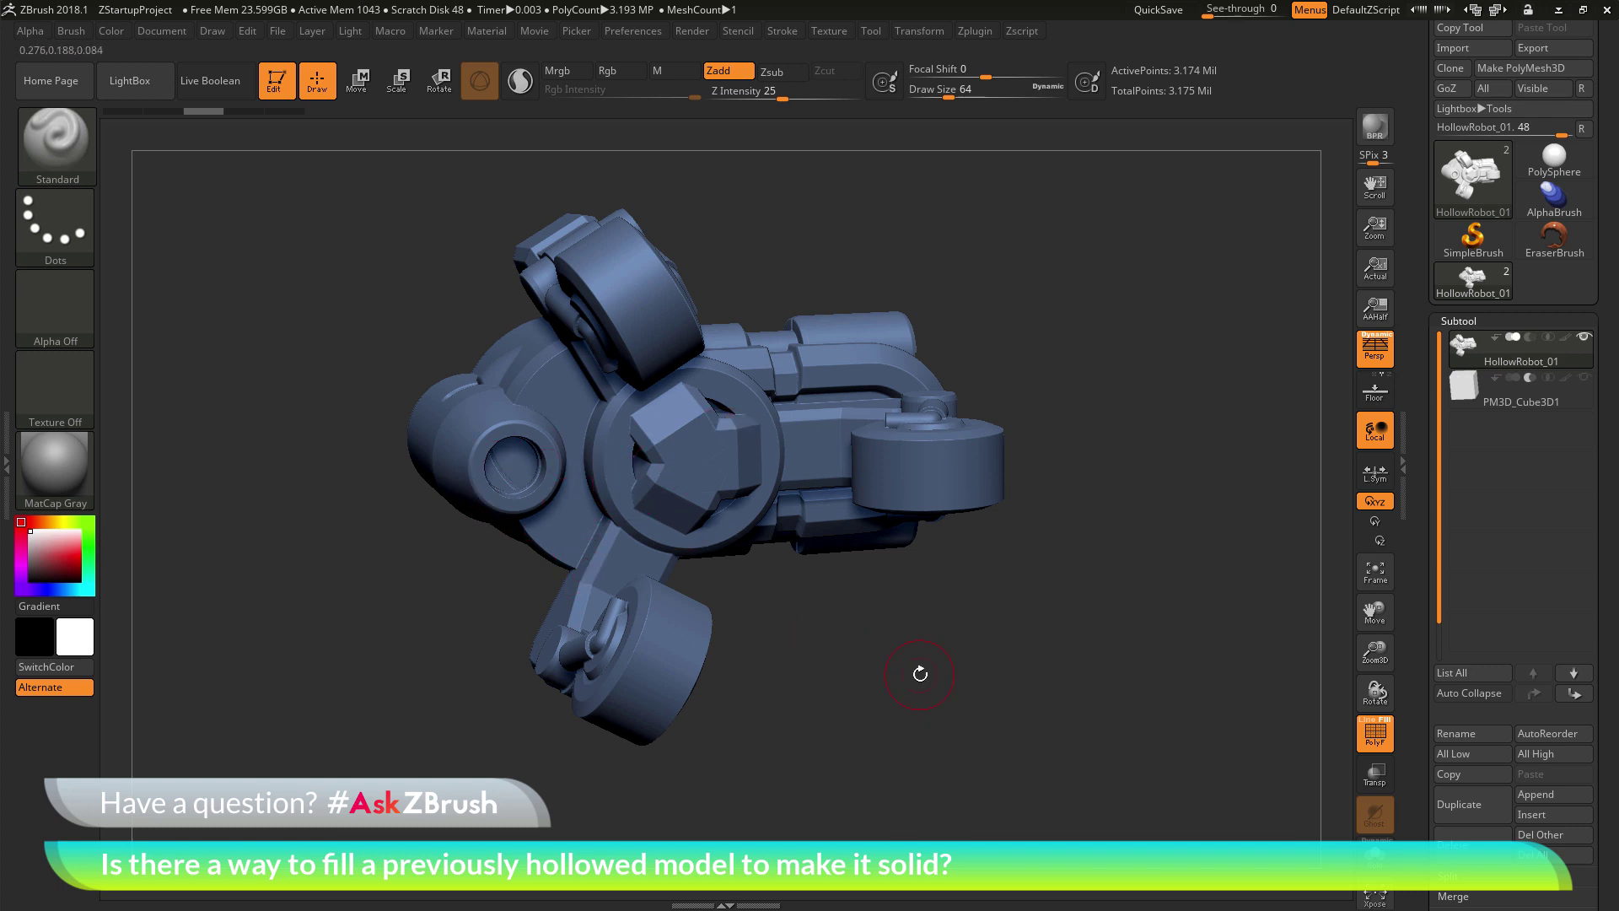
mouse_move(930, 683)
left_mouse_down()
mouse_move(903, 668)
mouse_move(932, 687)
left_mouse_up()
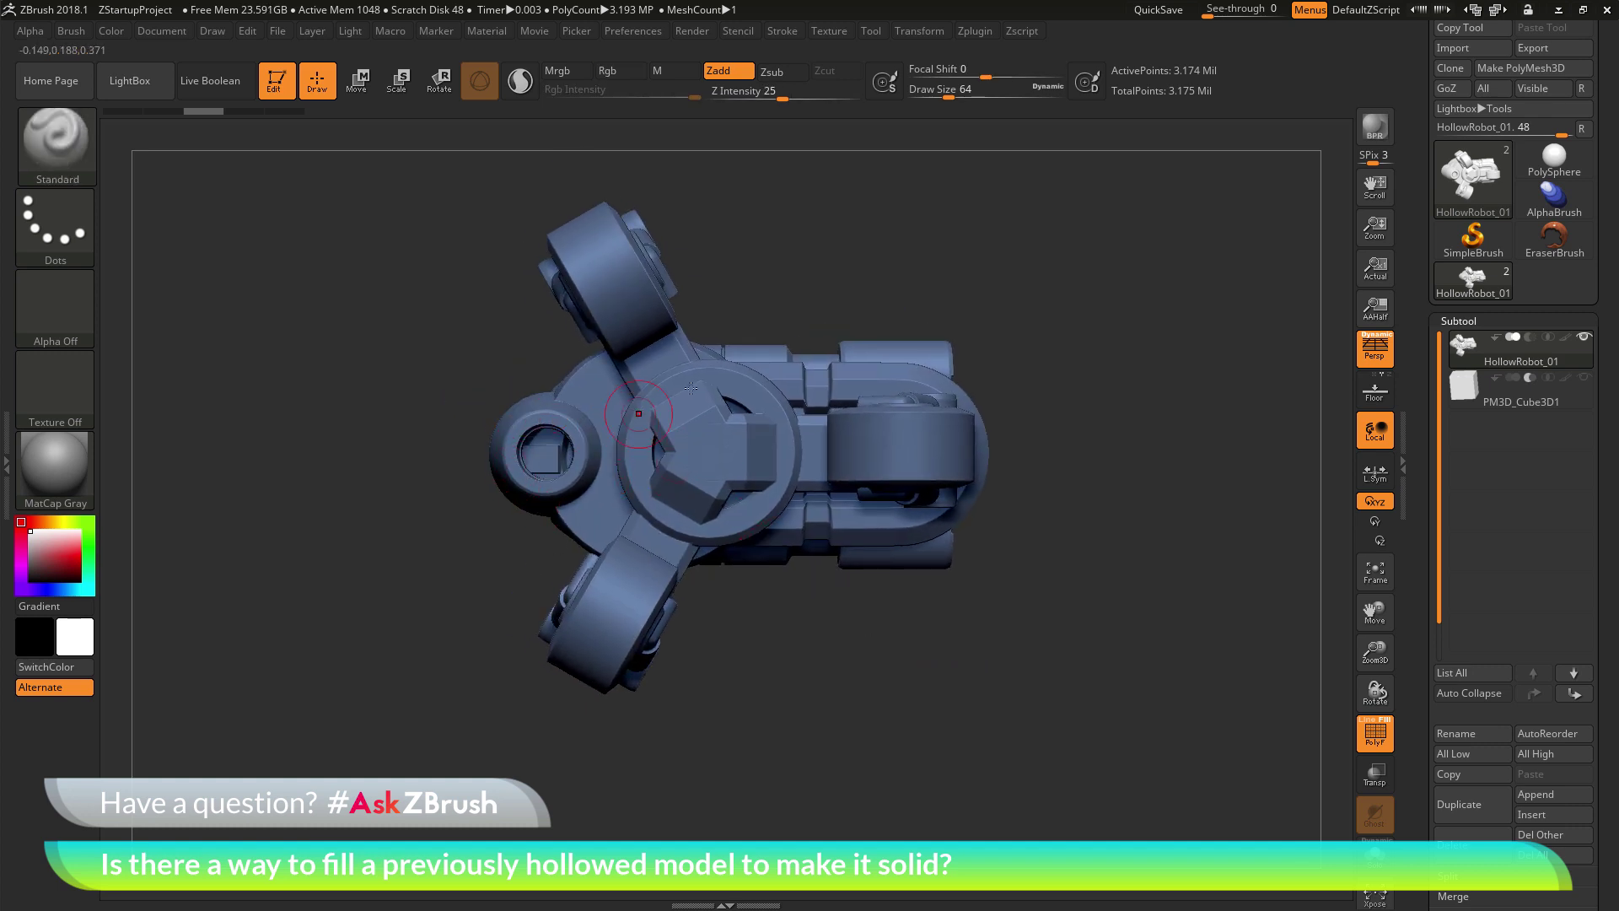
left_click_drag(827, 275, 849, 304, "alt")
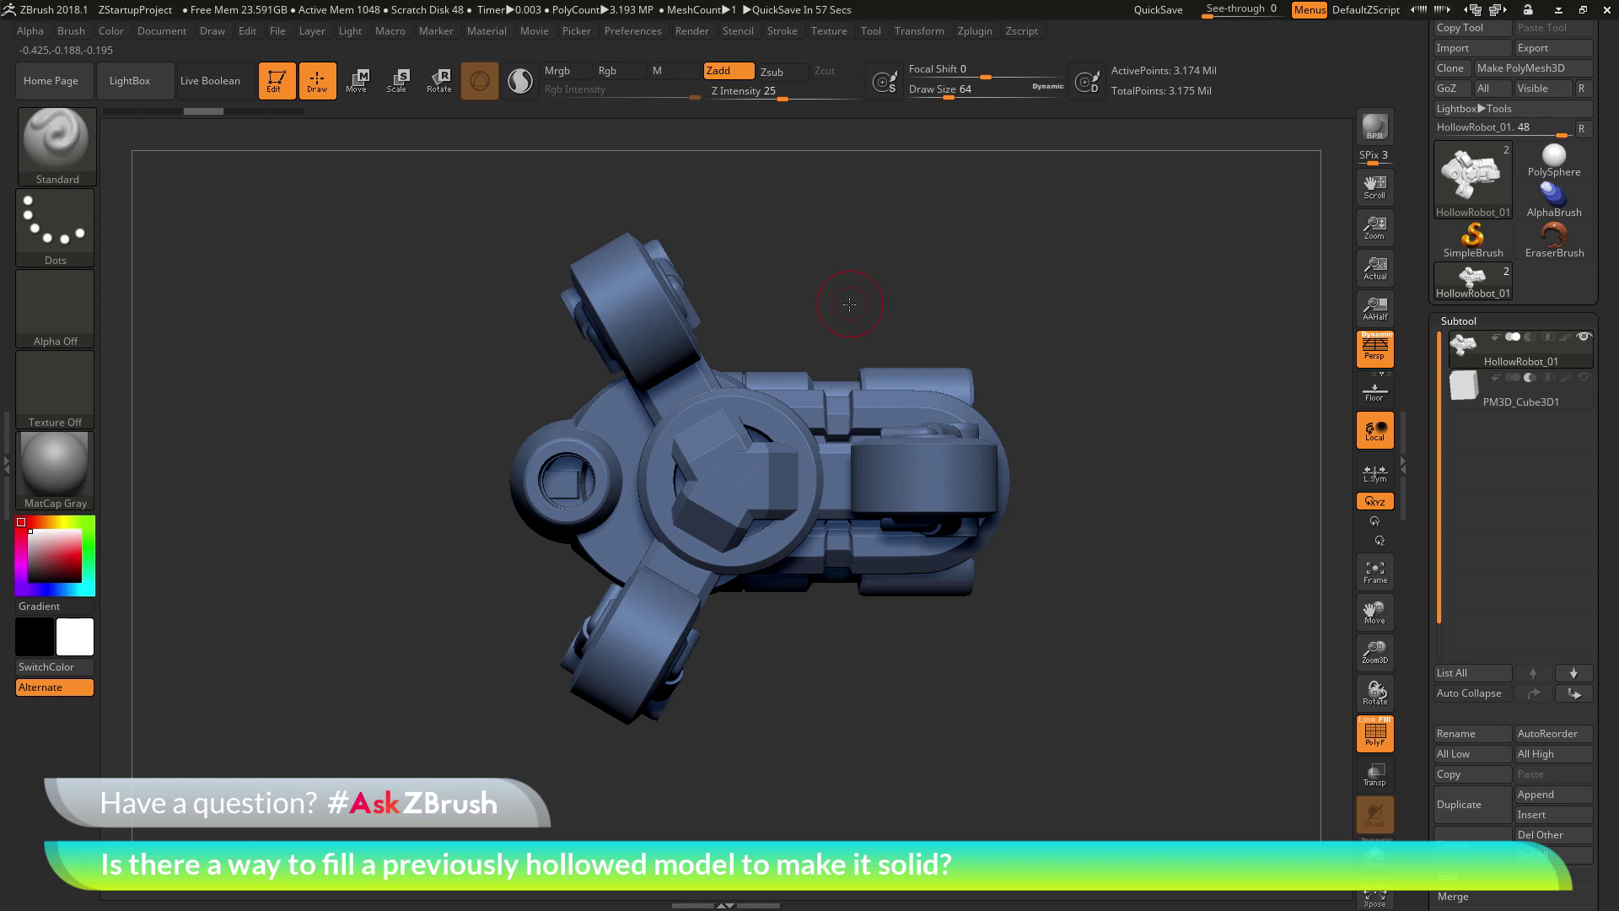
Step: Insert a Cylinder Inner primitive from the IMM Primitives brush on the robot's underside, beside the open hole
left_click(63, 153)
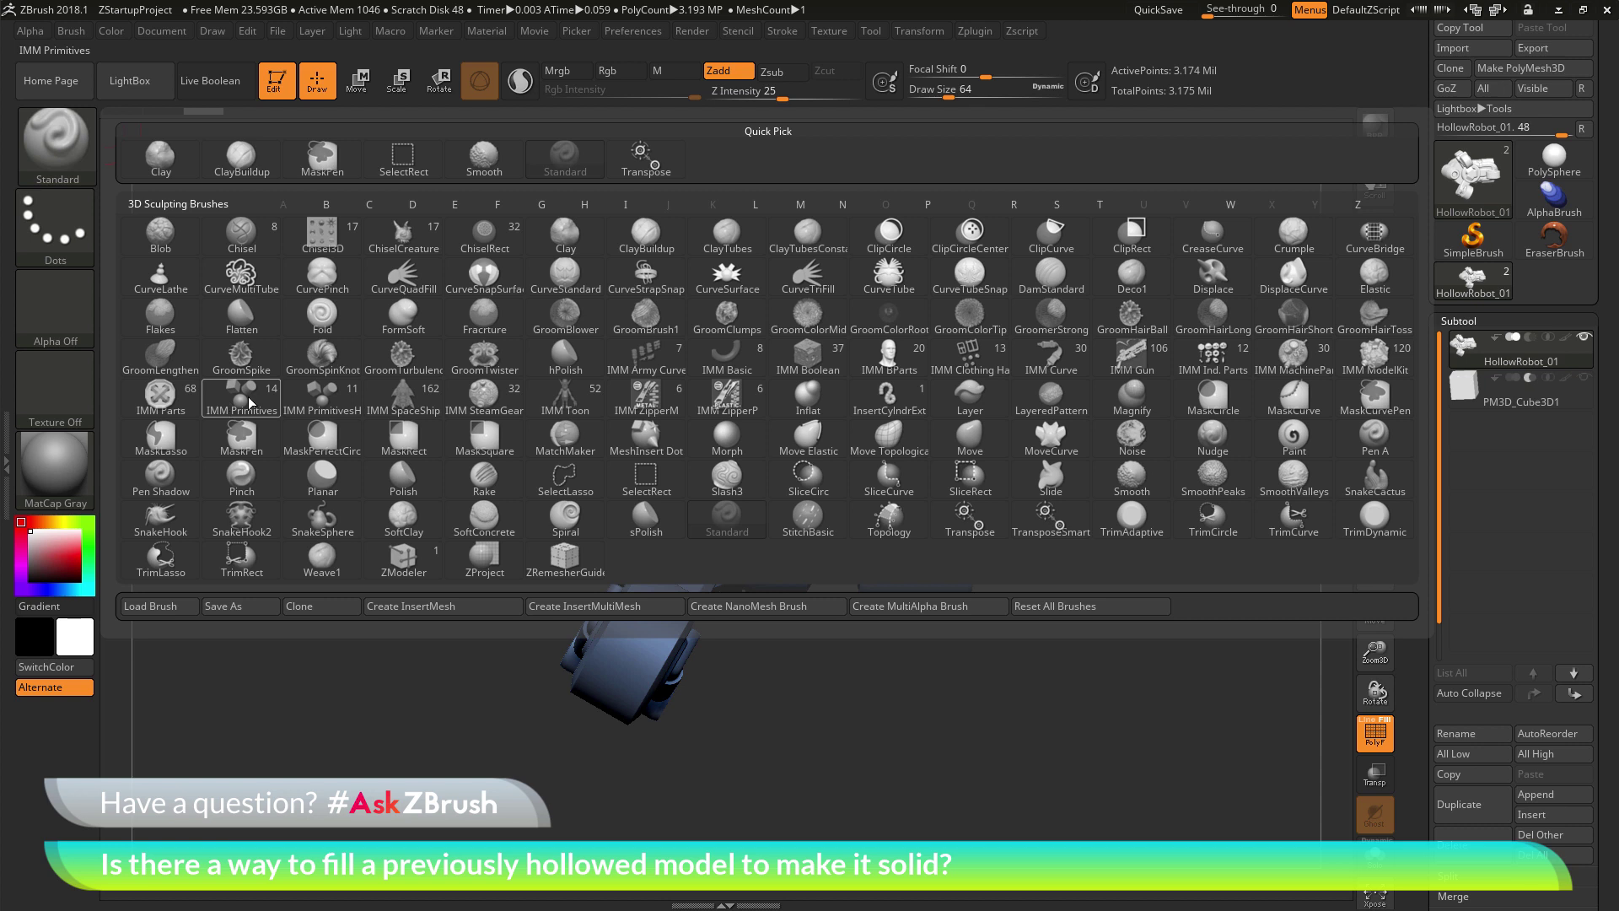
mouse_move(249, 405)
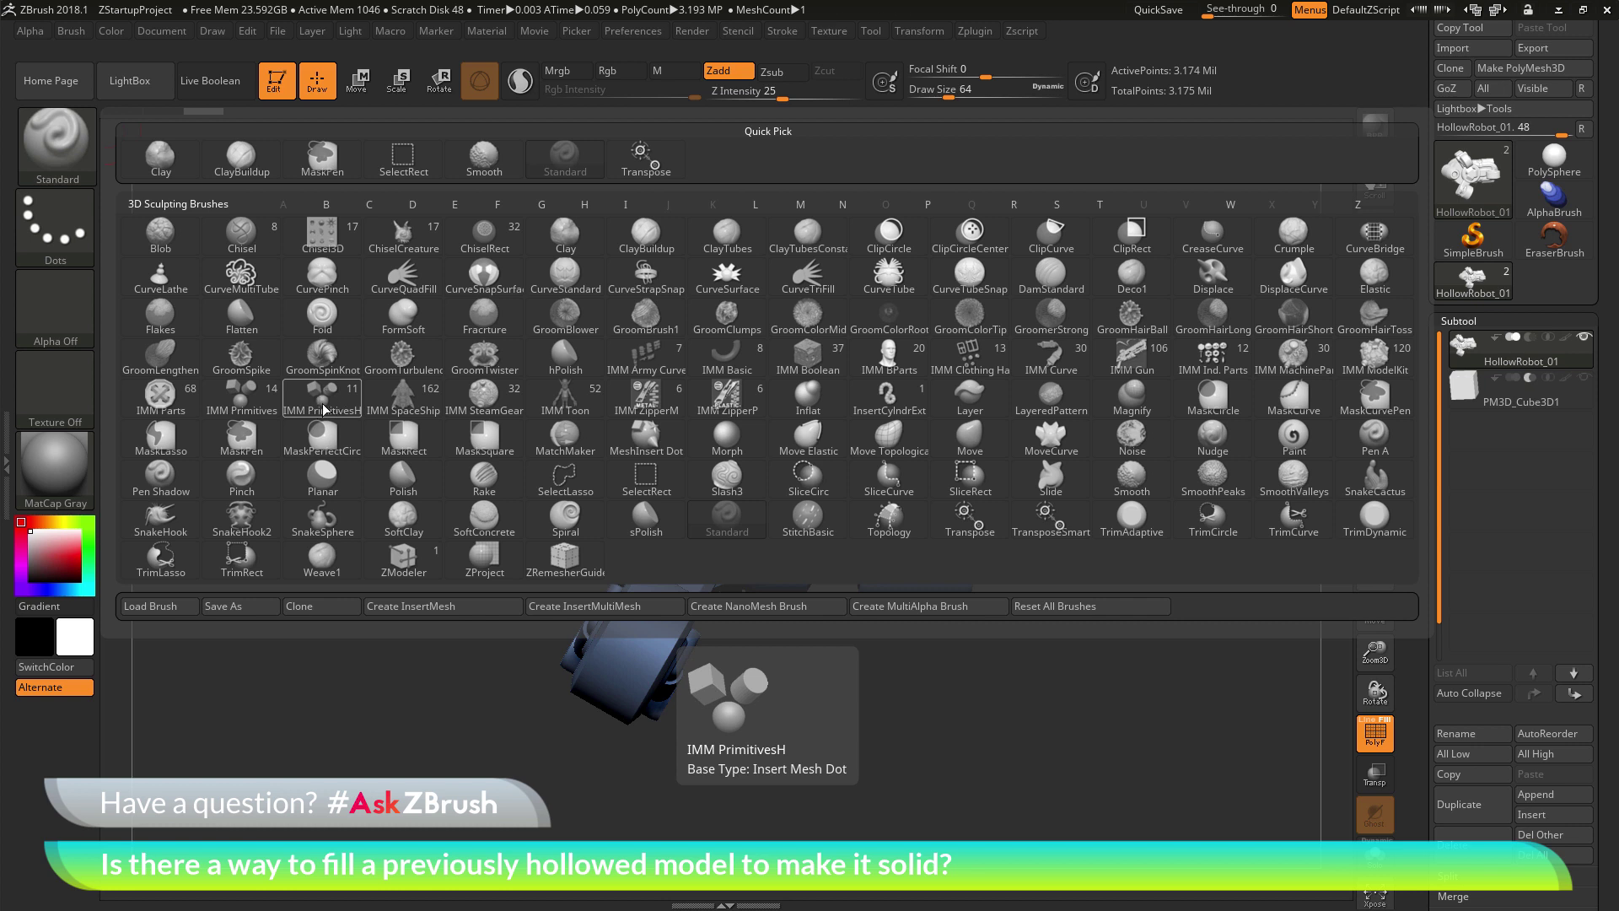
left_click(250, 403)
left_click_drag(311, 145, 778, 153)
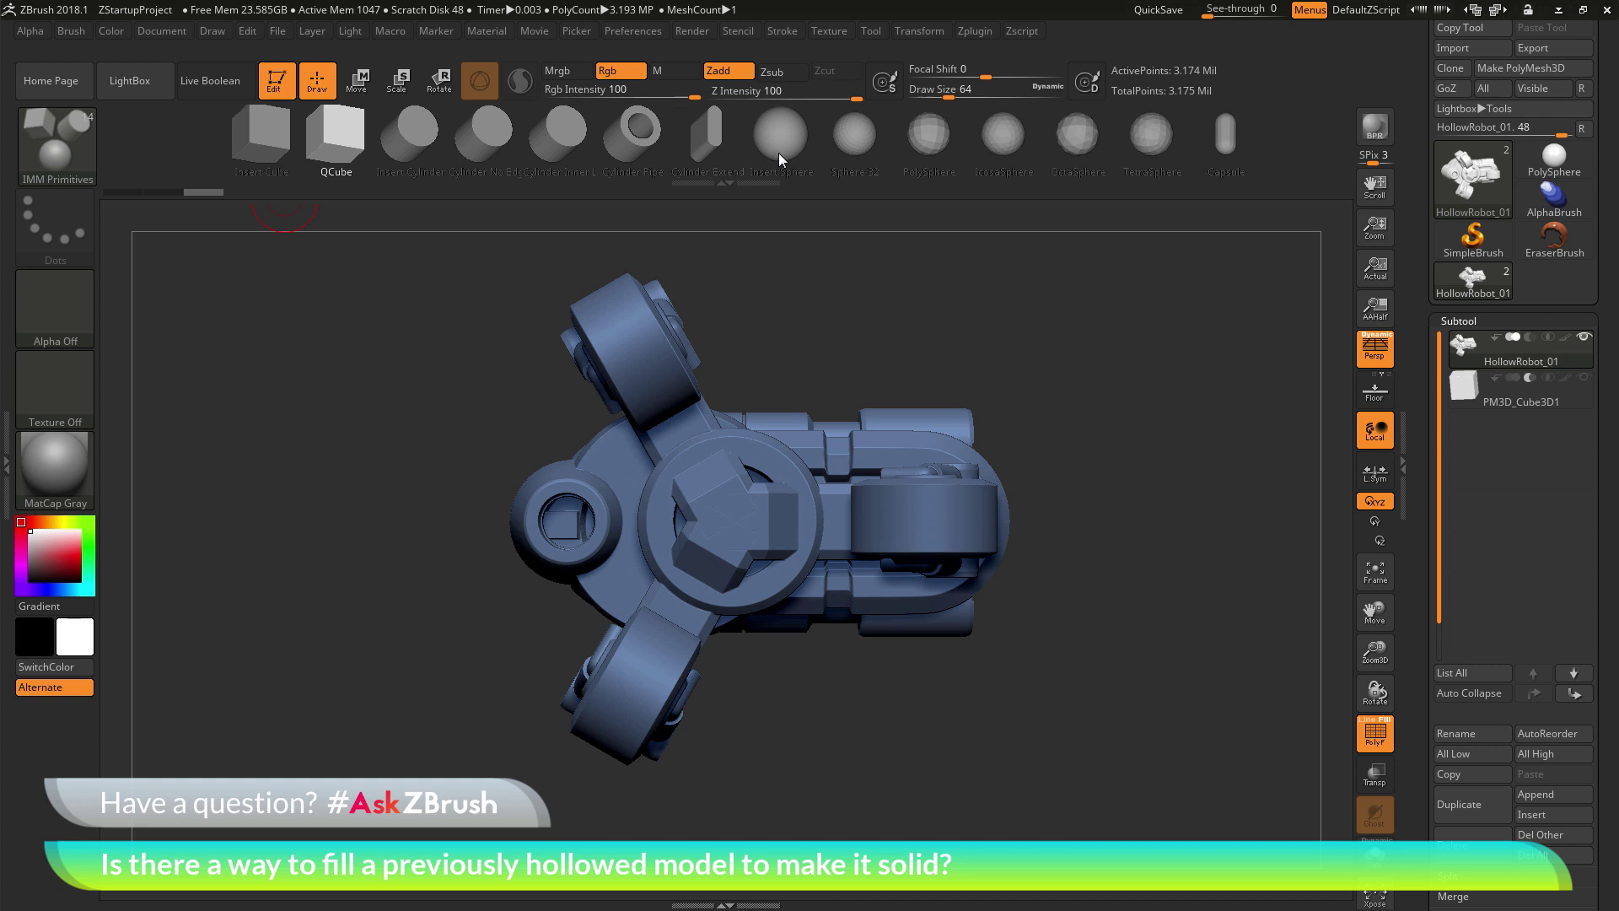
left_click(540, 152)
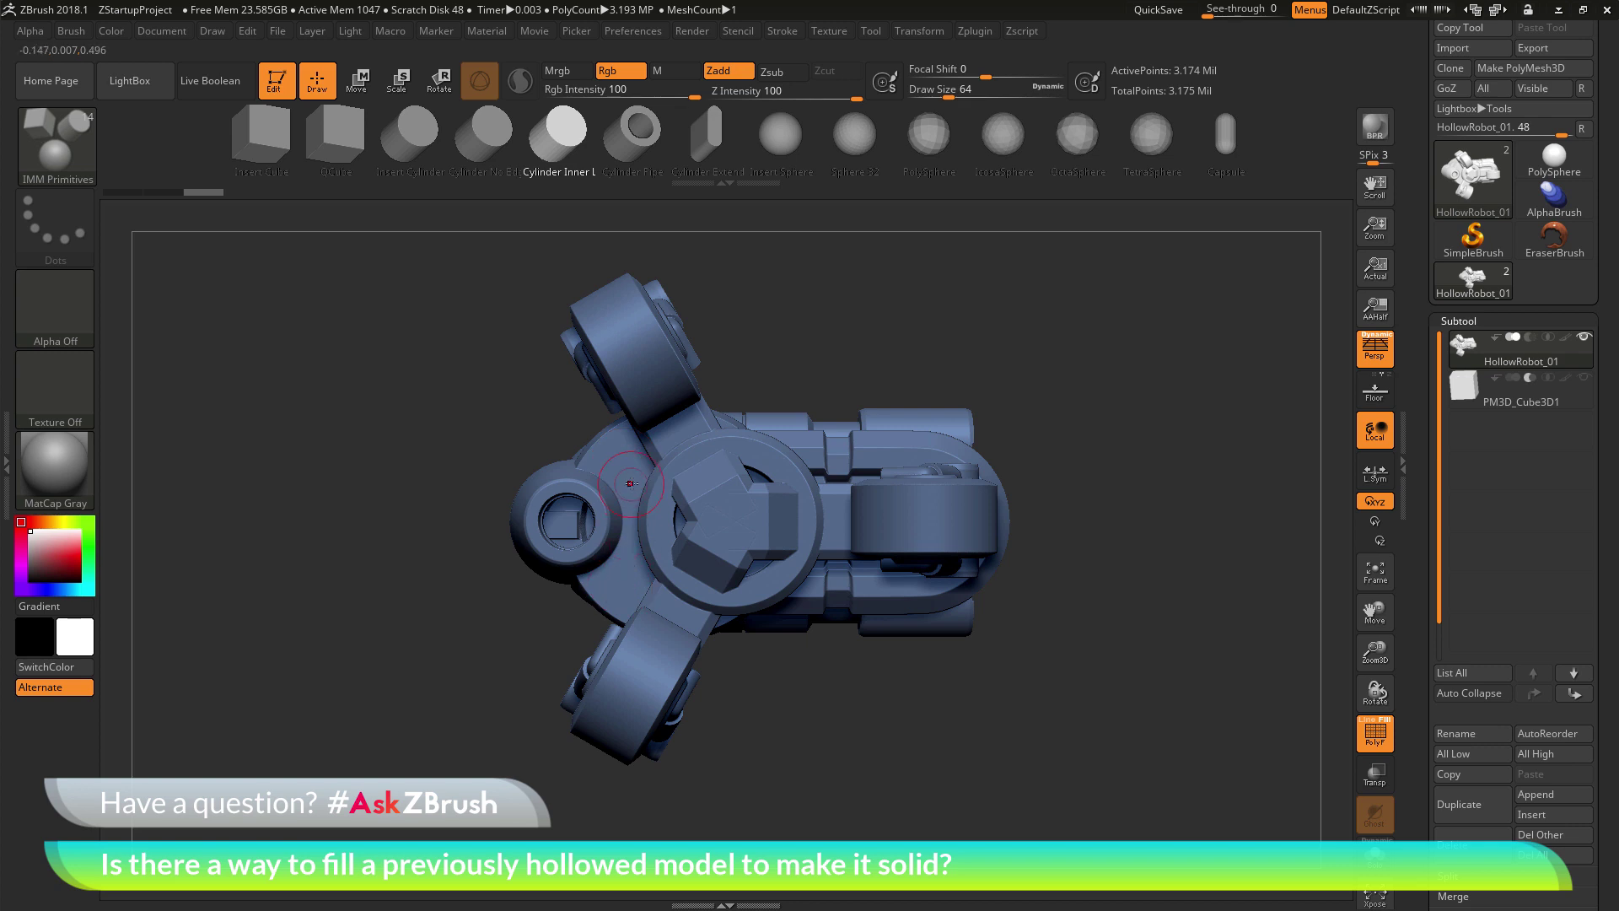
left_click_drag(625, 468, 623, 509)
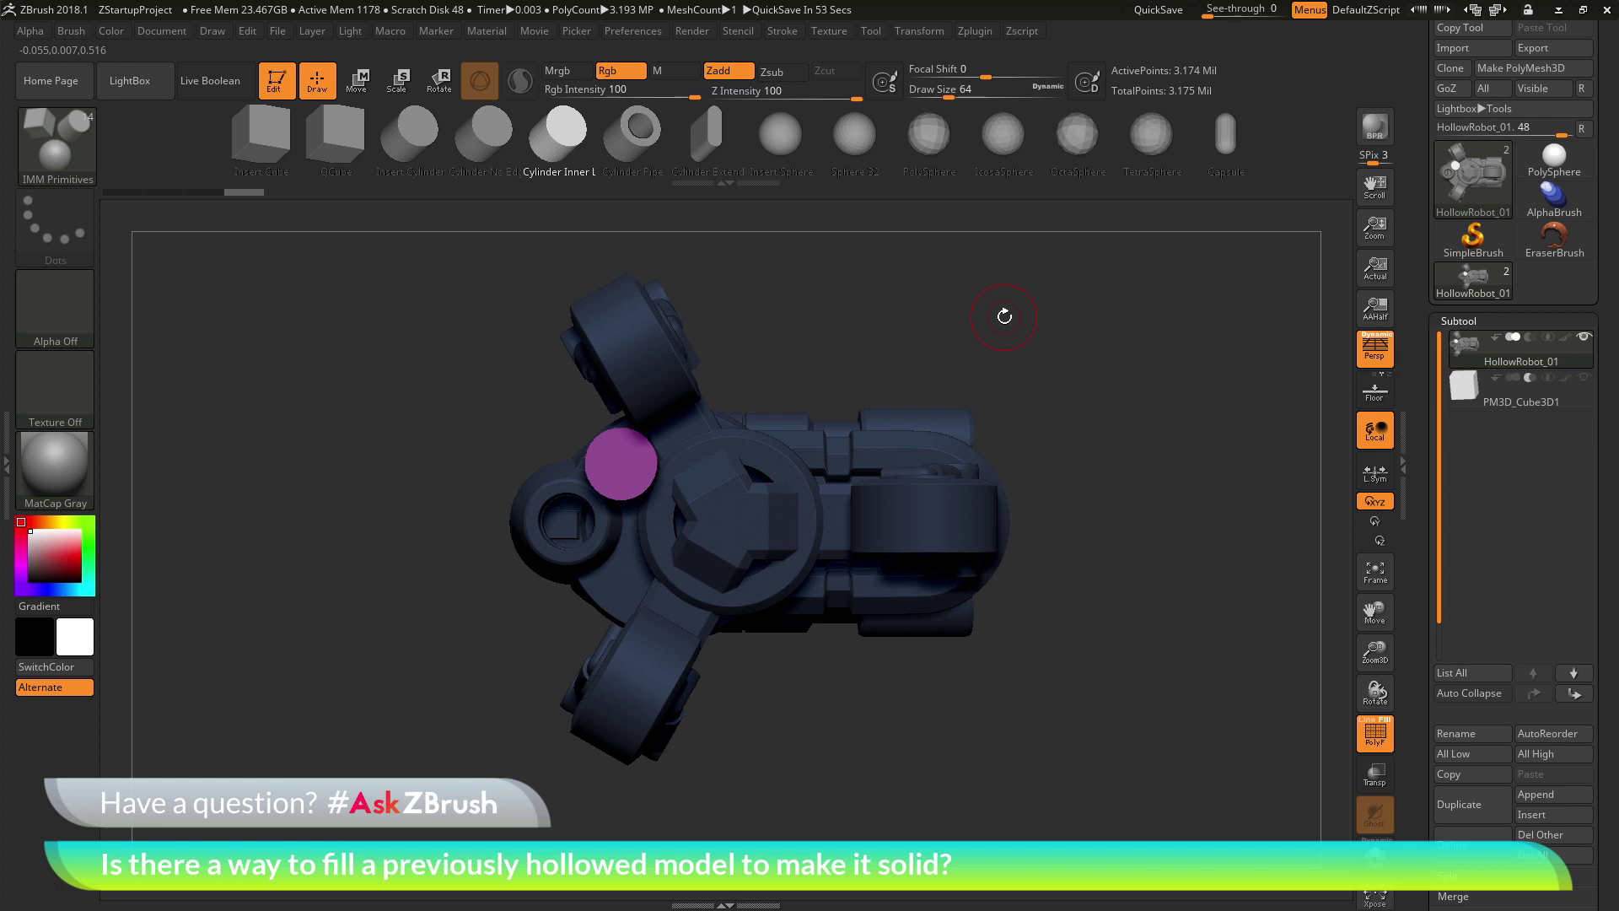
Step: Move the inserted cylinder into the robot's round hole so it plugs the opening, and clear the mask from the robot
left_click(361, 82)
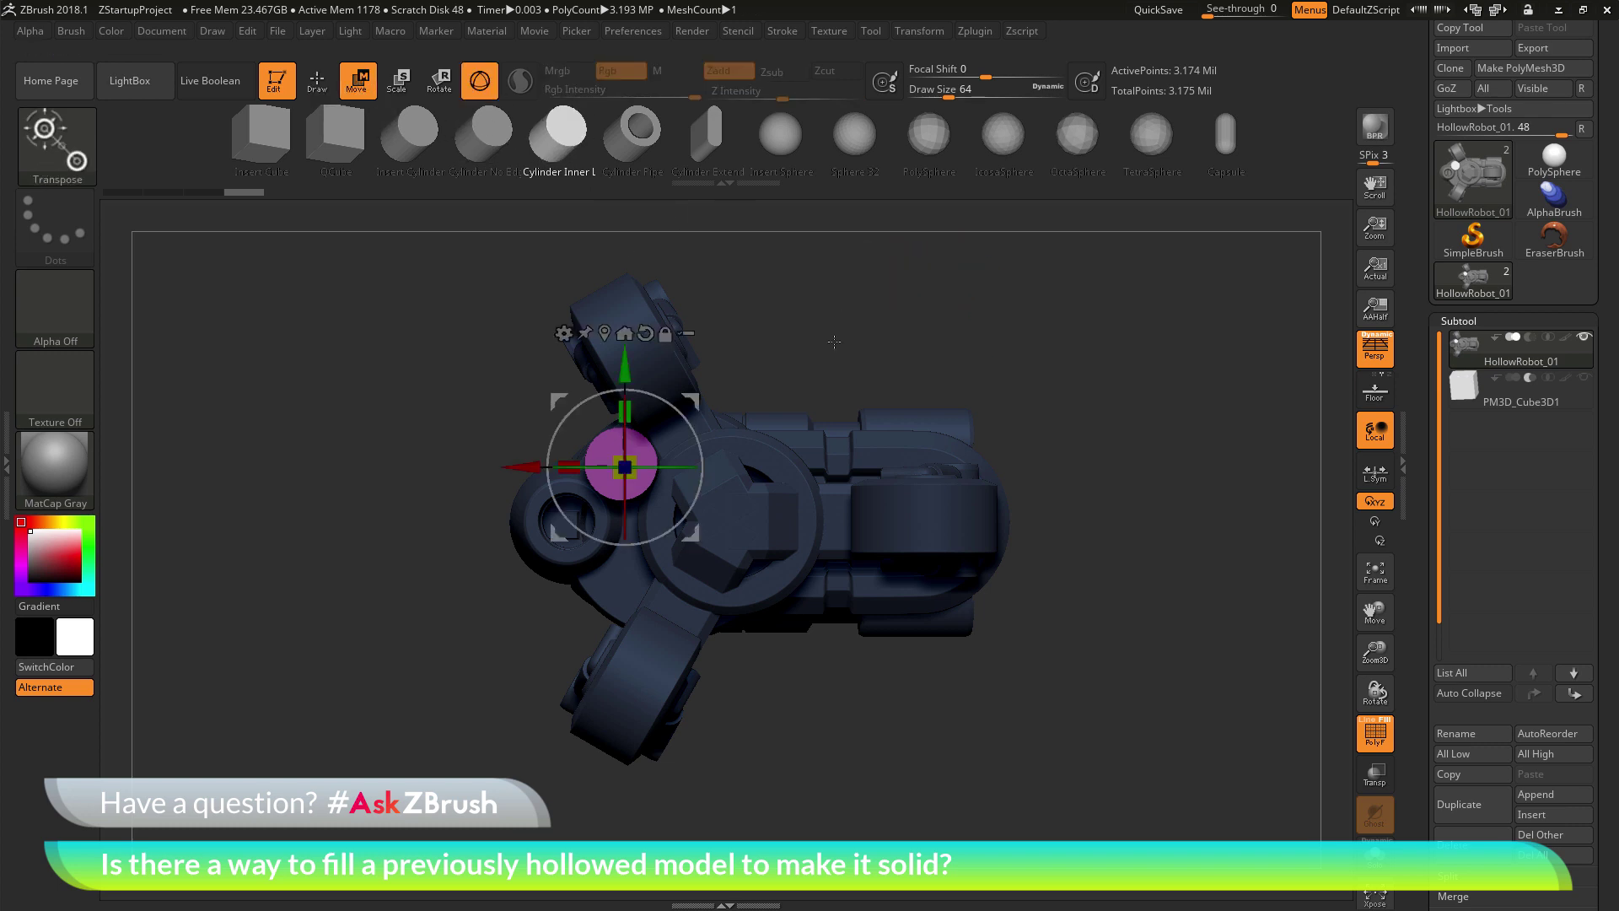
left_click_drag(709, 397, 1097, 375, "alt")
left_click_drag(648, 523, 588, 523)
left_click_drag(911, 523, 856, 557)
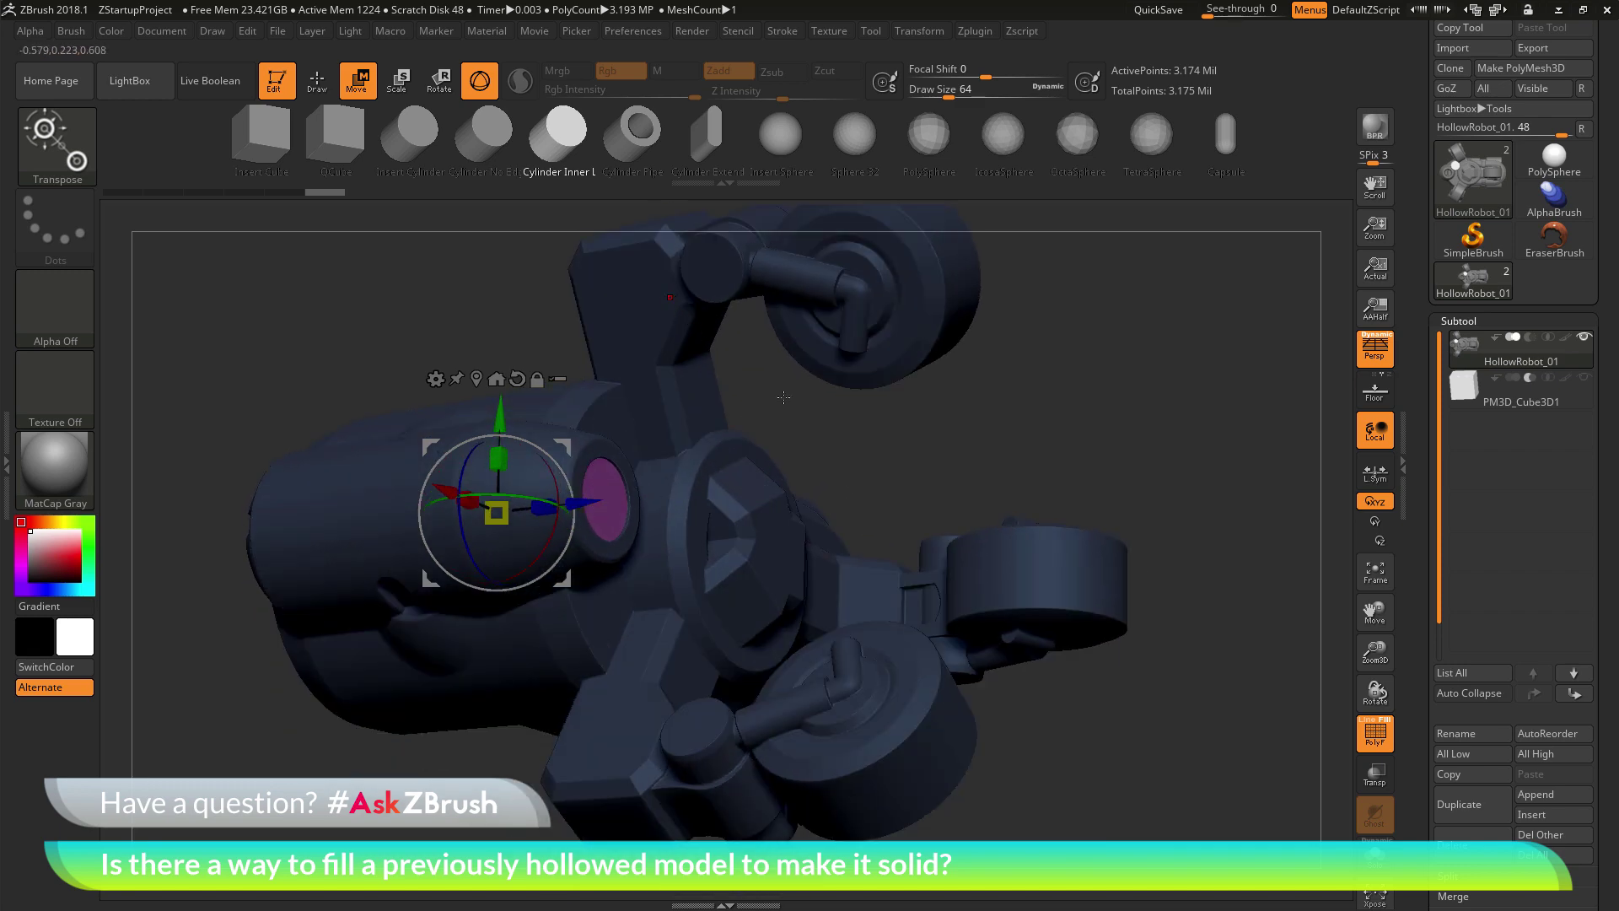
left_click_drag(692, 325, 800, 316, "shift")
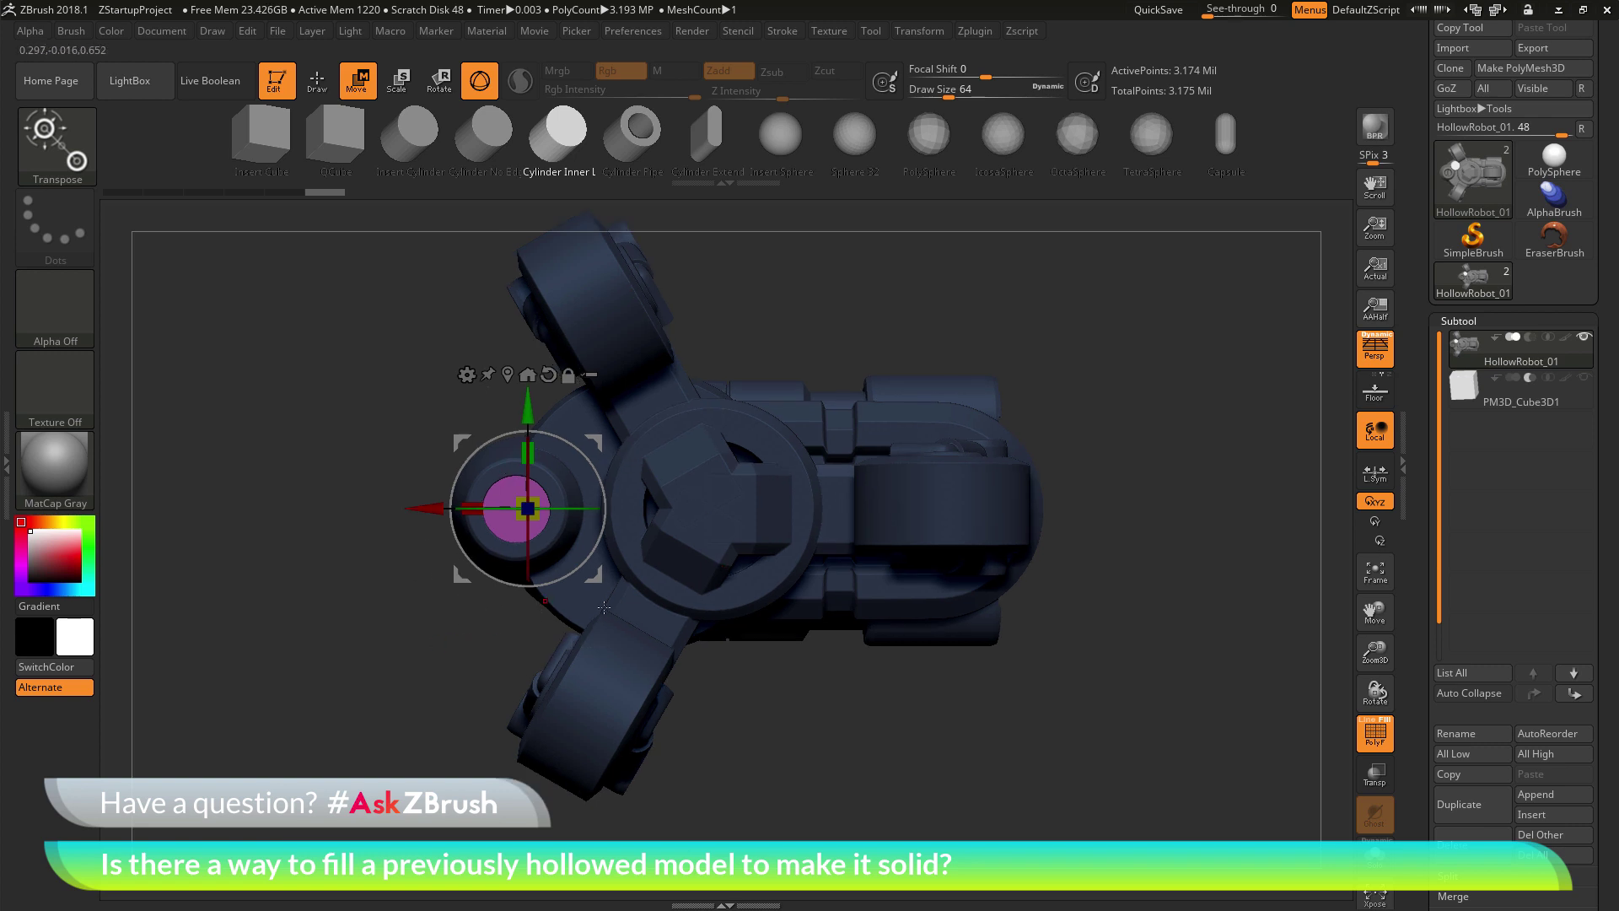
key("ctrl")
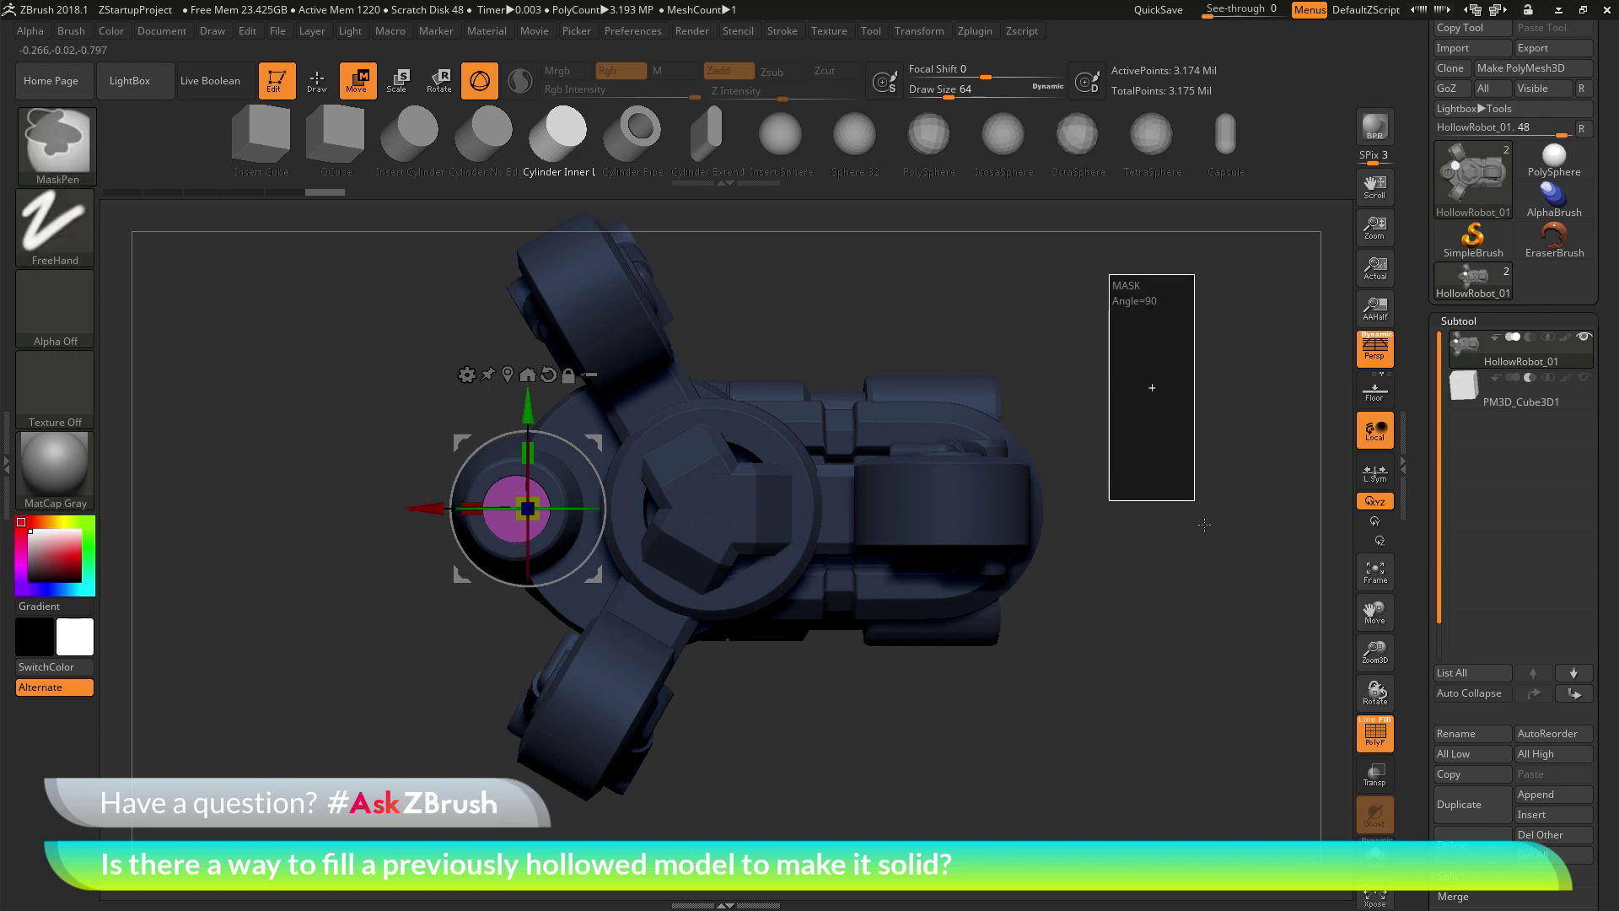
mouse_move(1171, 701)
left_mouse_down()
mouse_move(1193, 726)
mouse_move(1173, 725)
left_mouse_up()
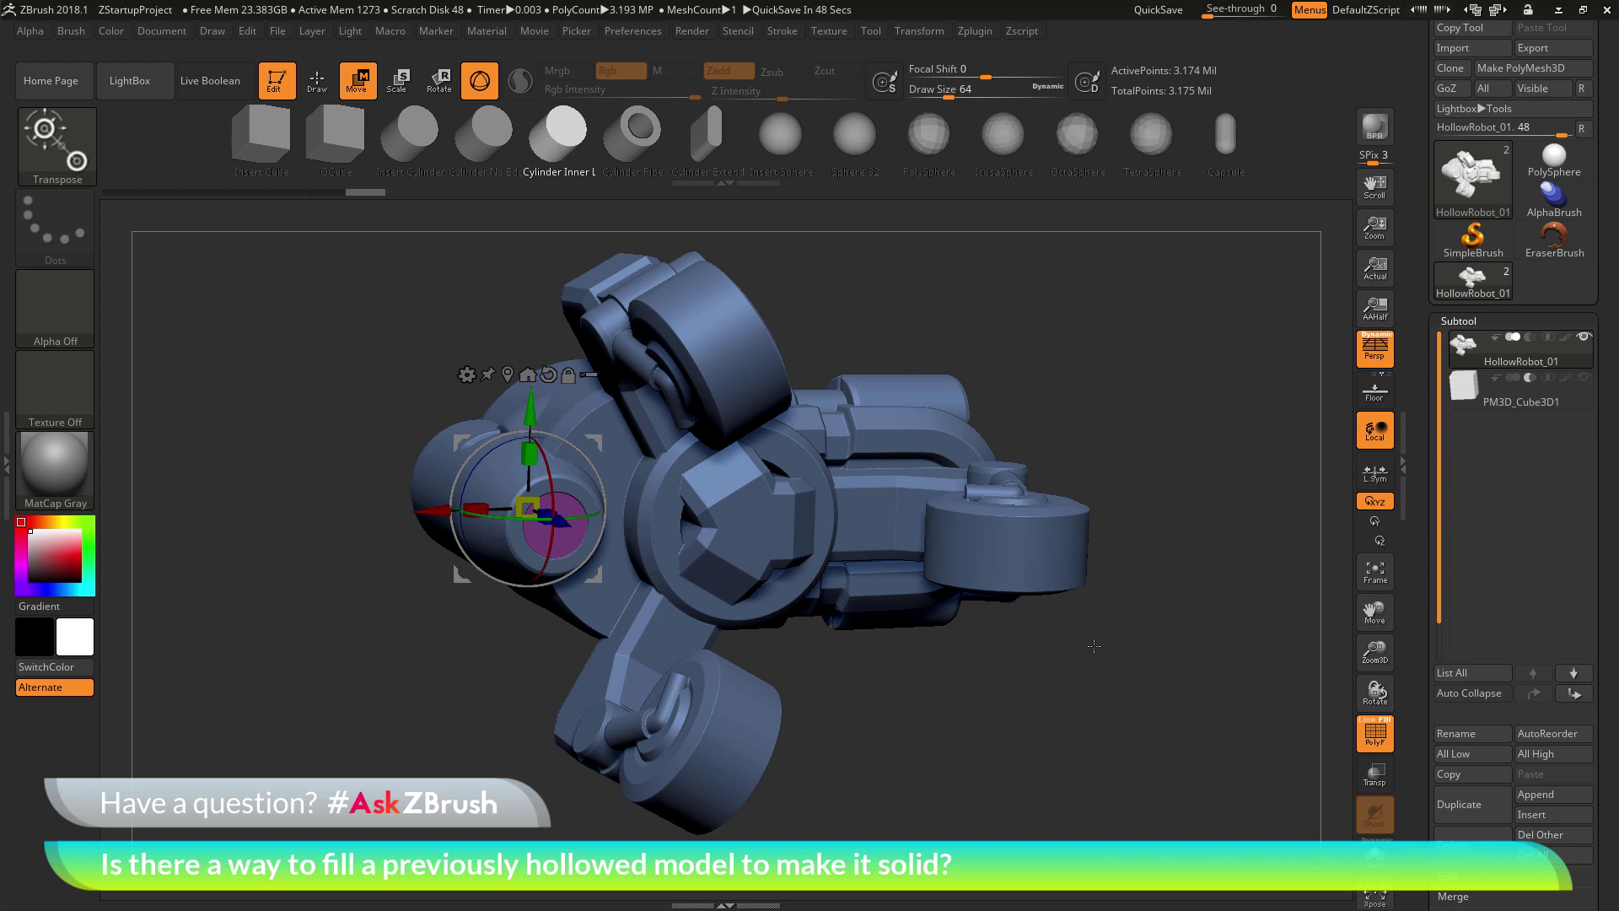
Step: Merge the cylinder plug with the robot using the Remesh By Union deformer and accept the result
left_click(467, 374)
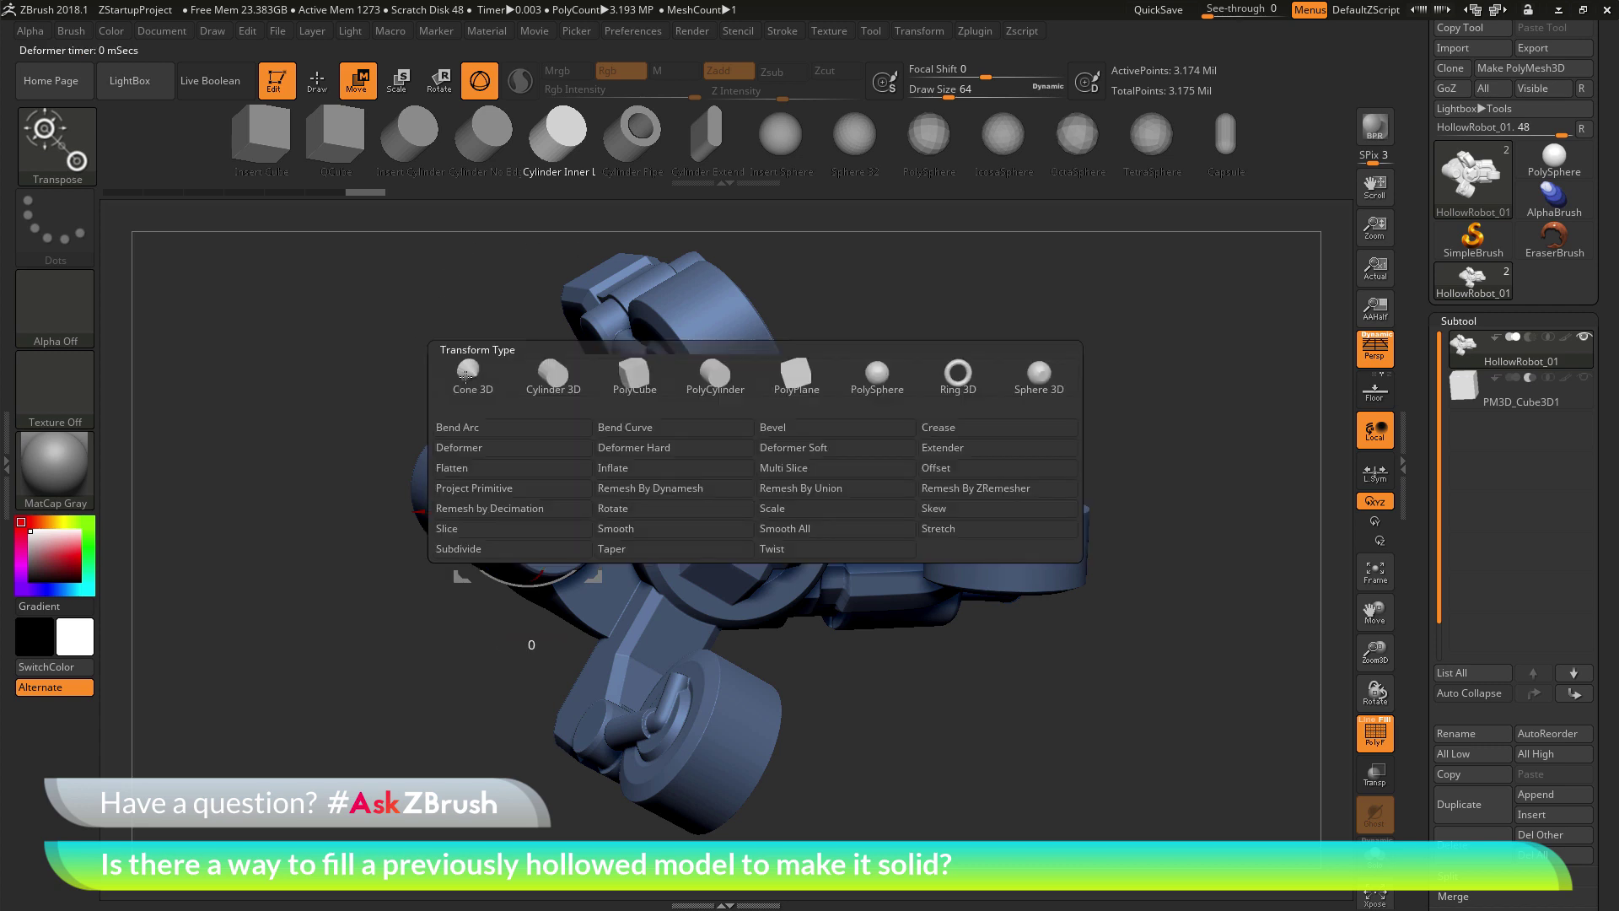
left_click(799, 488)
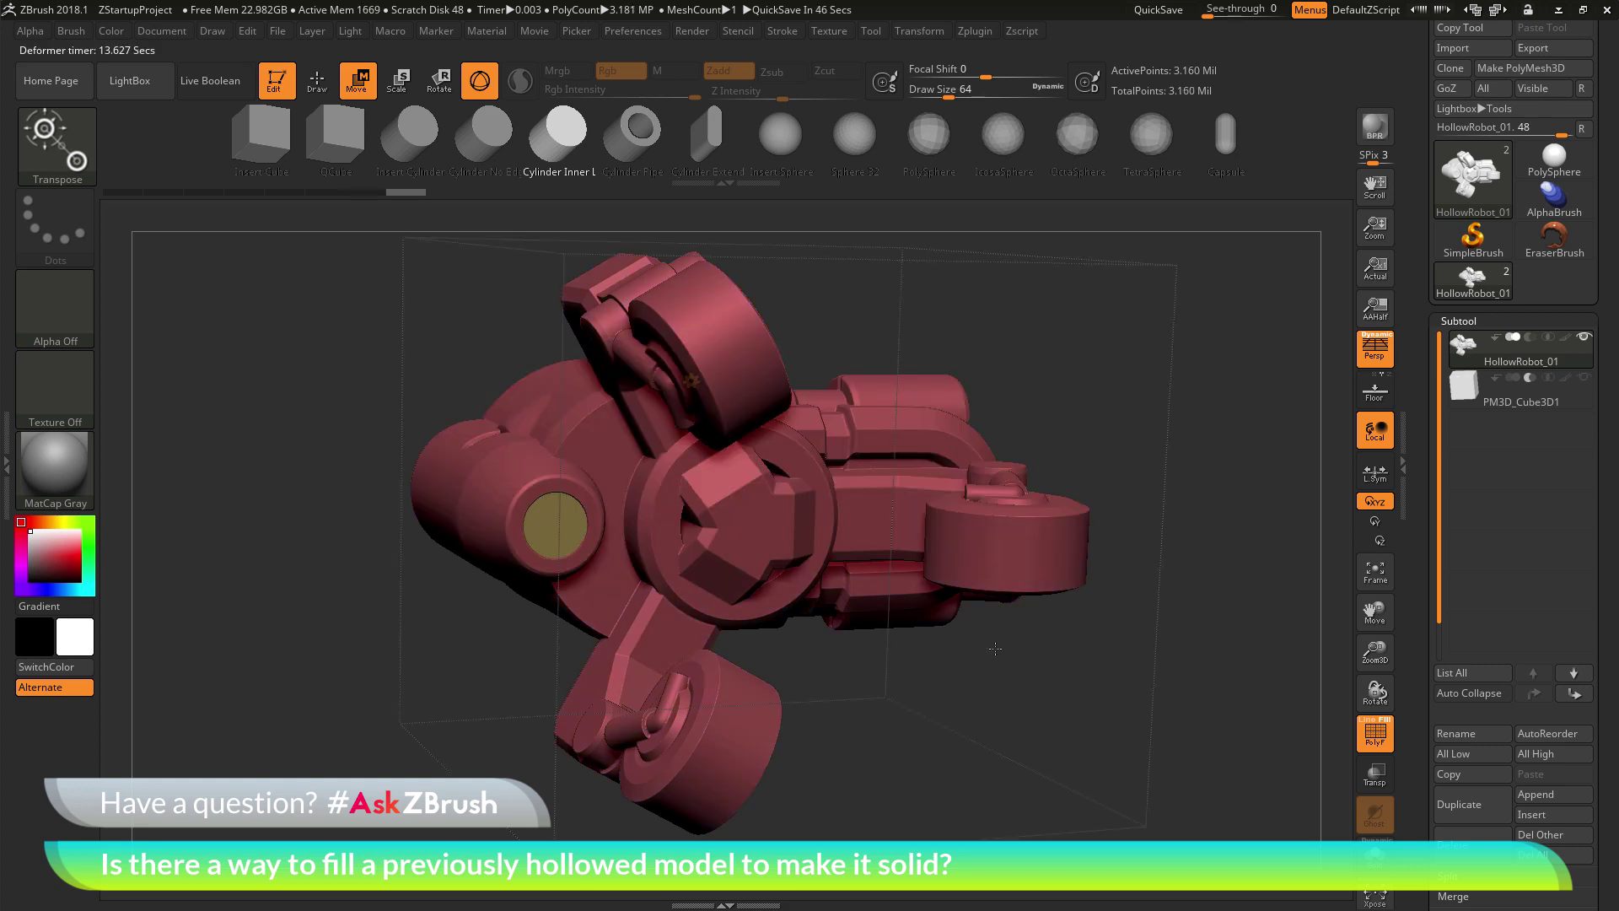
key("f")
left_click_drag(1127, 491, 1130, 548)
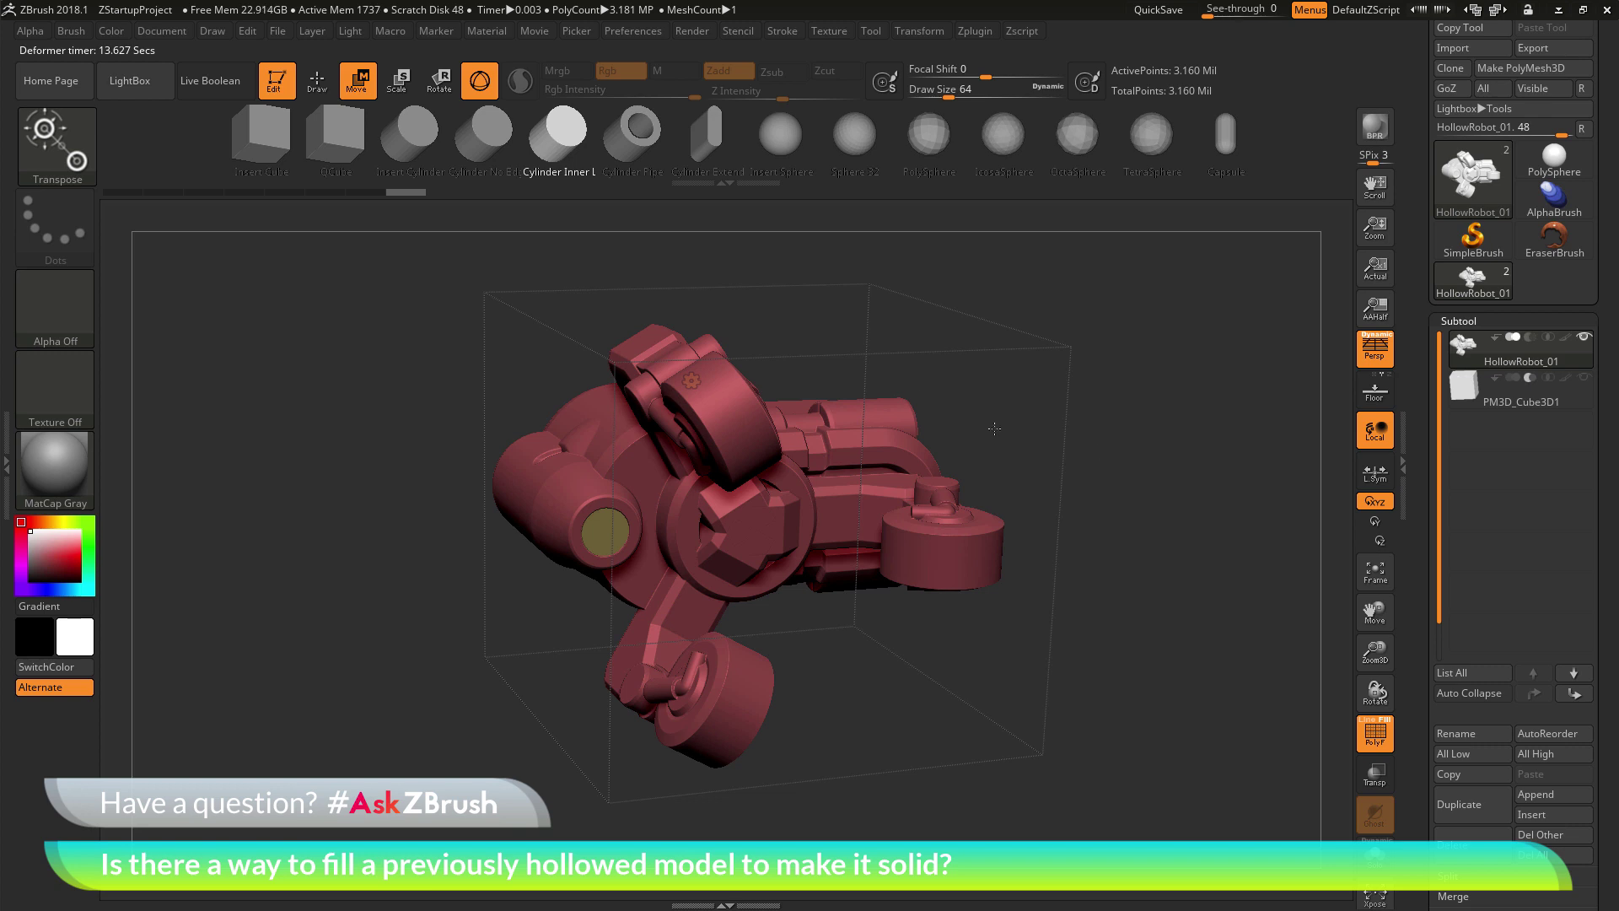
left_click(691, 379)
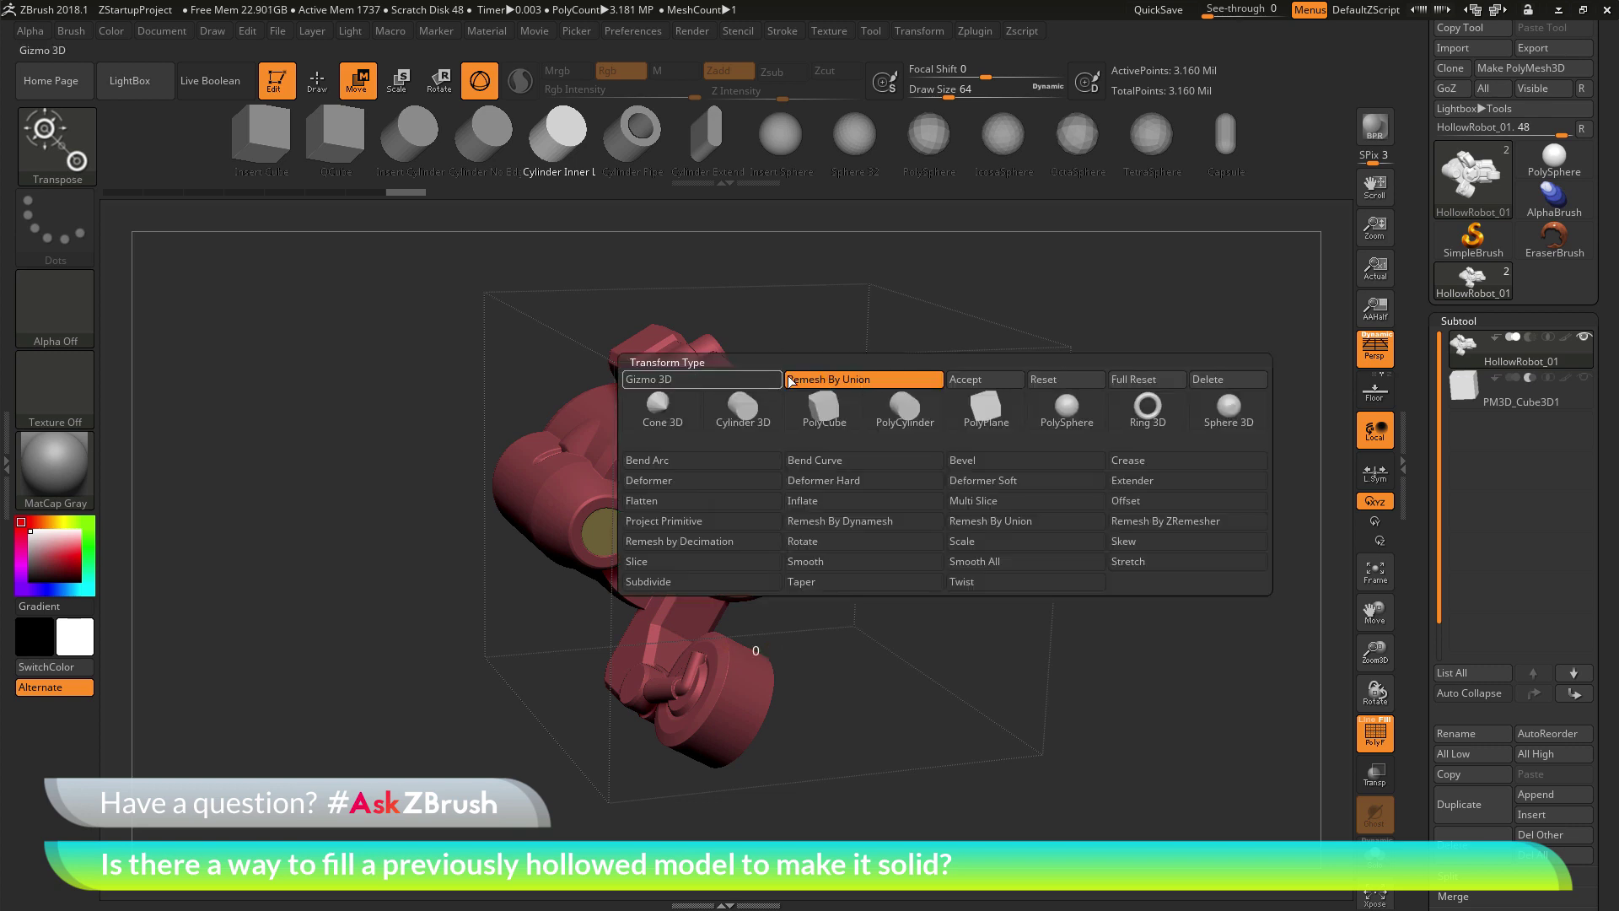
left_click(987, 379)
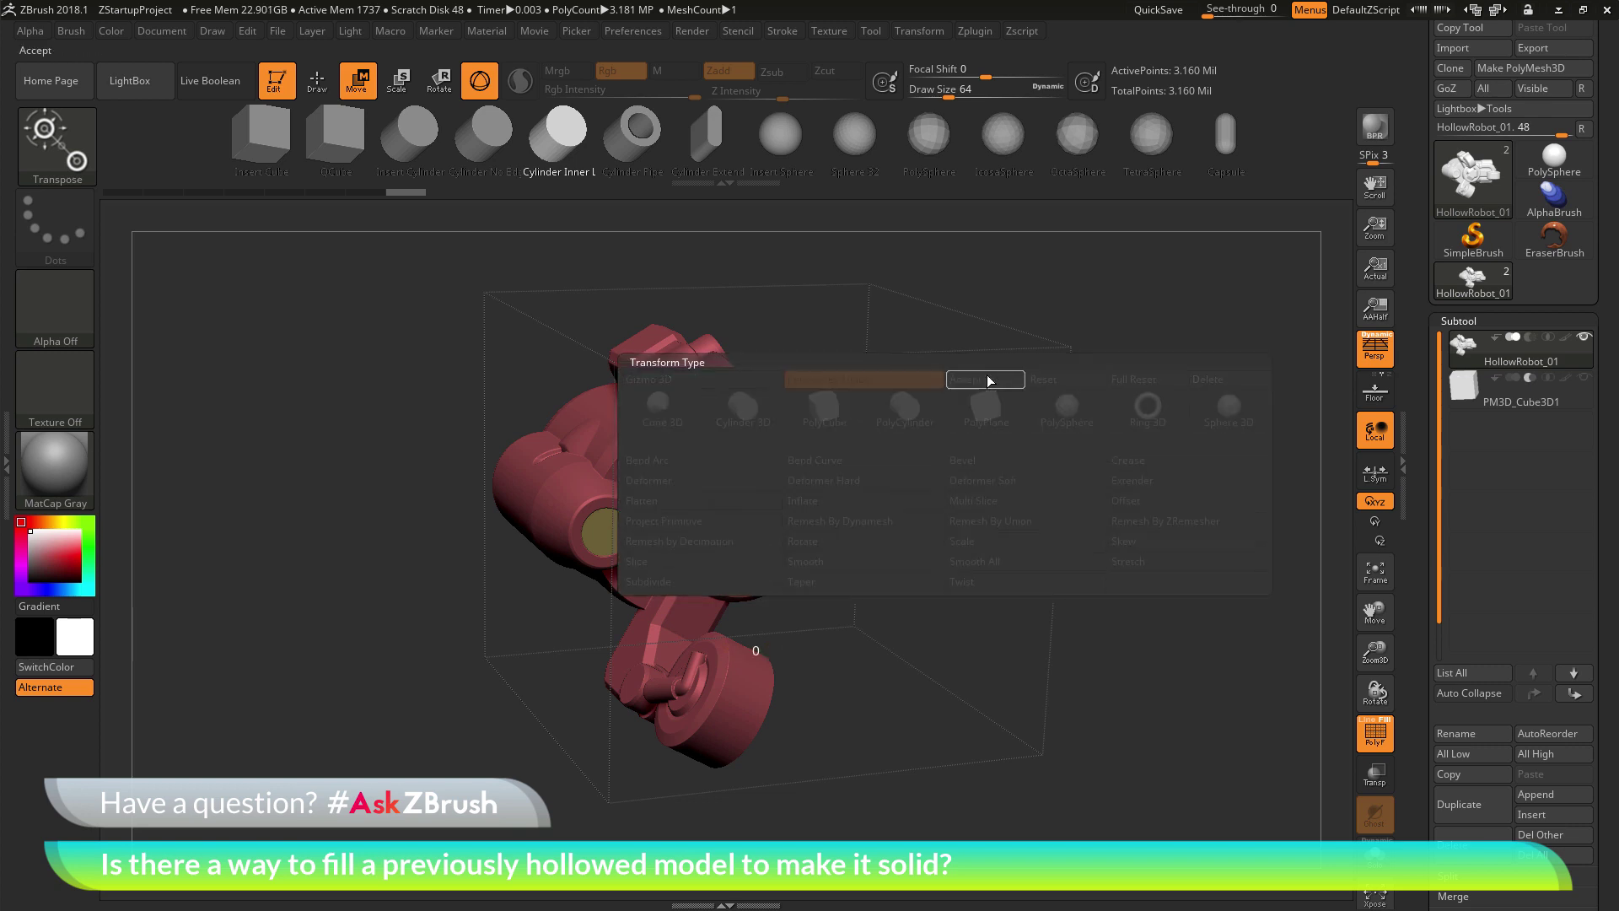
Step: Display the PolyFrame wireframe and examine the topology where the cylinder plug joins the robot's hole
left_click_drag(1150, 384, 1189, 364)
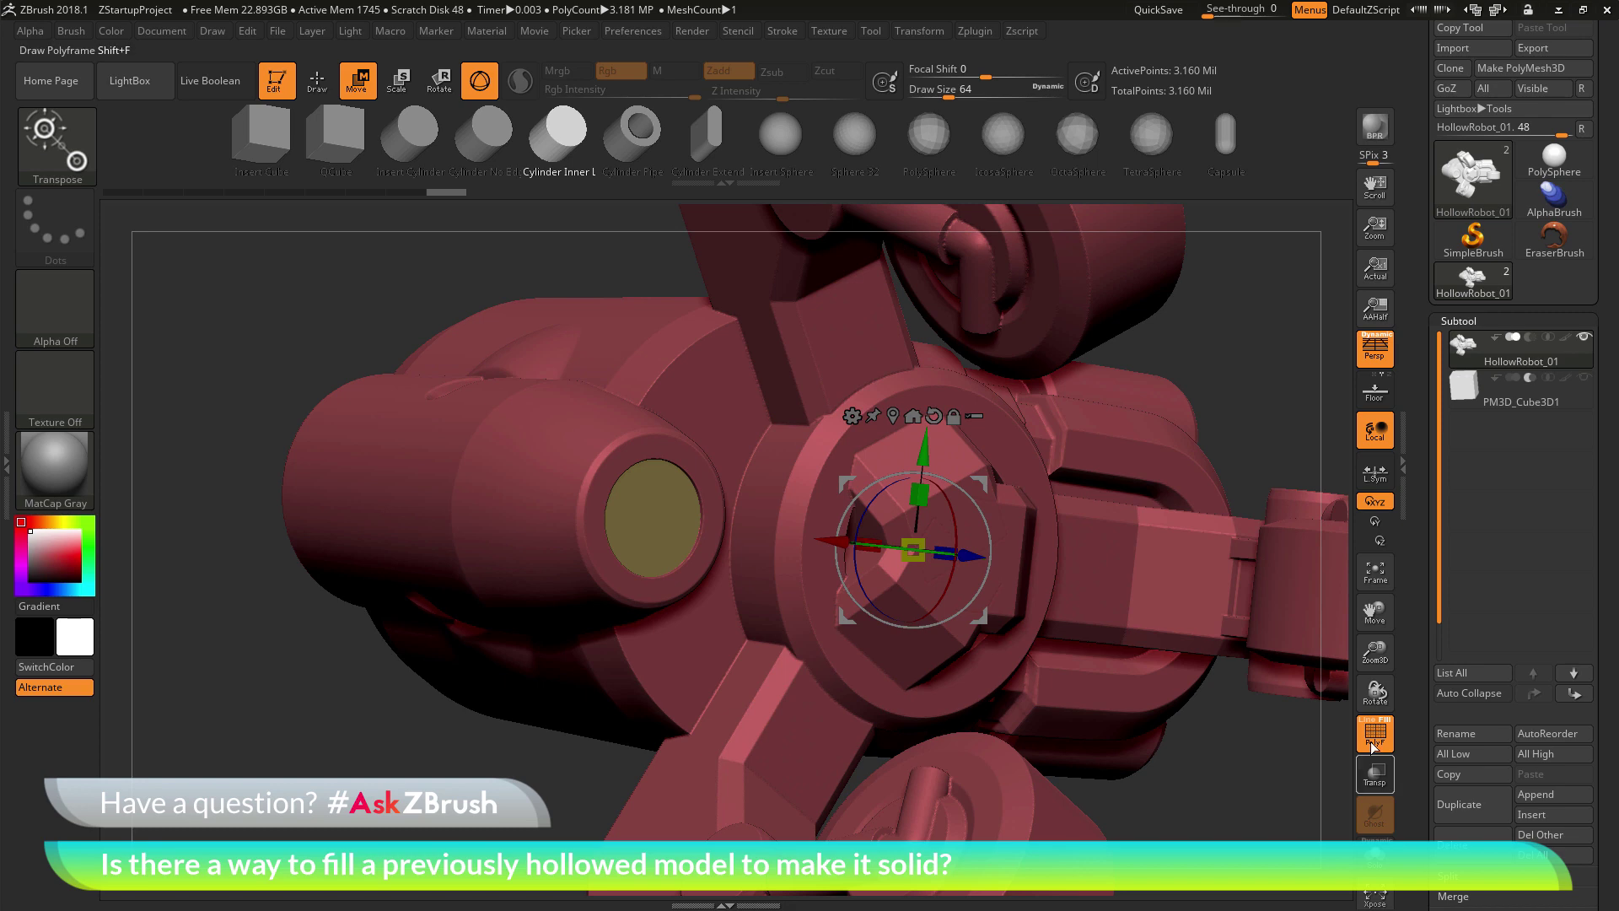
left_click(1375, 733)
left_click_drag(412, 745, 522, 607)
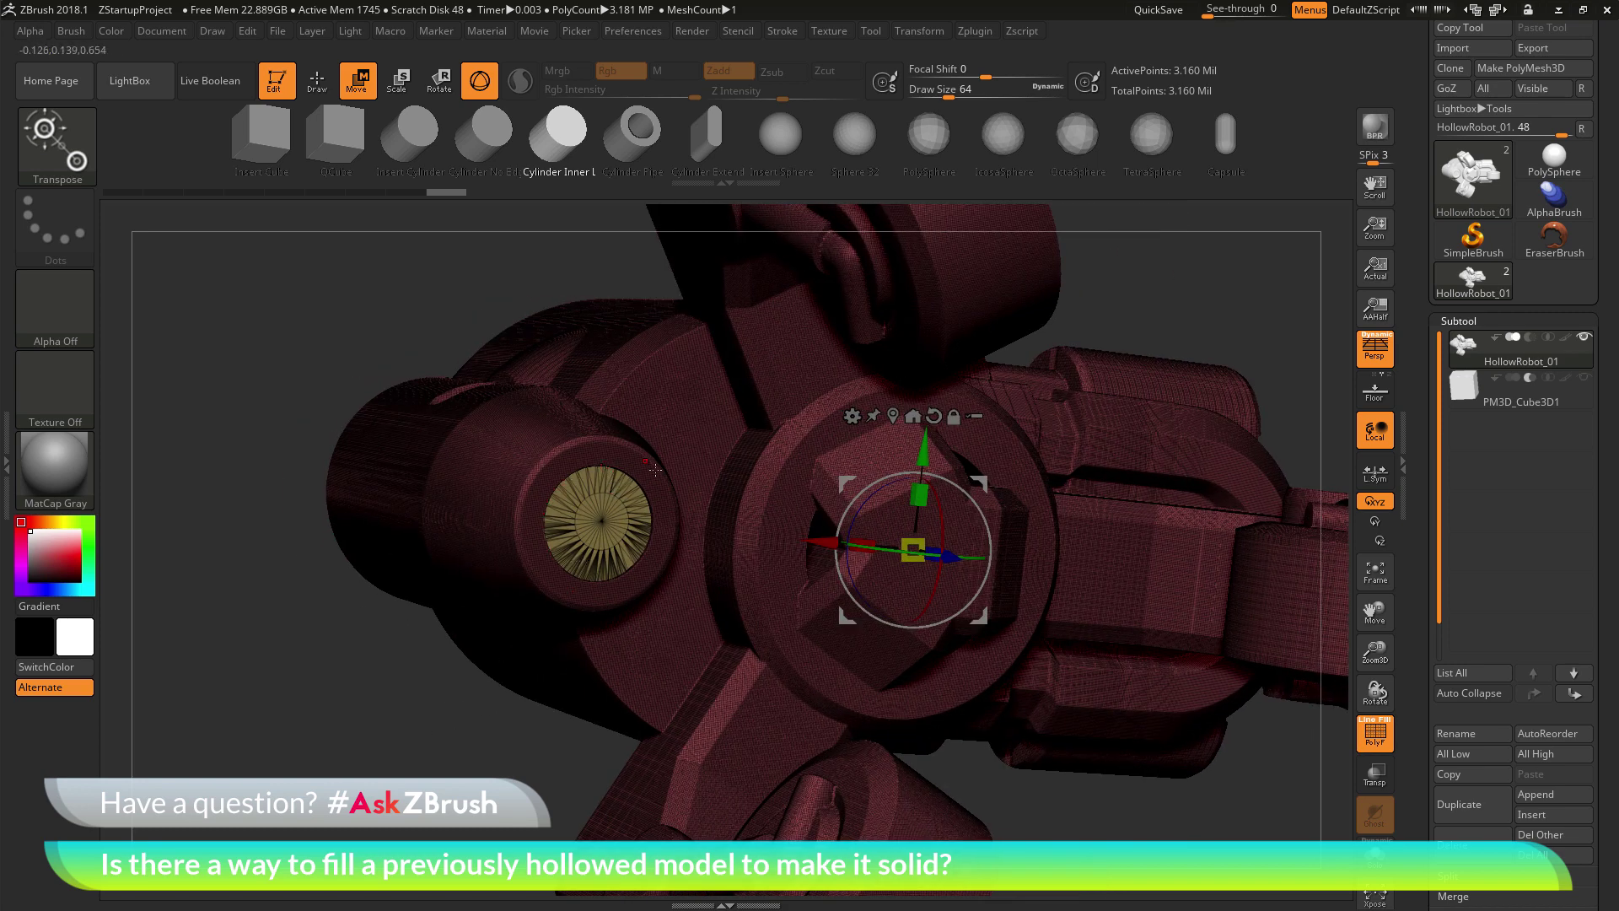
left_click_drag(336, 701, 344, 624)
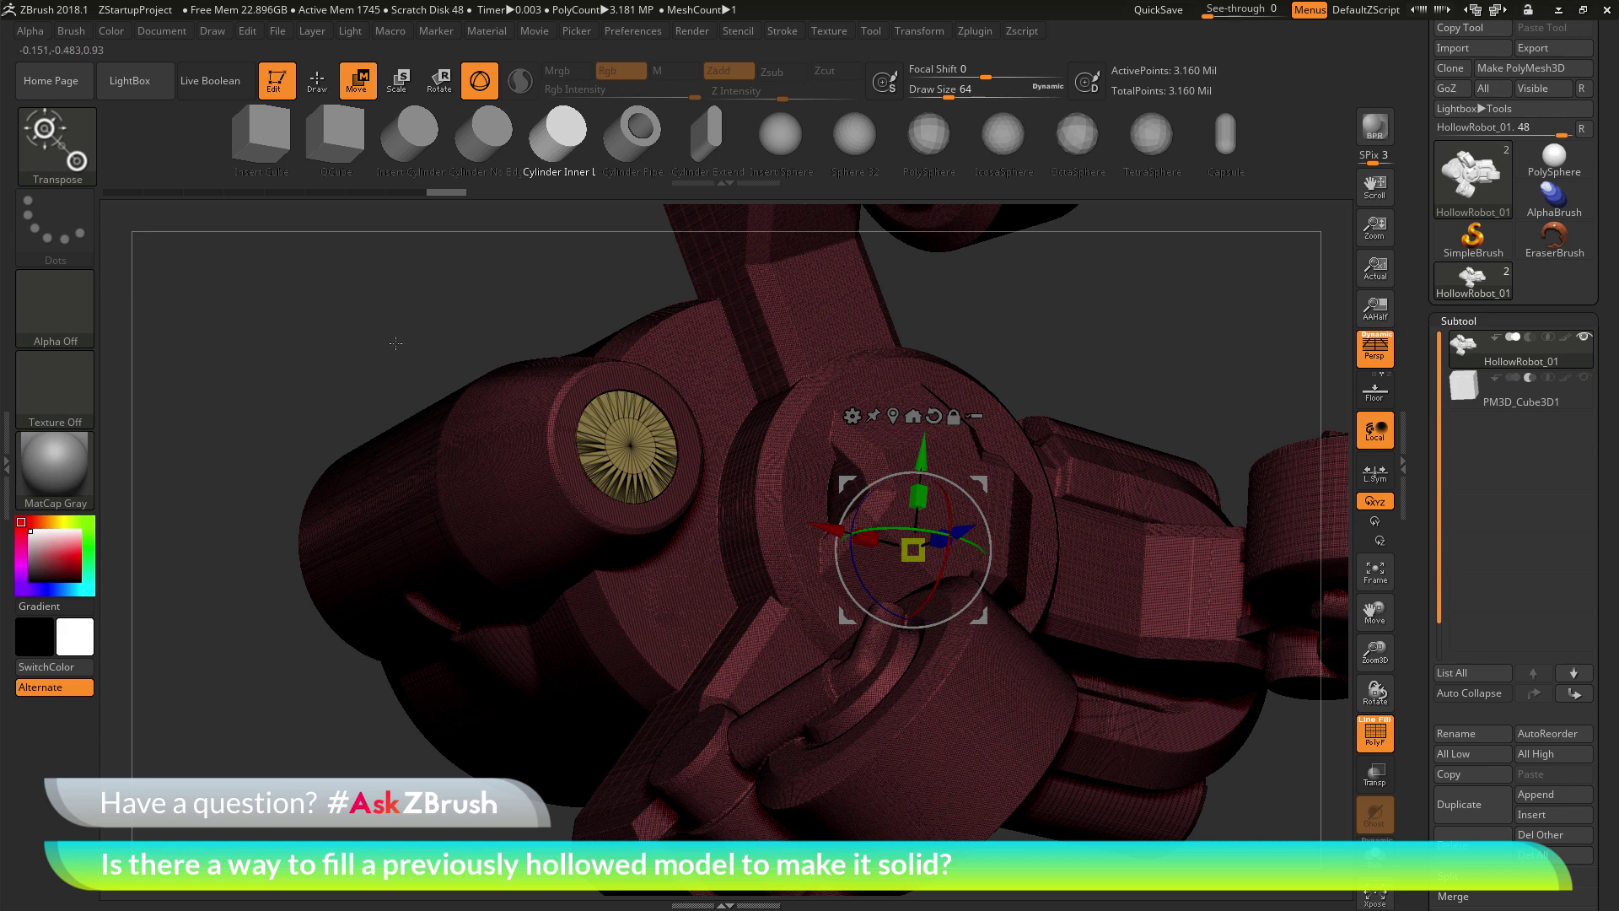
Step: Return to Draw mode, turn off PolyFrame and inspect the merged robot from the side and underside
left_click(317, 88)
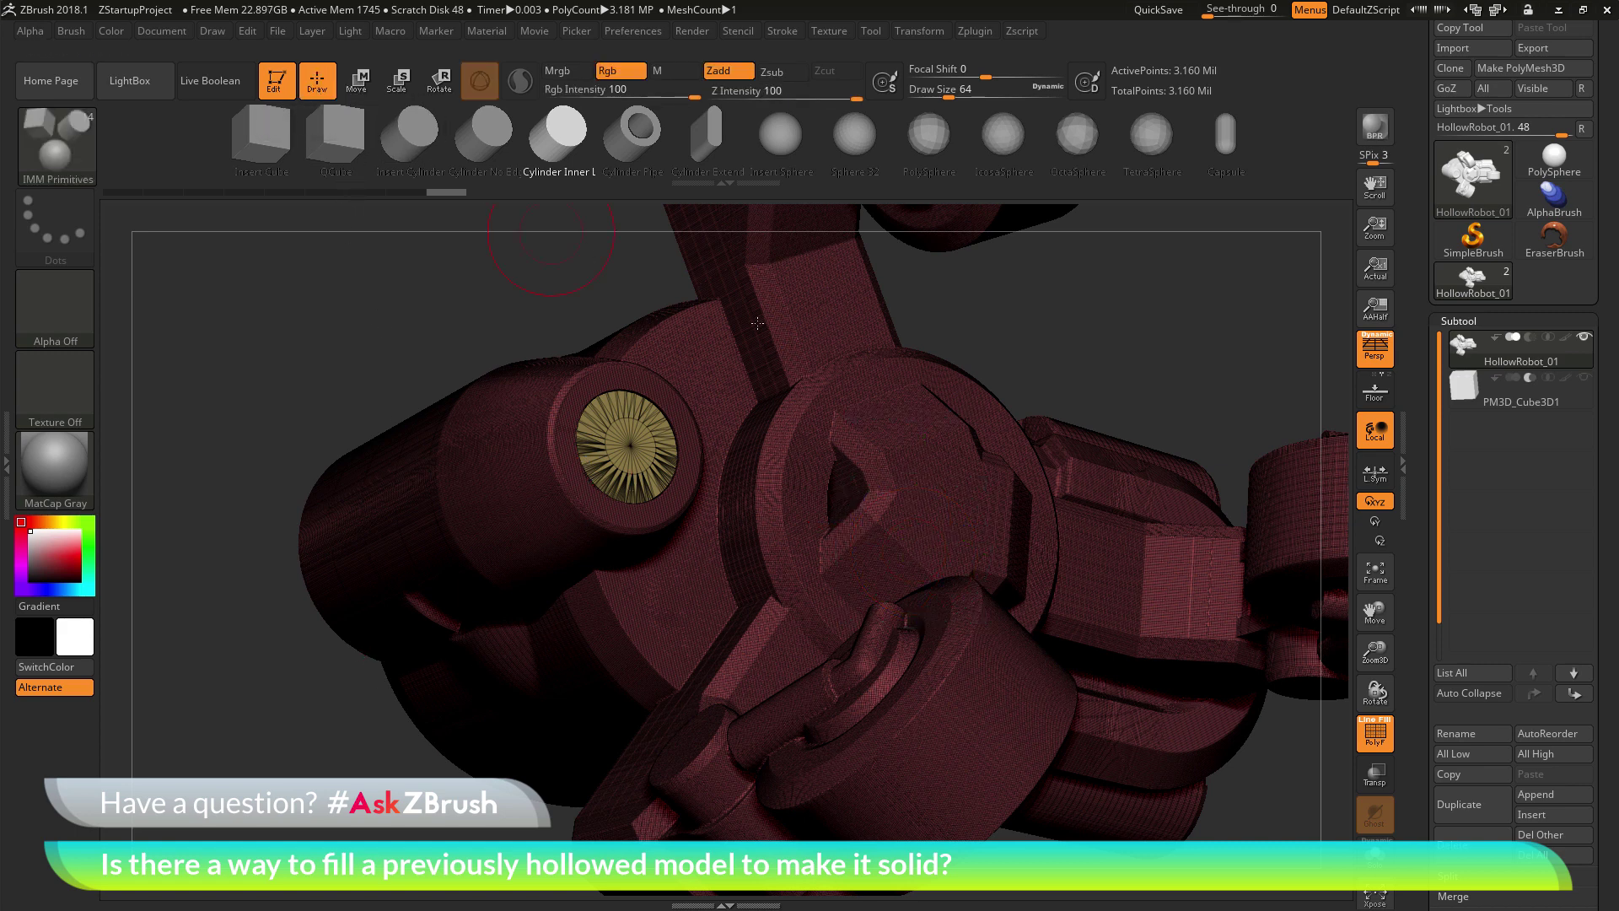
left_click(1372, 740)
left_click(1372, 740)
left_click_drag(1174, 339, 1066, 467)
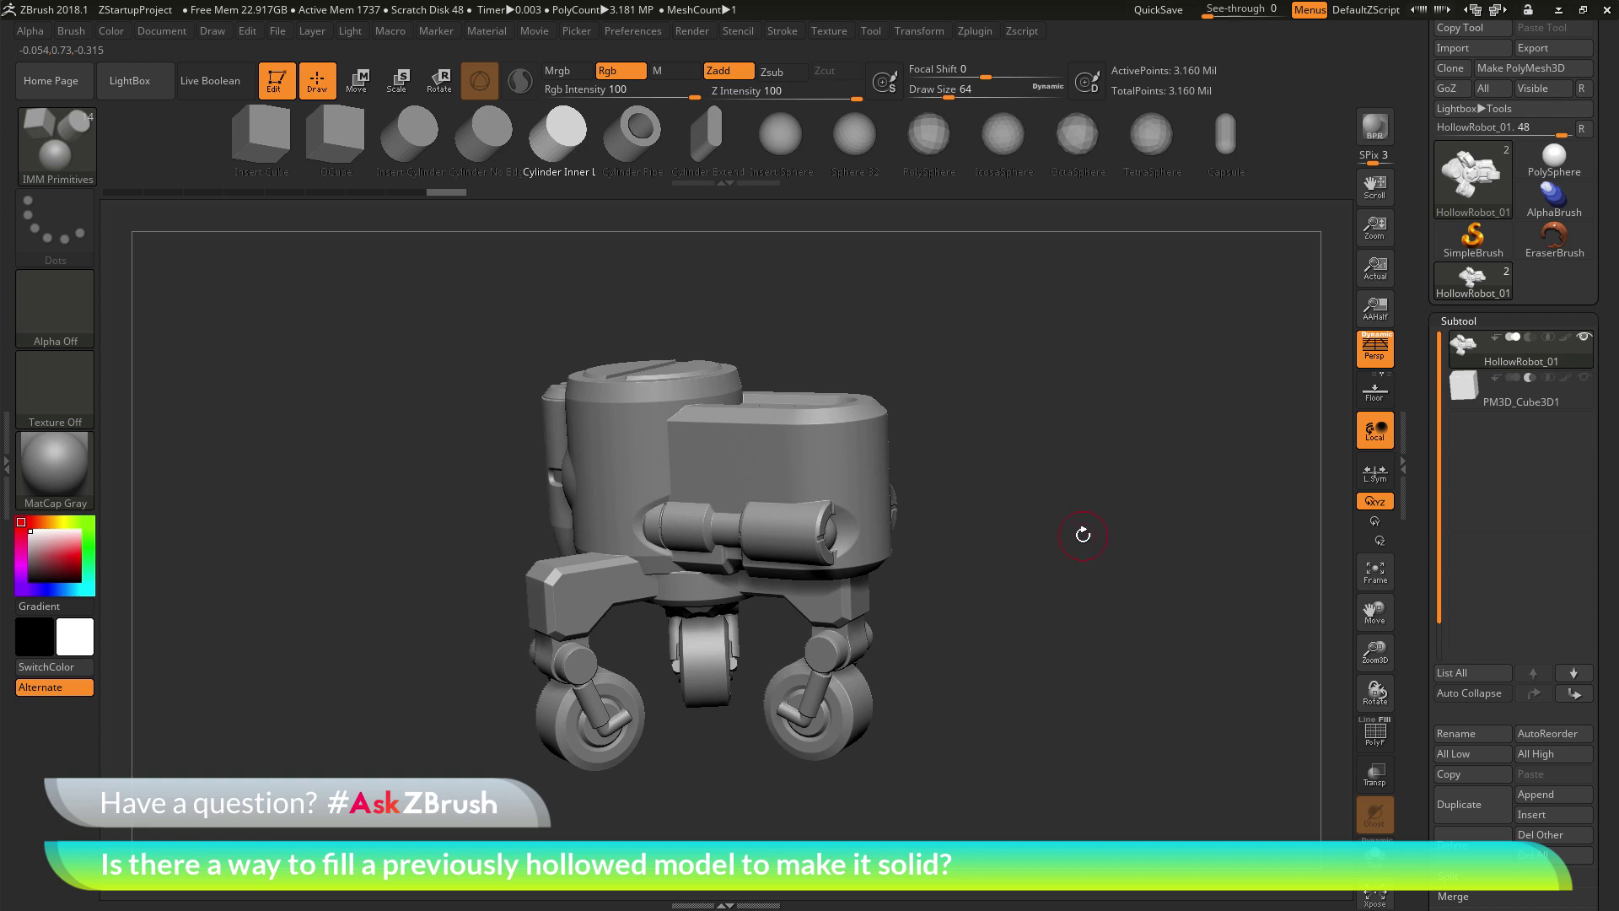
left_click_drag(1044, 579, 1065, 398)
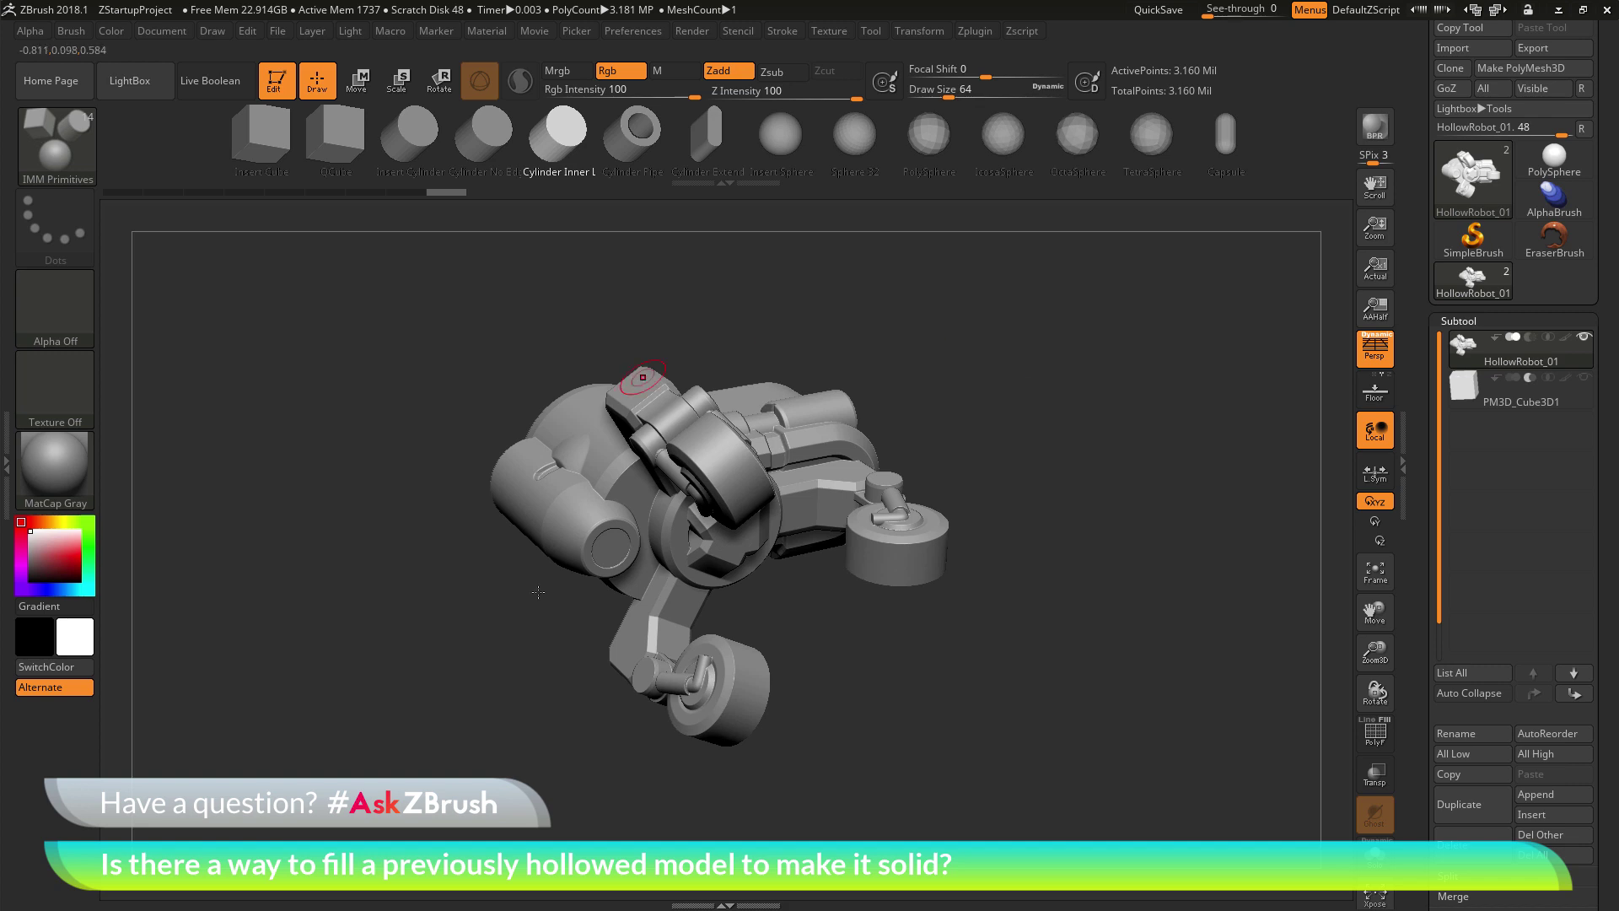
left_click_drag(1076, 311, 1088, 485)
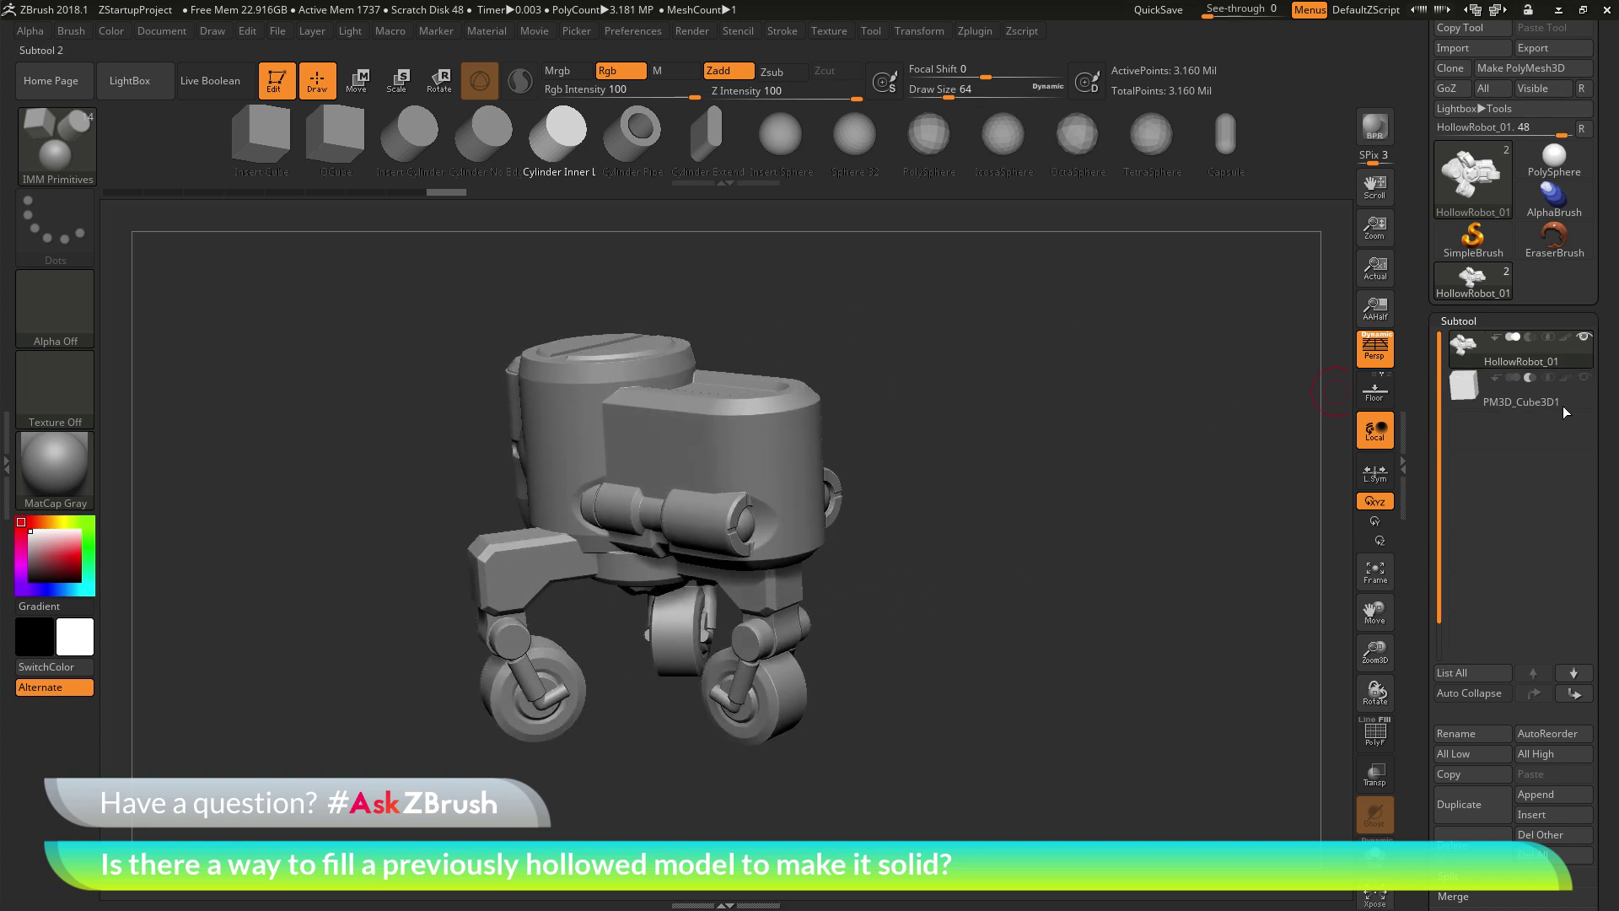
Step: Show and select the PM3D_Cube3D1 subtool, enable Live Boolean, and move the cube through the robot to examine its interior
left_click(1584, 379)
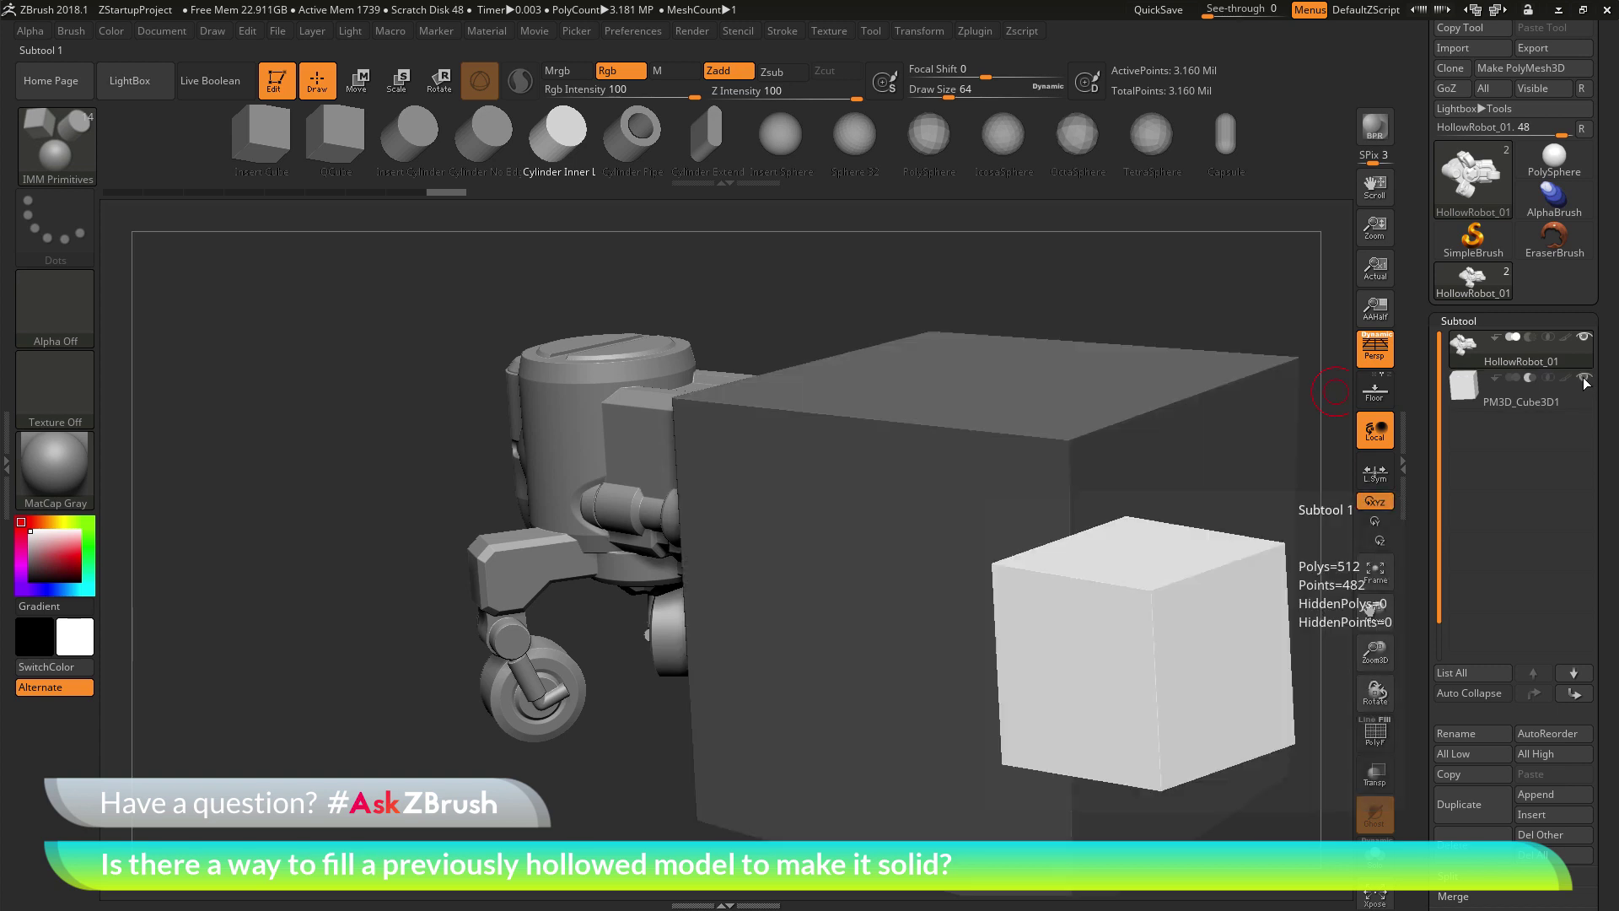
left_click(1543, 393)
left_click_drag(1260, 358, 758, 236)
left_click(371, 91)
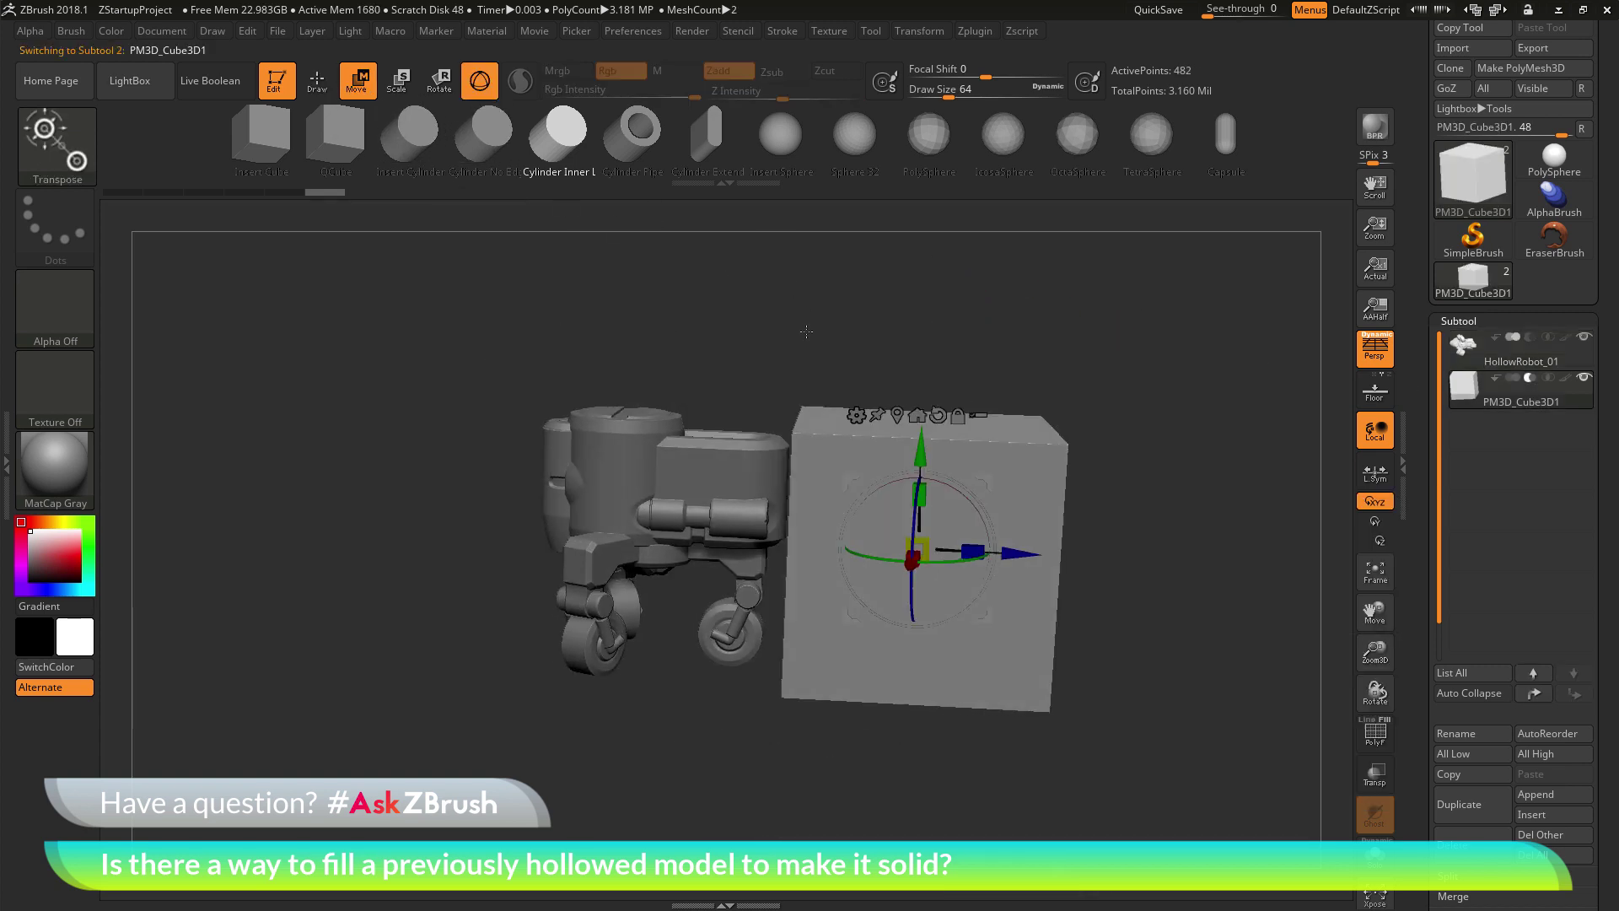
left_click(193, 85)
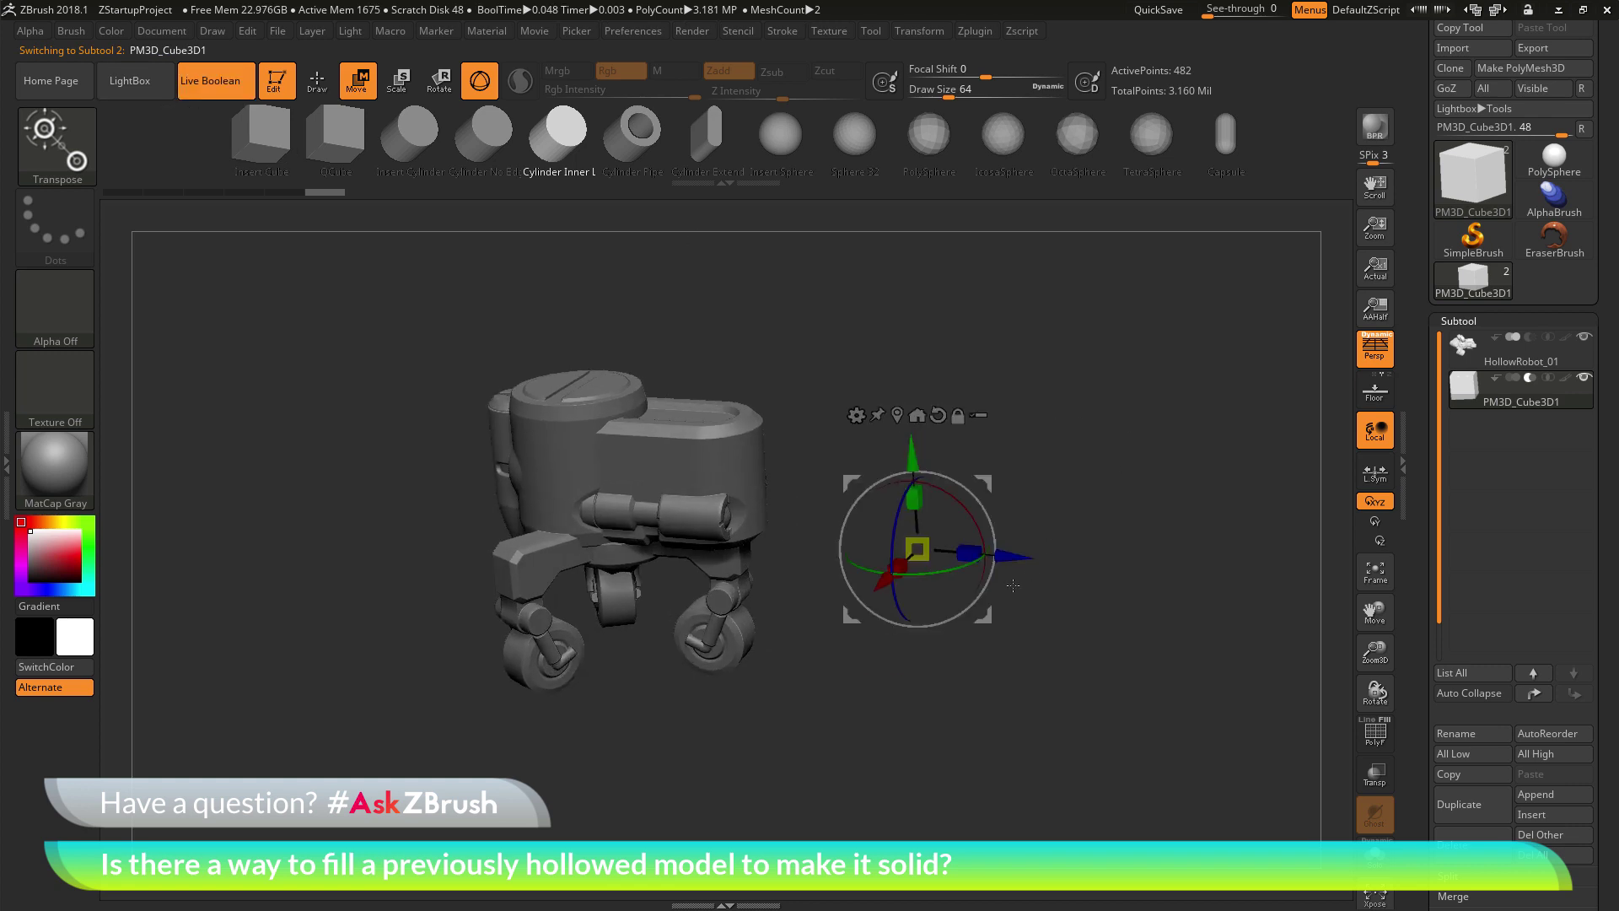
left_click_drag(1018, 557, 776, 561)
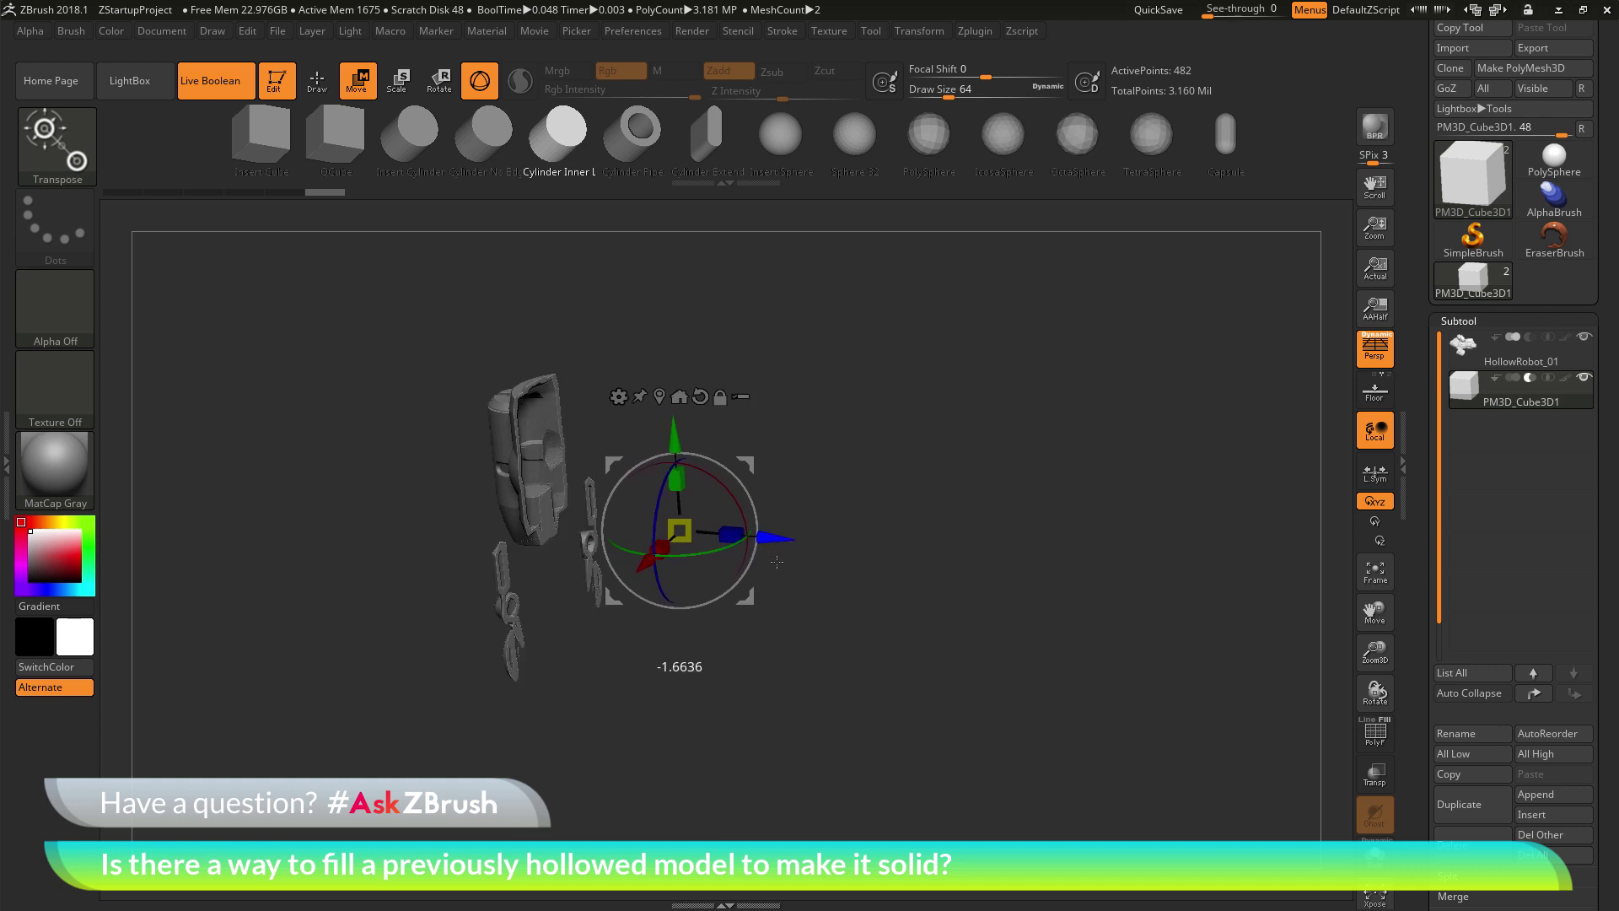
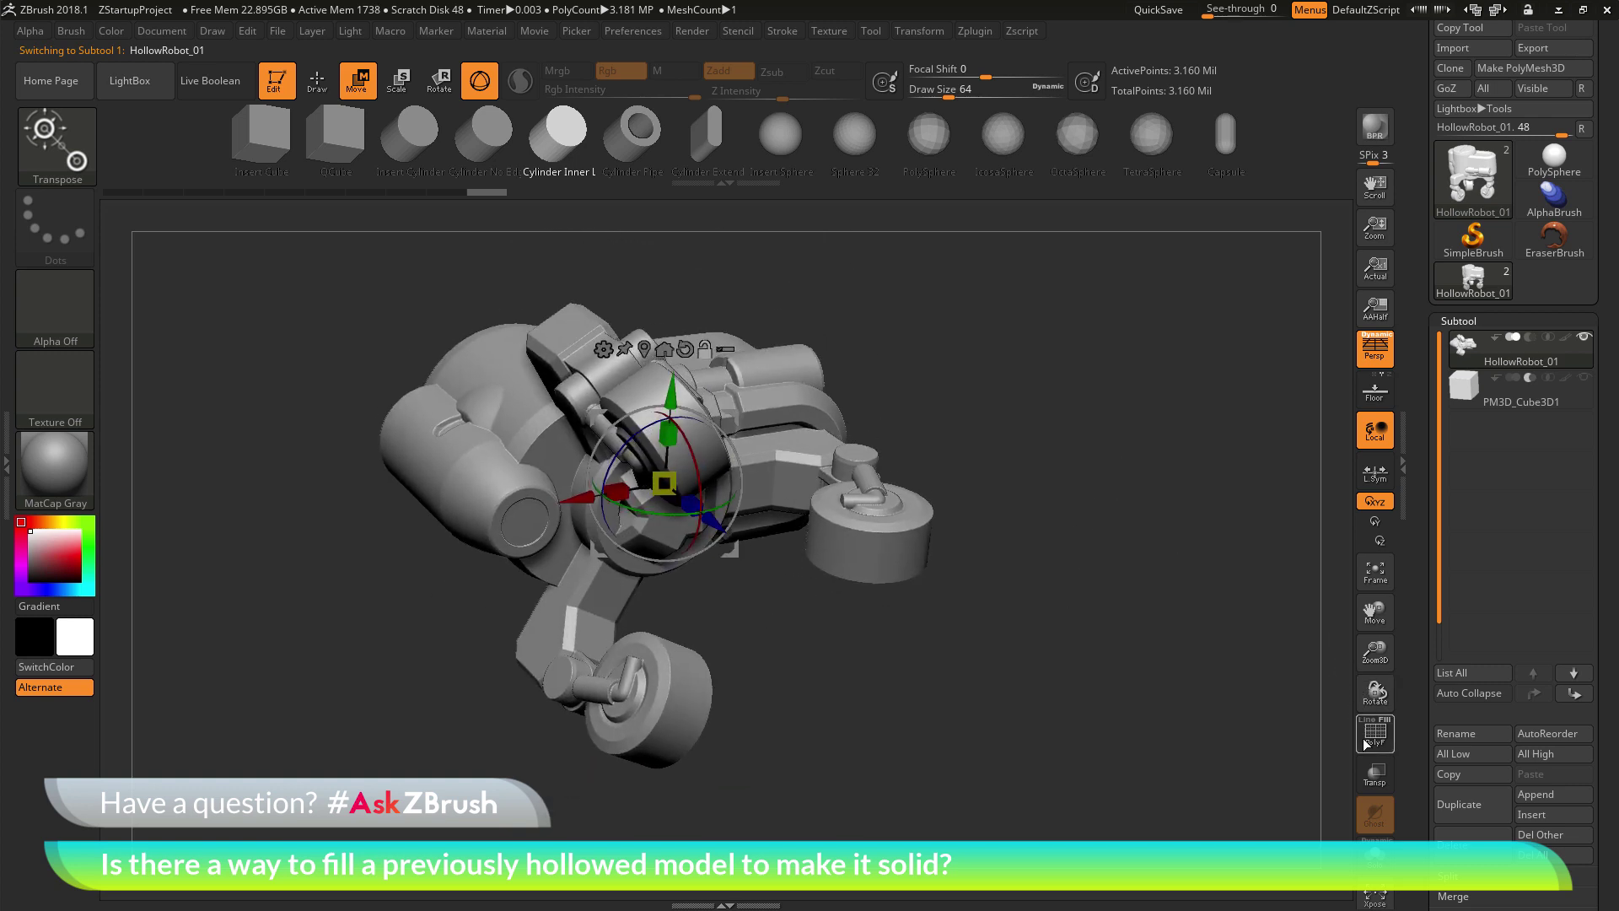
Step: Display PolyFrame and split the robot's separate shells into their own polygroups with Auto Groups
left_click(1366, 742)
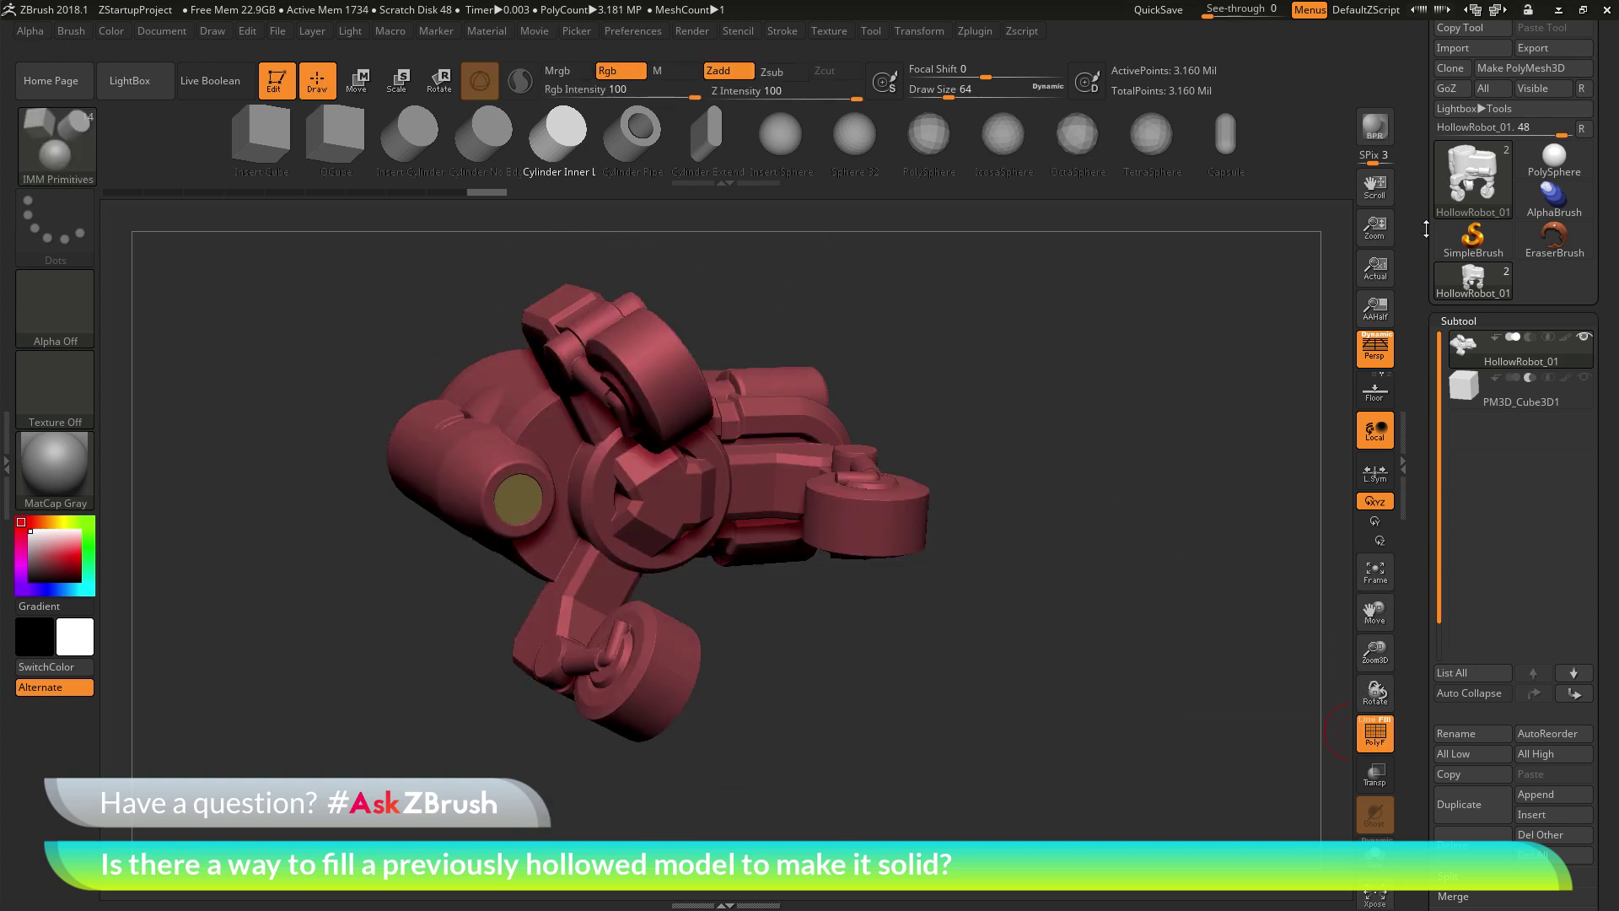
scroll(1426, 228, "up", 2)
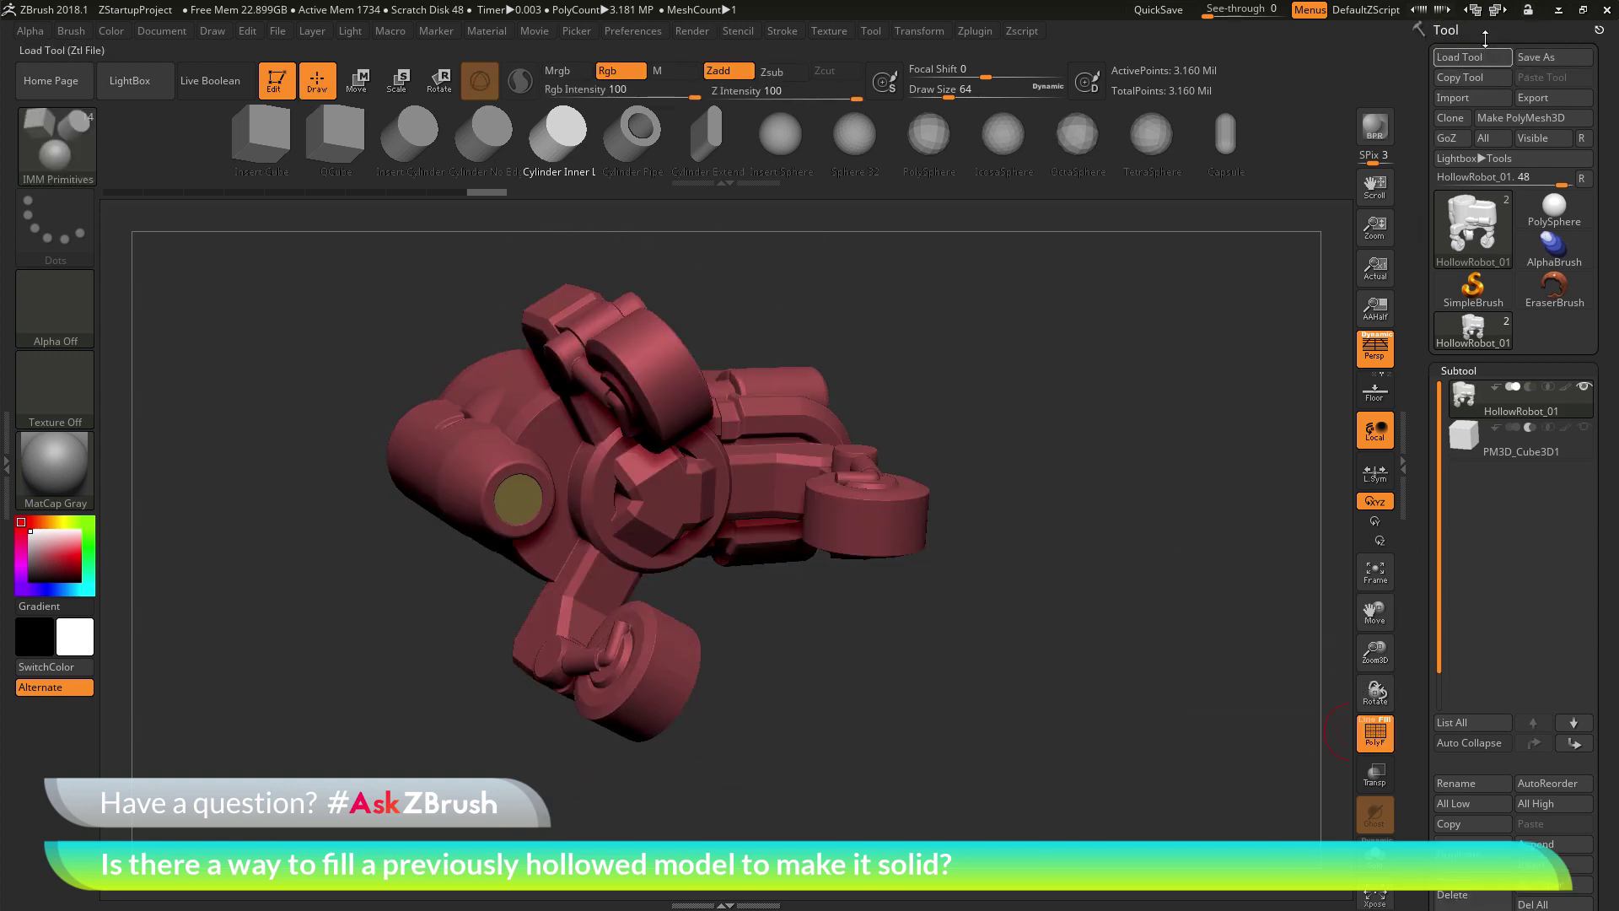
scroll(1416, 478, "down", 10)
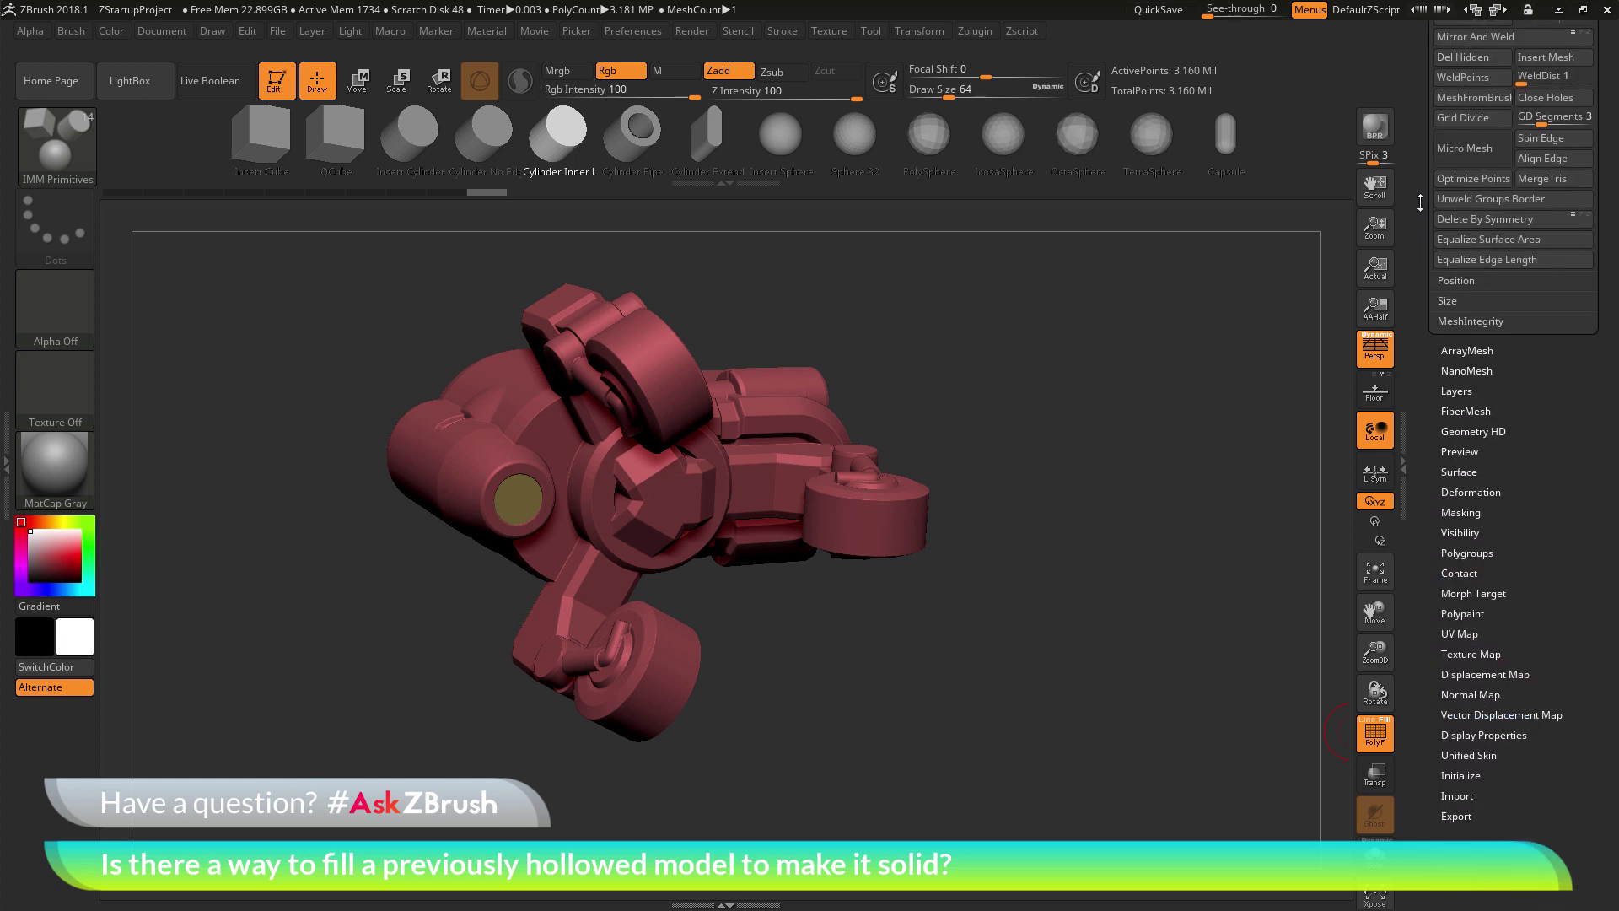
left_click(1467, 509)
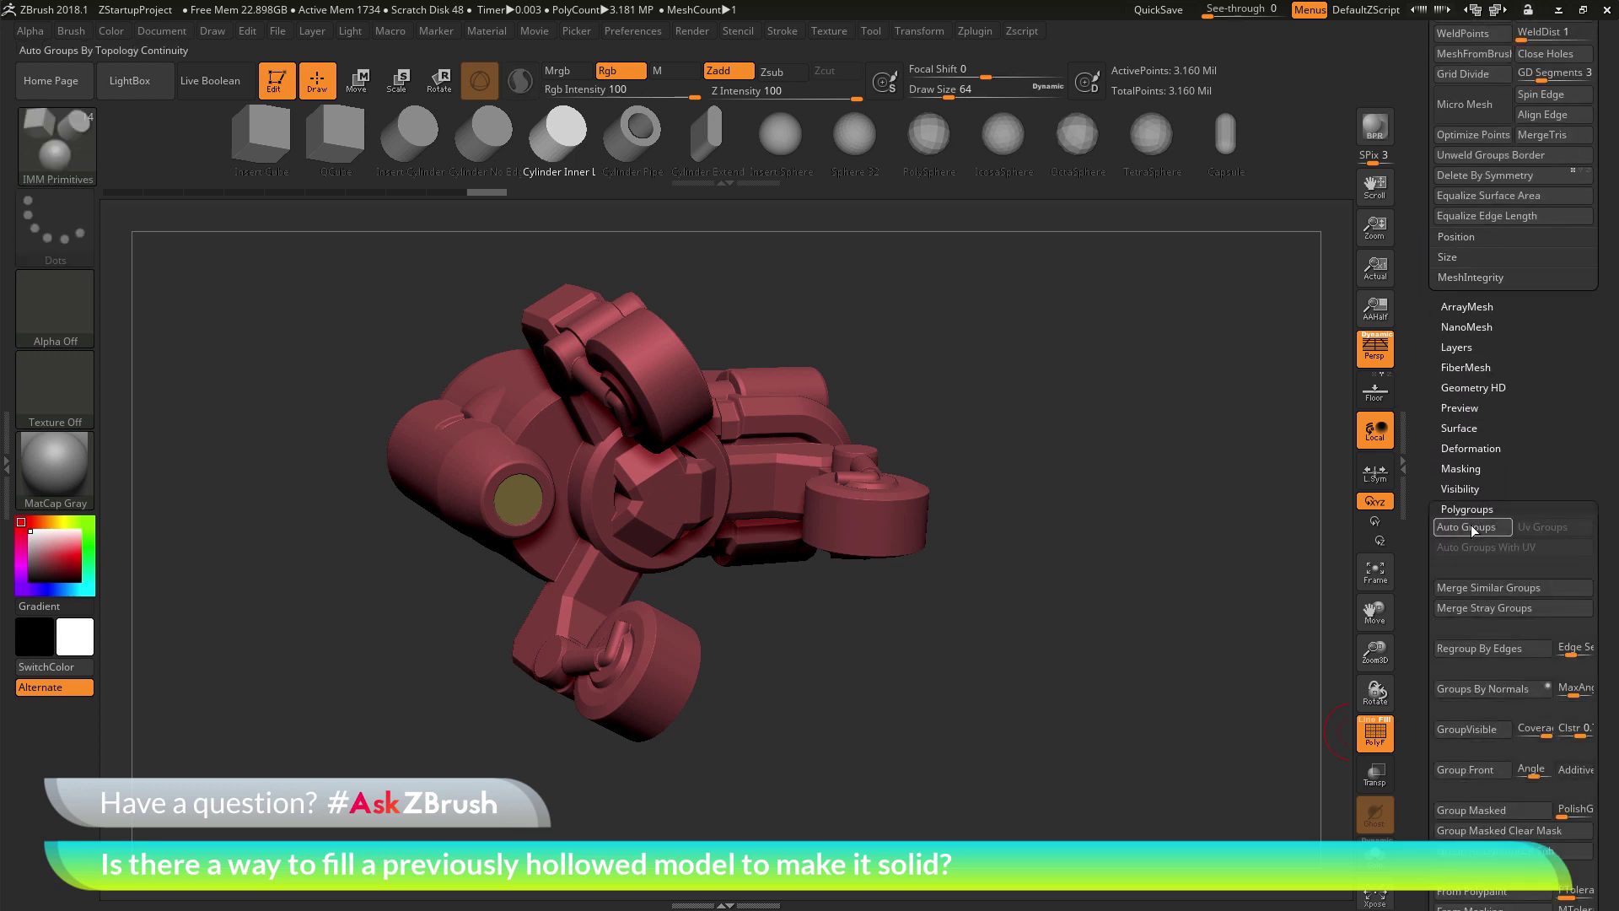
left_click(1471, 524)
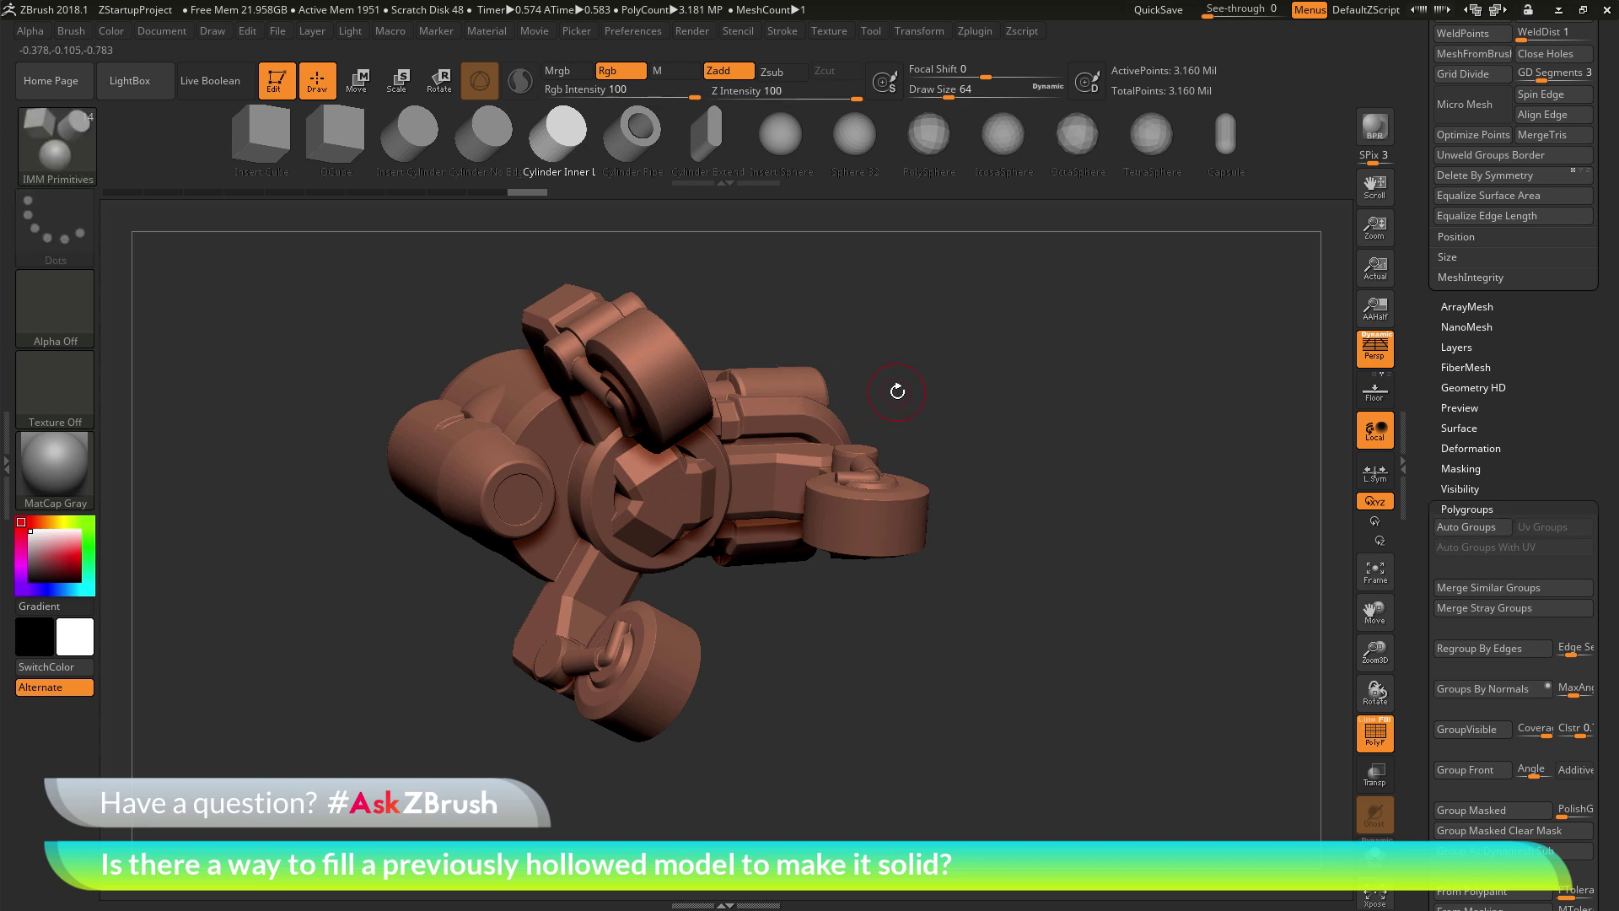
Step: Isolate the robot's outer shell polygroup, invert visibility to inspect the inner shell, and switch back to the outer shell
key("ctrl+shift")
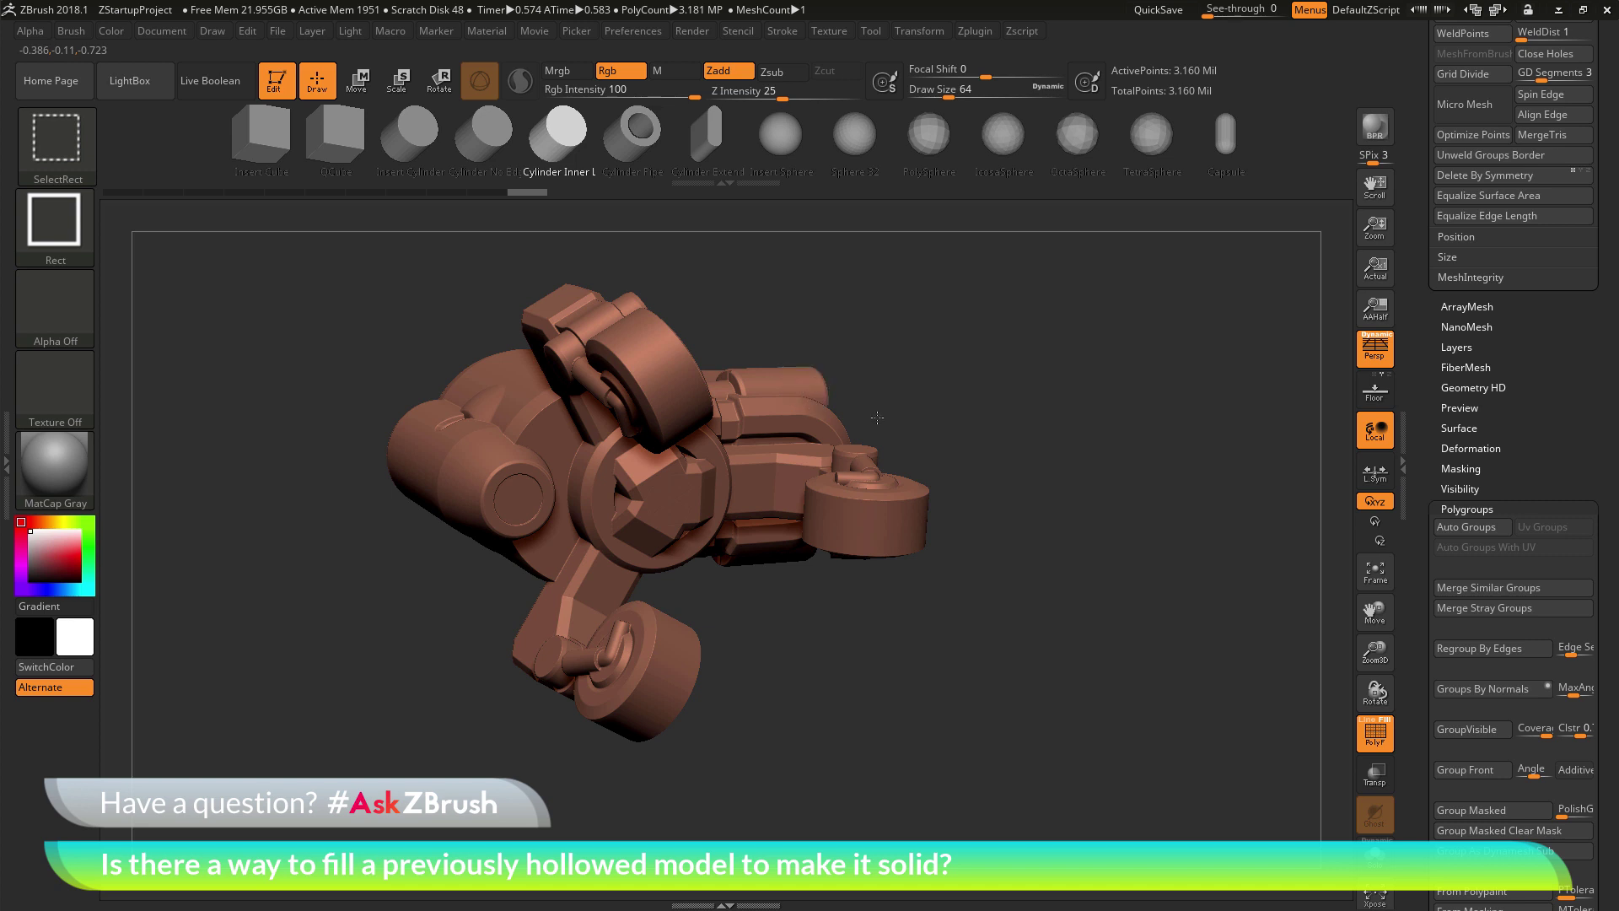
left_click(774, 376, "ctrl+shift")
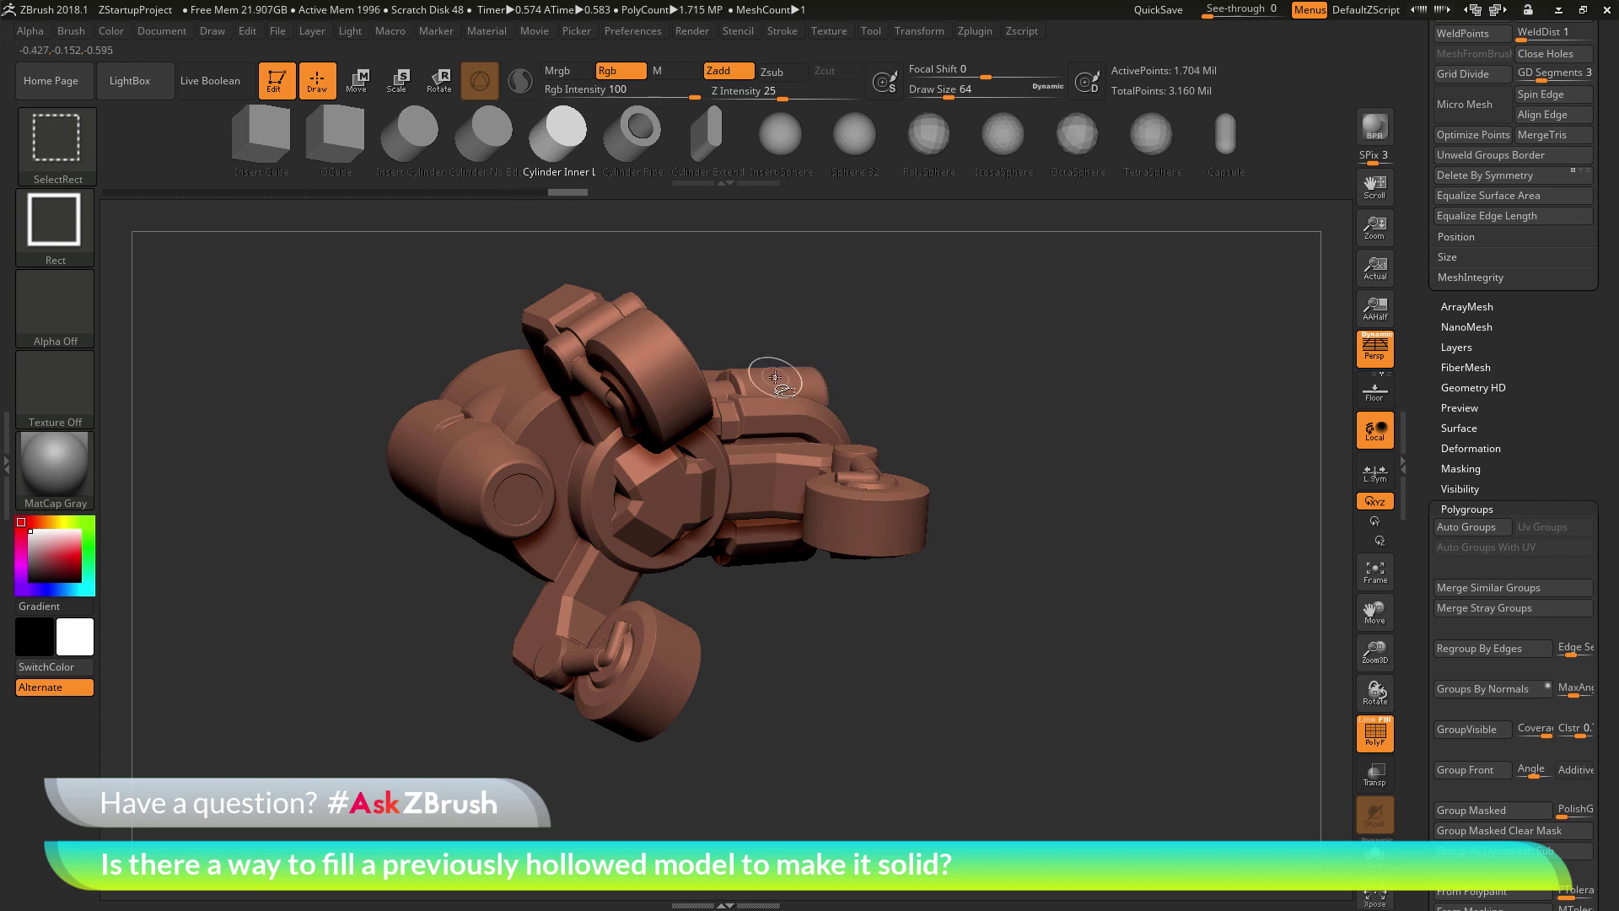
left_click(1059, 434, "ctrl+shift")
mouse_move(1084, 318)
left_mouse_down()
mouse_move(1065, 527)
mouse_move(1093, 373)
mouse_move(1075, 490)
mouse_move(1037, 429)
mouse_move(1072, 410)
mouse_move(1087, 362)
mouse_move(1080, 375)
left_mouse_up()
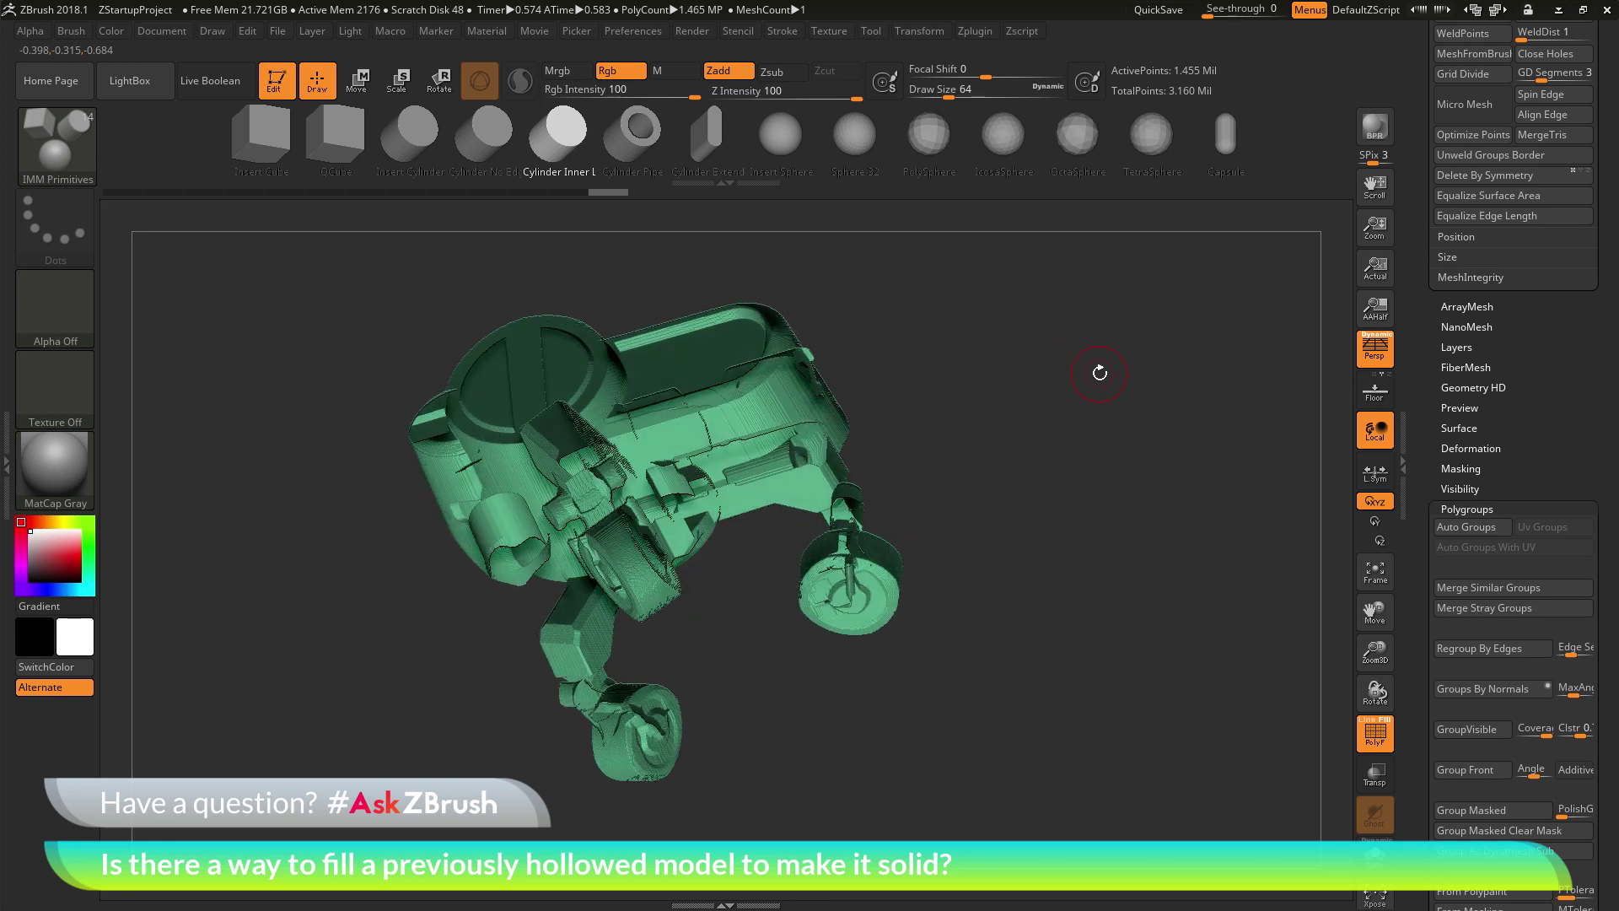
mouse_move(1113, 311)
left_mouse_down("ctrl+shift")
mouse_move(1247, 480)
mouse_move(1164, 516)
left_mouse_up("ctrl+shift")
left_click_drag(1080, 396, 1083, 451)
Step: Delete the hidden inner shell from the robot using Del Hidden in Modify Topology
left_click_drag(1417, 183, 1415, 378)
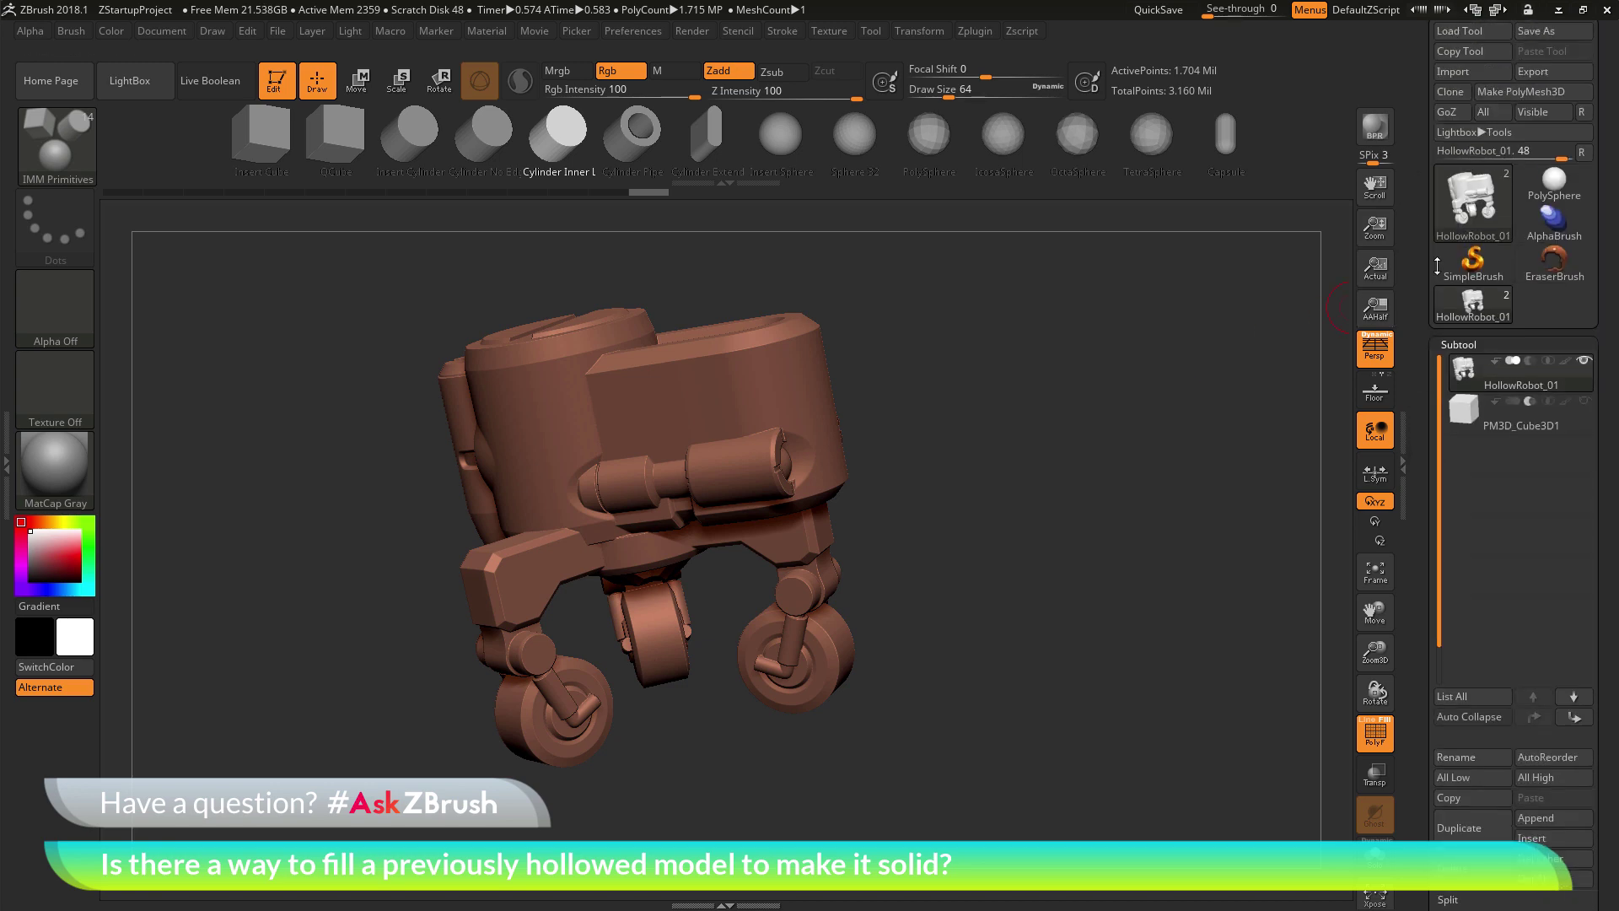
left_click_drag(1405, 131, 1417, 225)
left_click_drag(1423, 373, 1423, 252)
left_click_drag(1417, 308, 1418, 59)
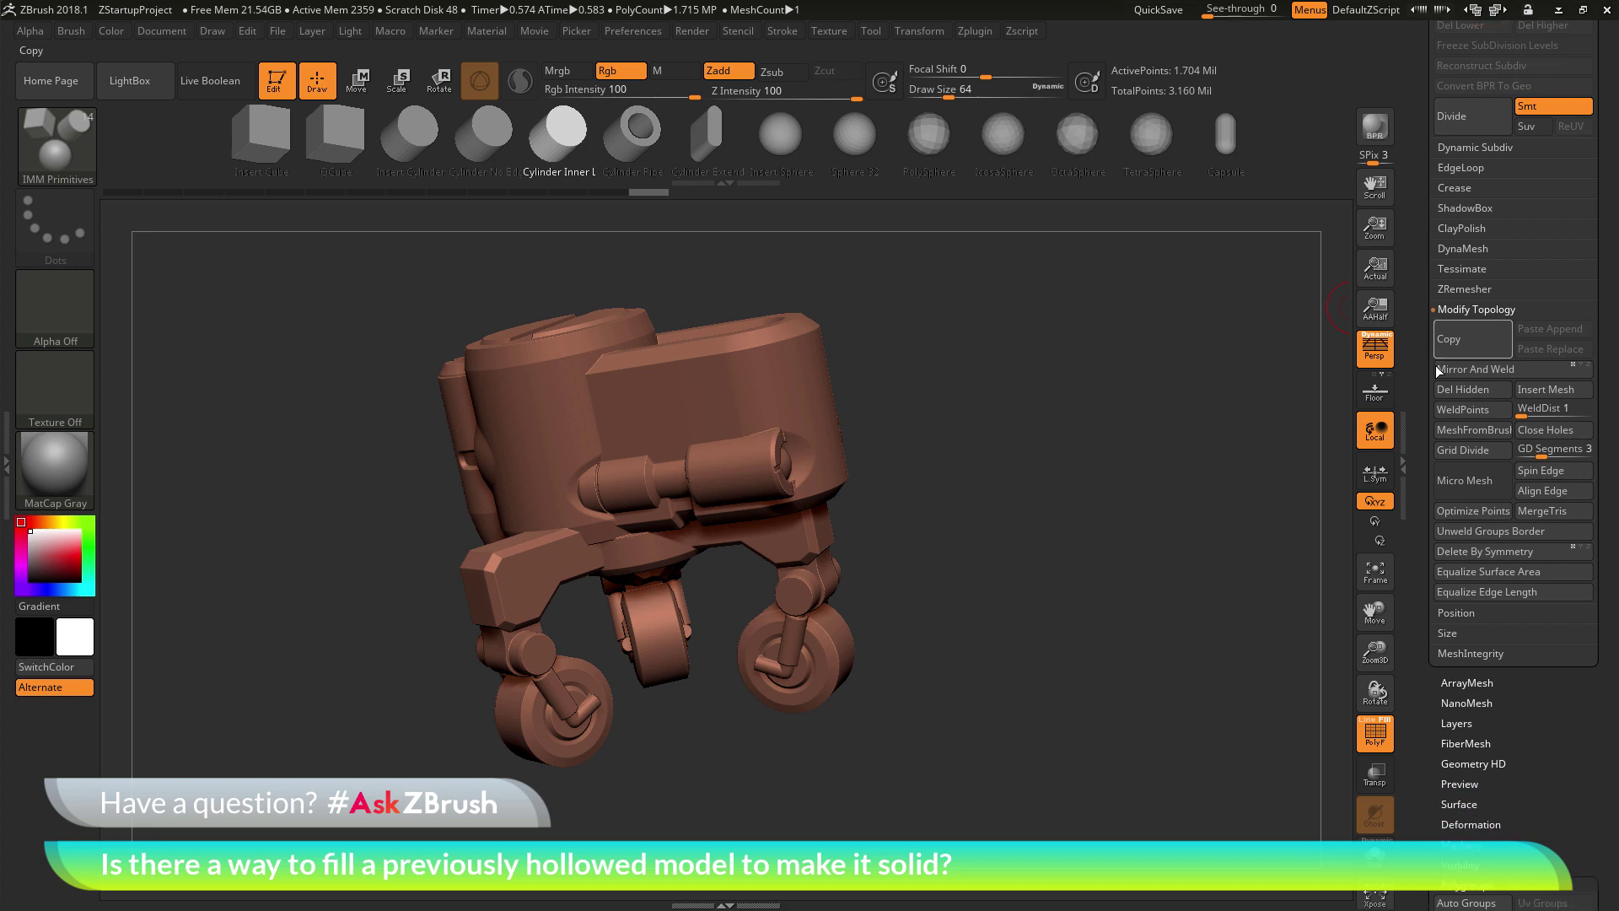
left_click(1446, 392)
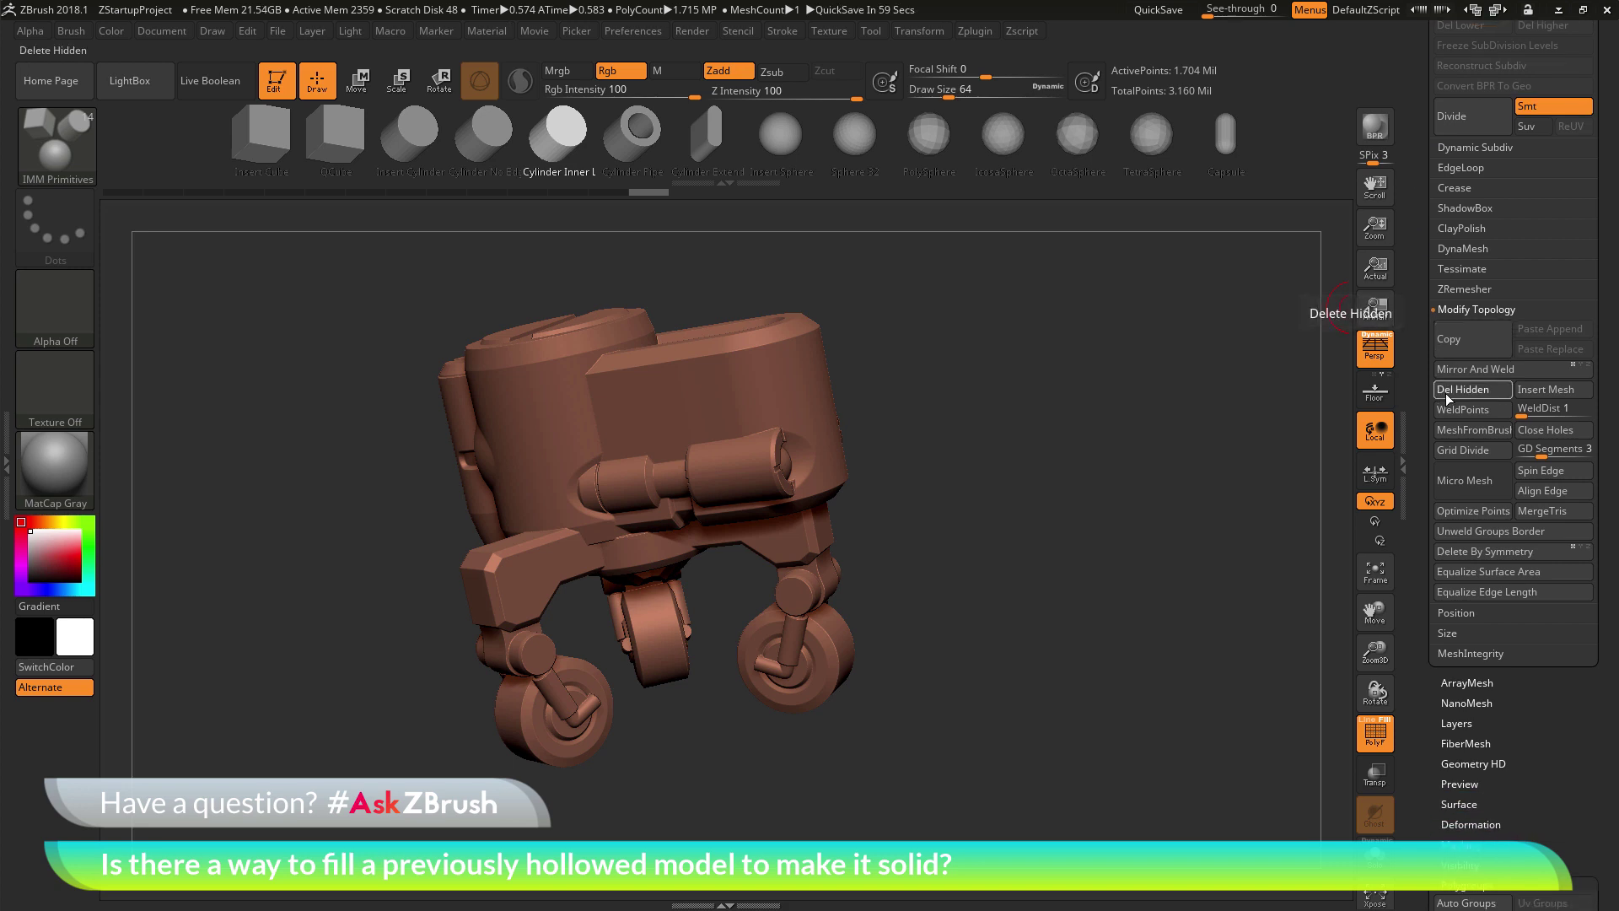
Step: Show the PM3D_Cube3D1 subtool, turn off PolyFrame, and make the cube the active subtool
left_click_drag(1423, 253, 1424, 523)
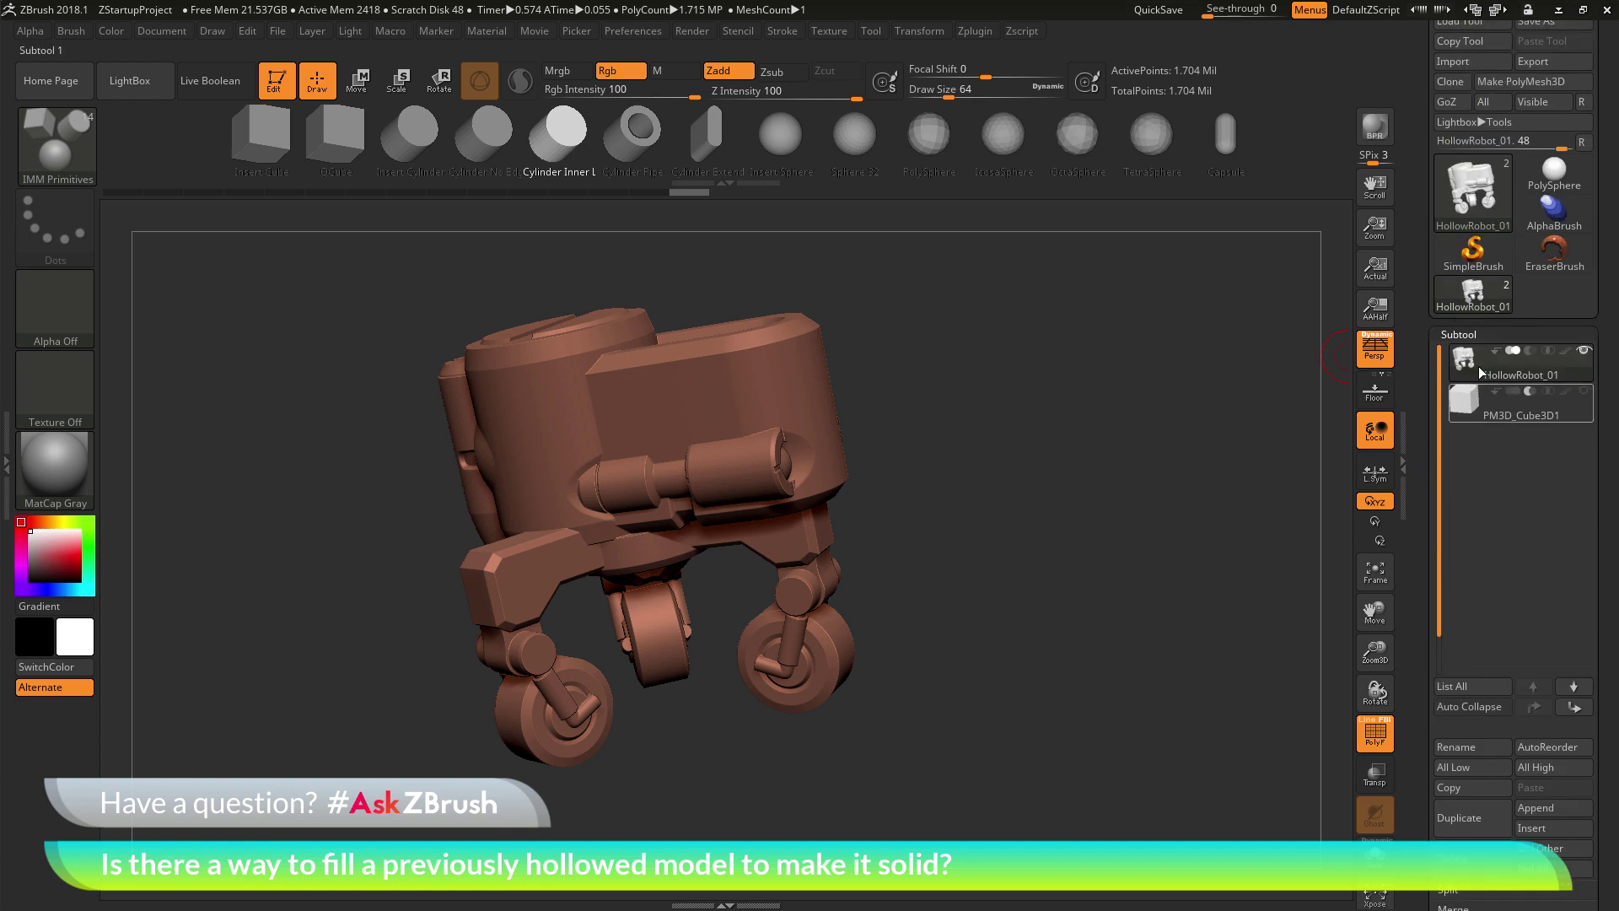
left_click(1586, 392)
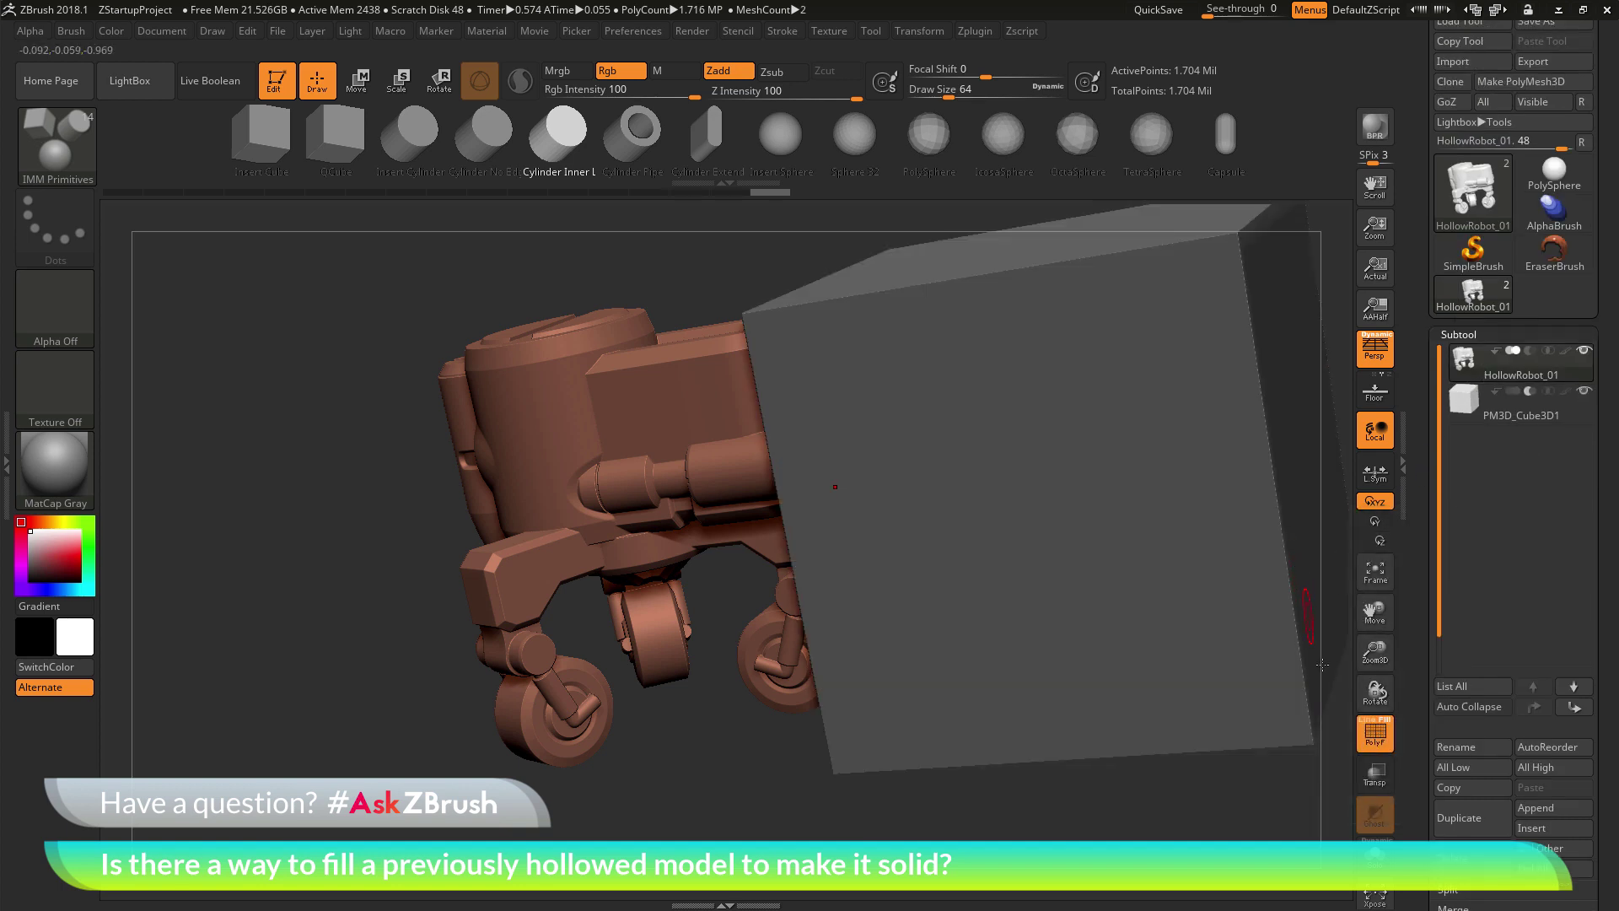
left_click(1372, 735)
left_click_drag(1203, 809, 1227, 720)
left_click(1558, 420)
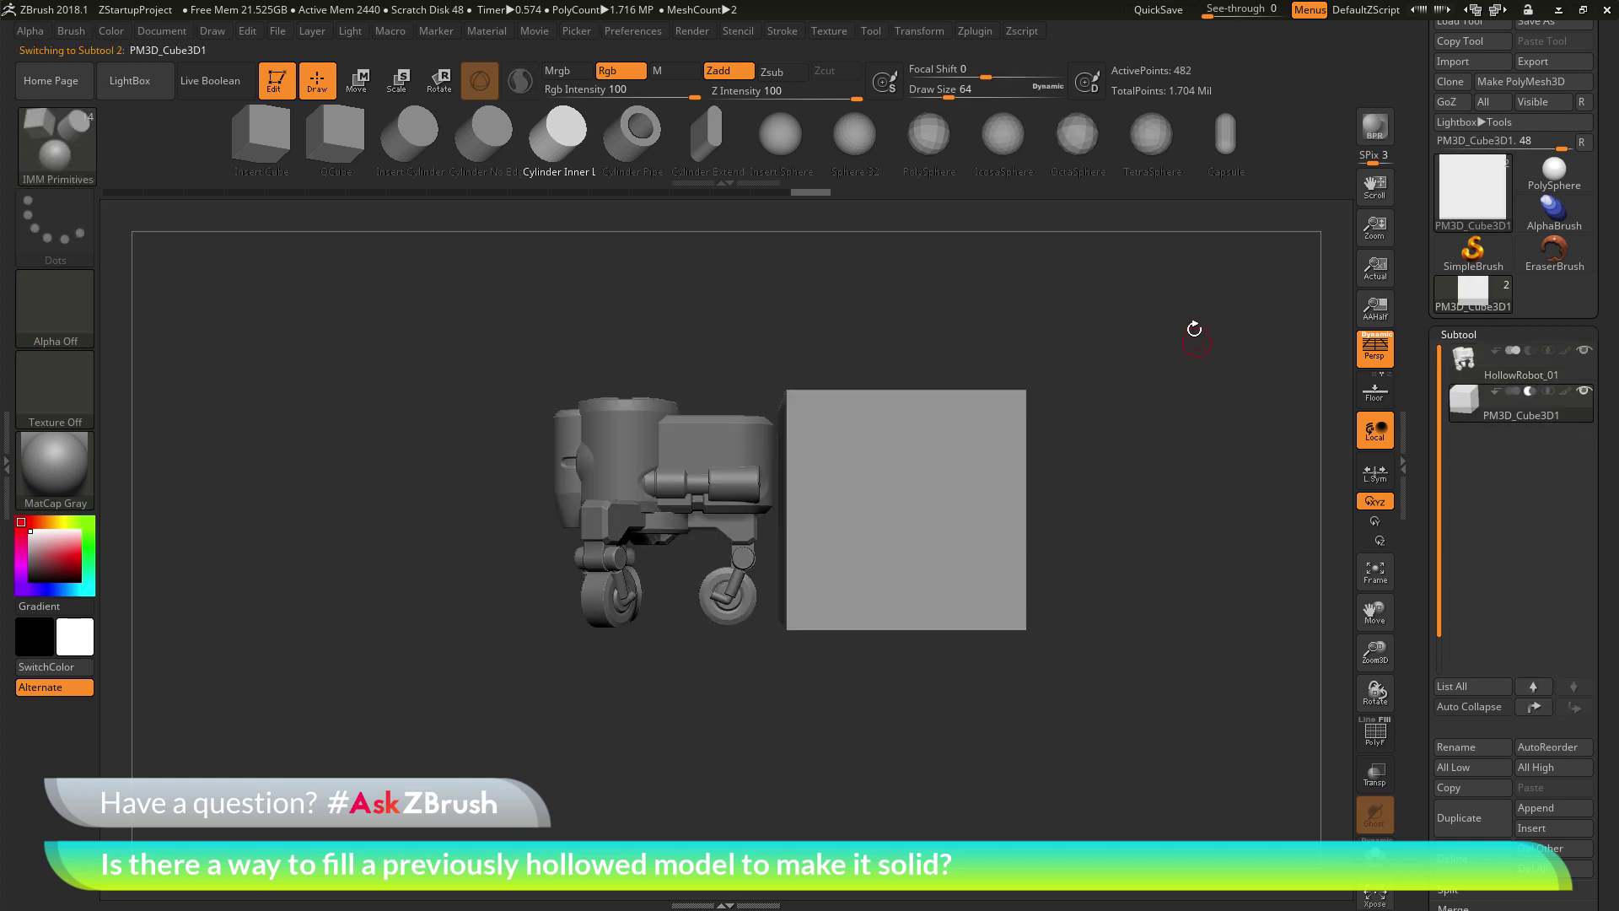
left_click_drag(1193, 332, 1093, 360)
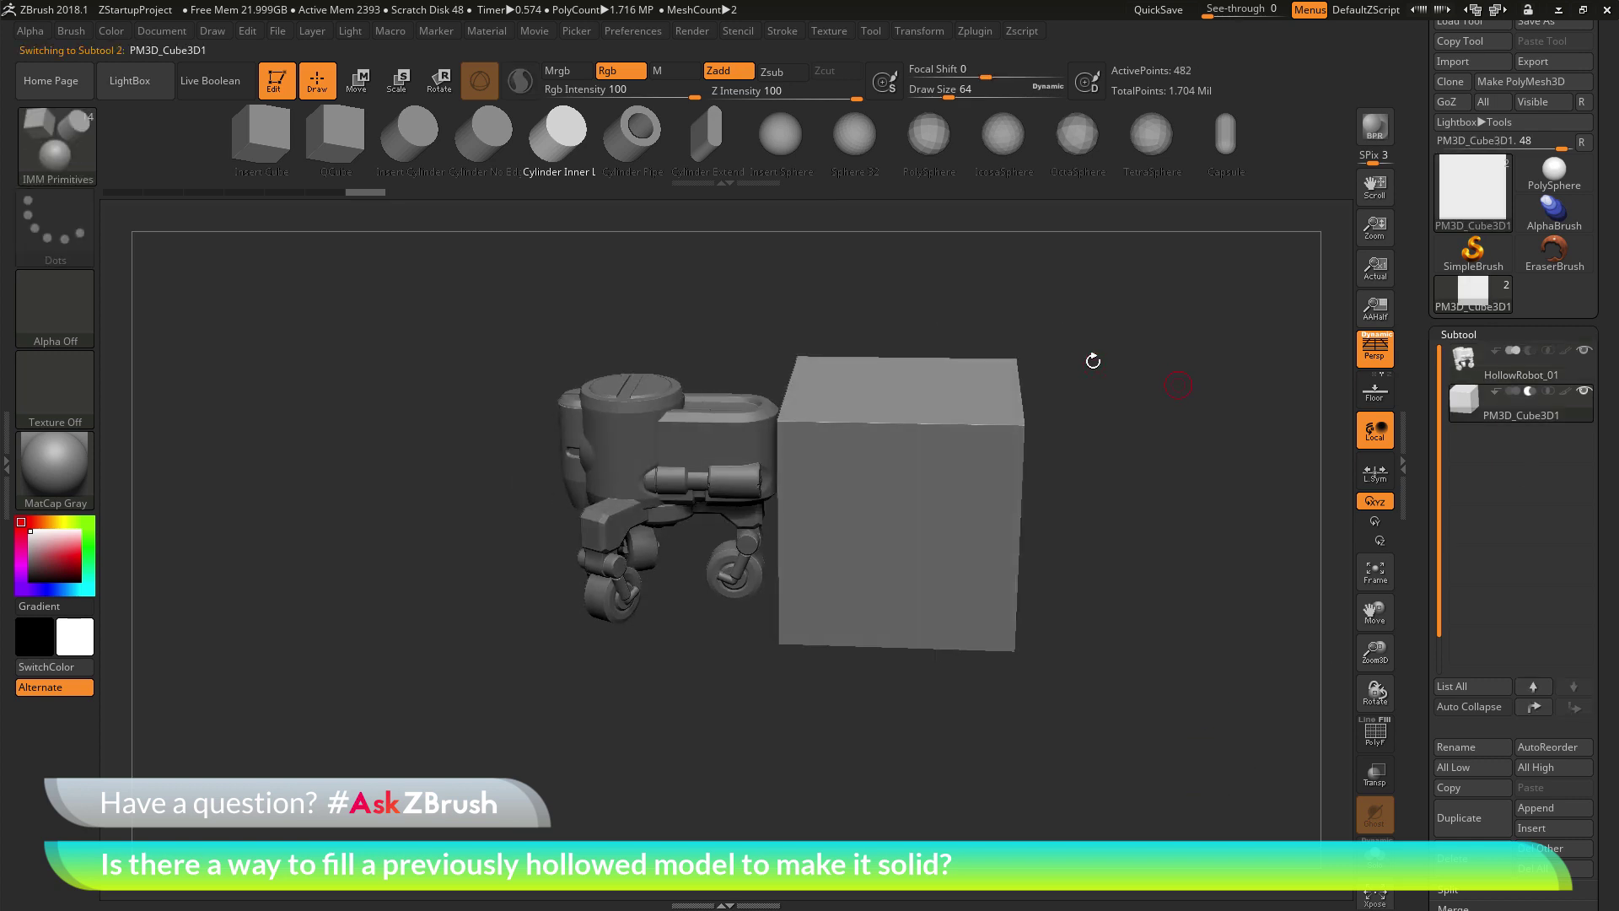
Step: Enable Live Boolean and move the subtractive cube along its blue axis through the robot to examine the cross-section
left_click(358, 81)
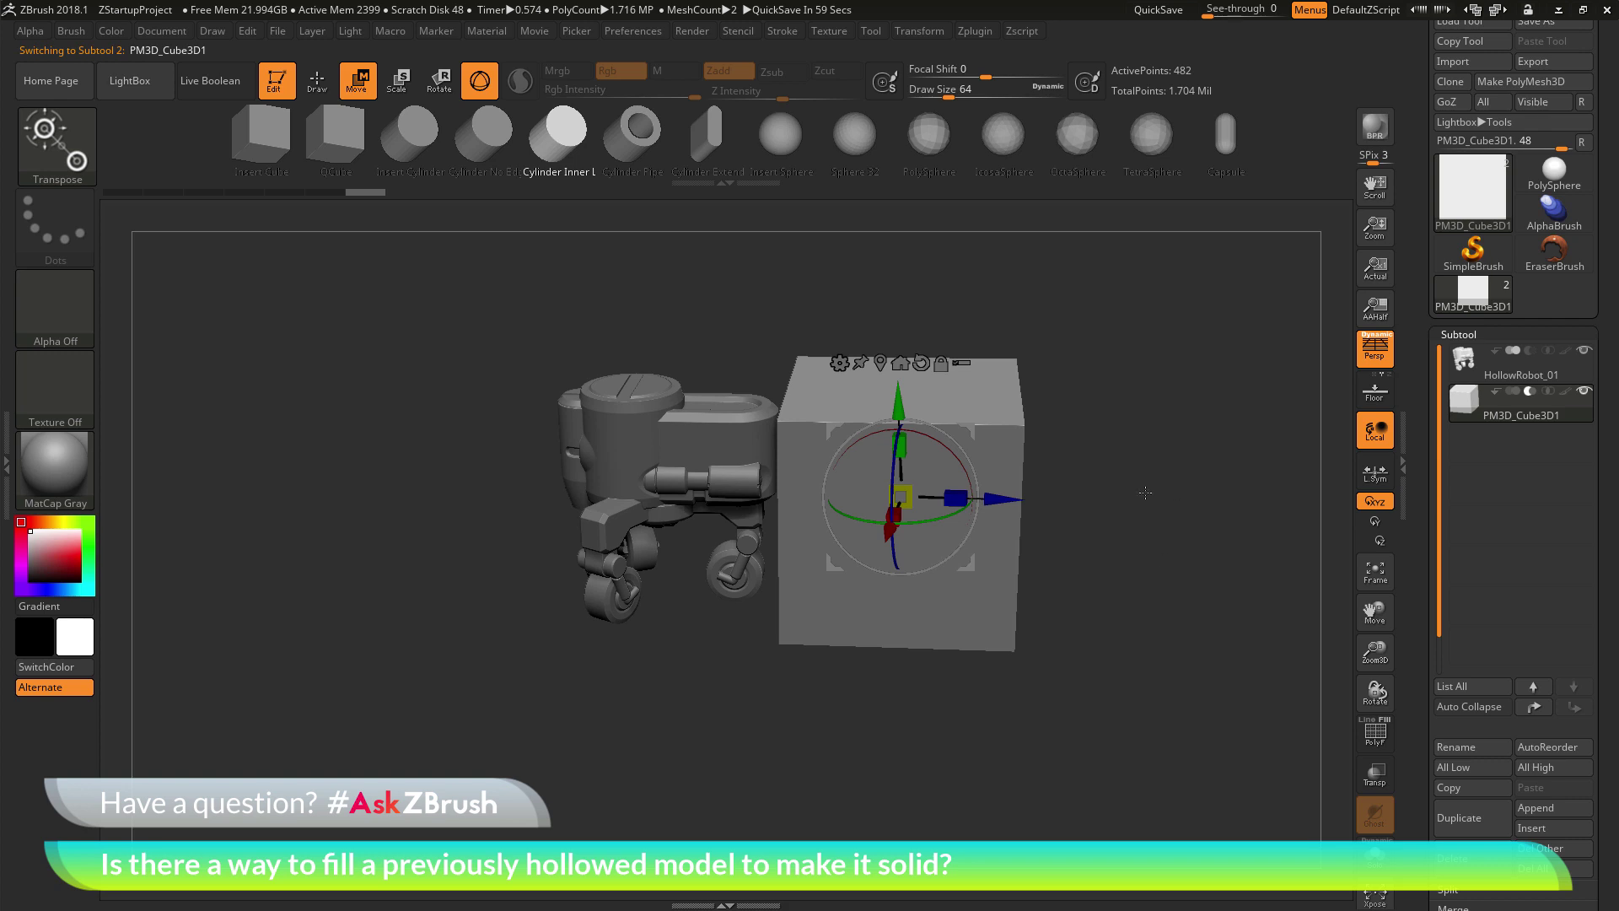
left_click(205, 84)
mouse_move(1171, 521)
left_mouse_down()
mouse_move(1193, 546)
mouse_move(1174, 545)
left_mouse_up()
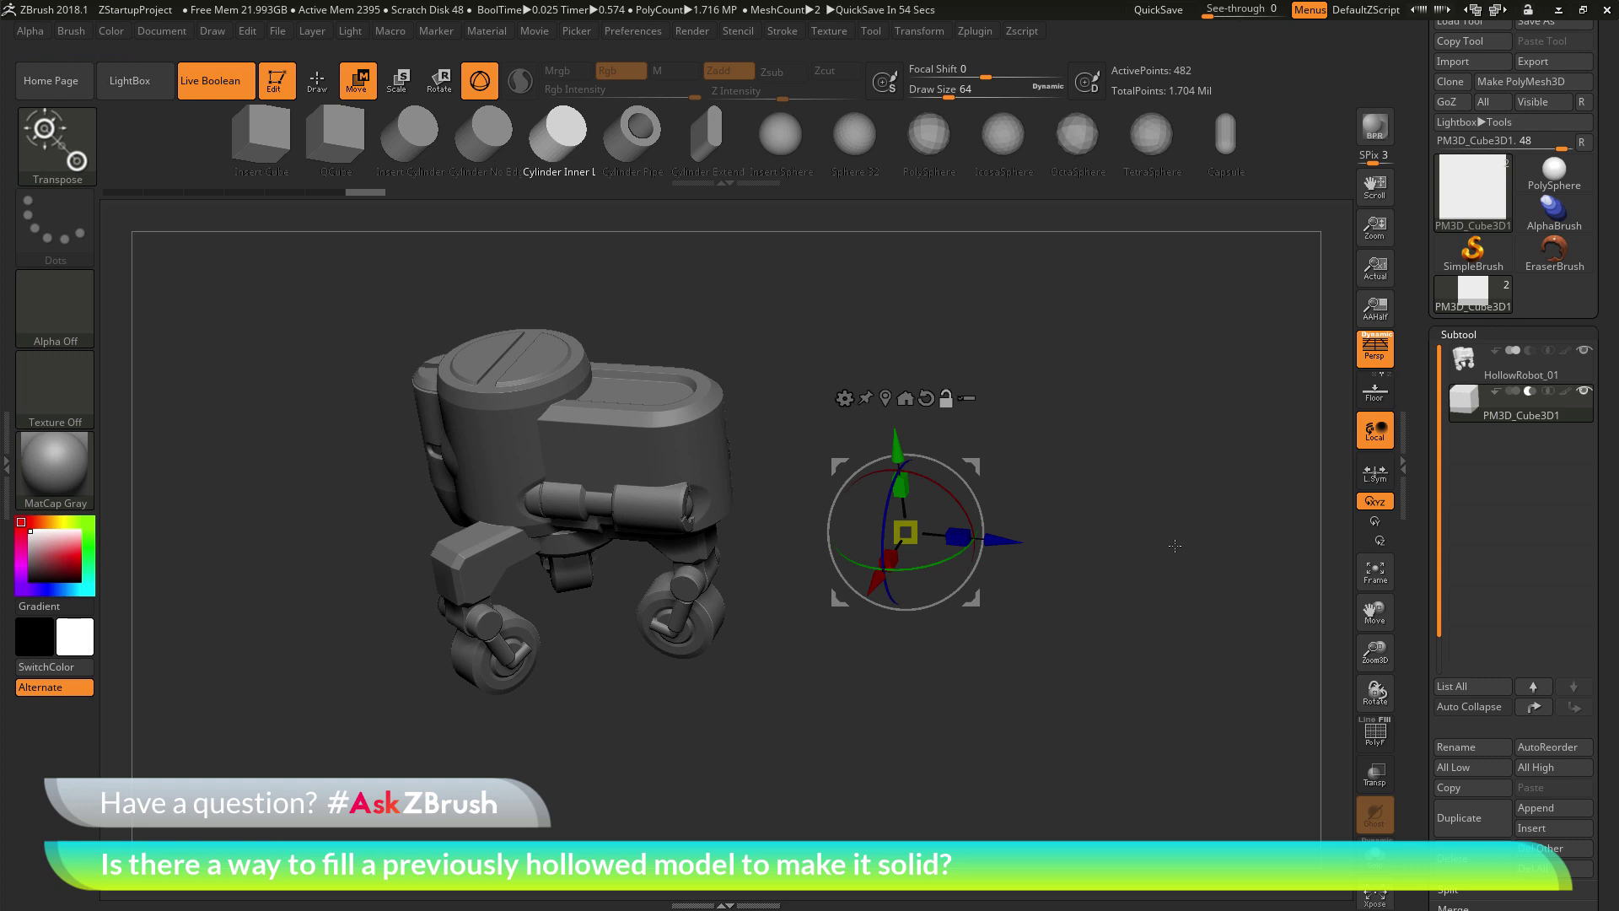
mouse_move(1011, 537)
left_mouse_down()
mouse_move(750, 525)
mouse_move(1016, 546)
left_mouse_up()
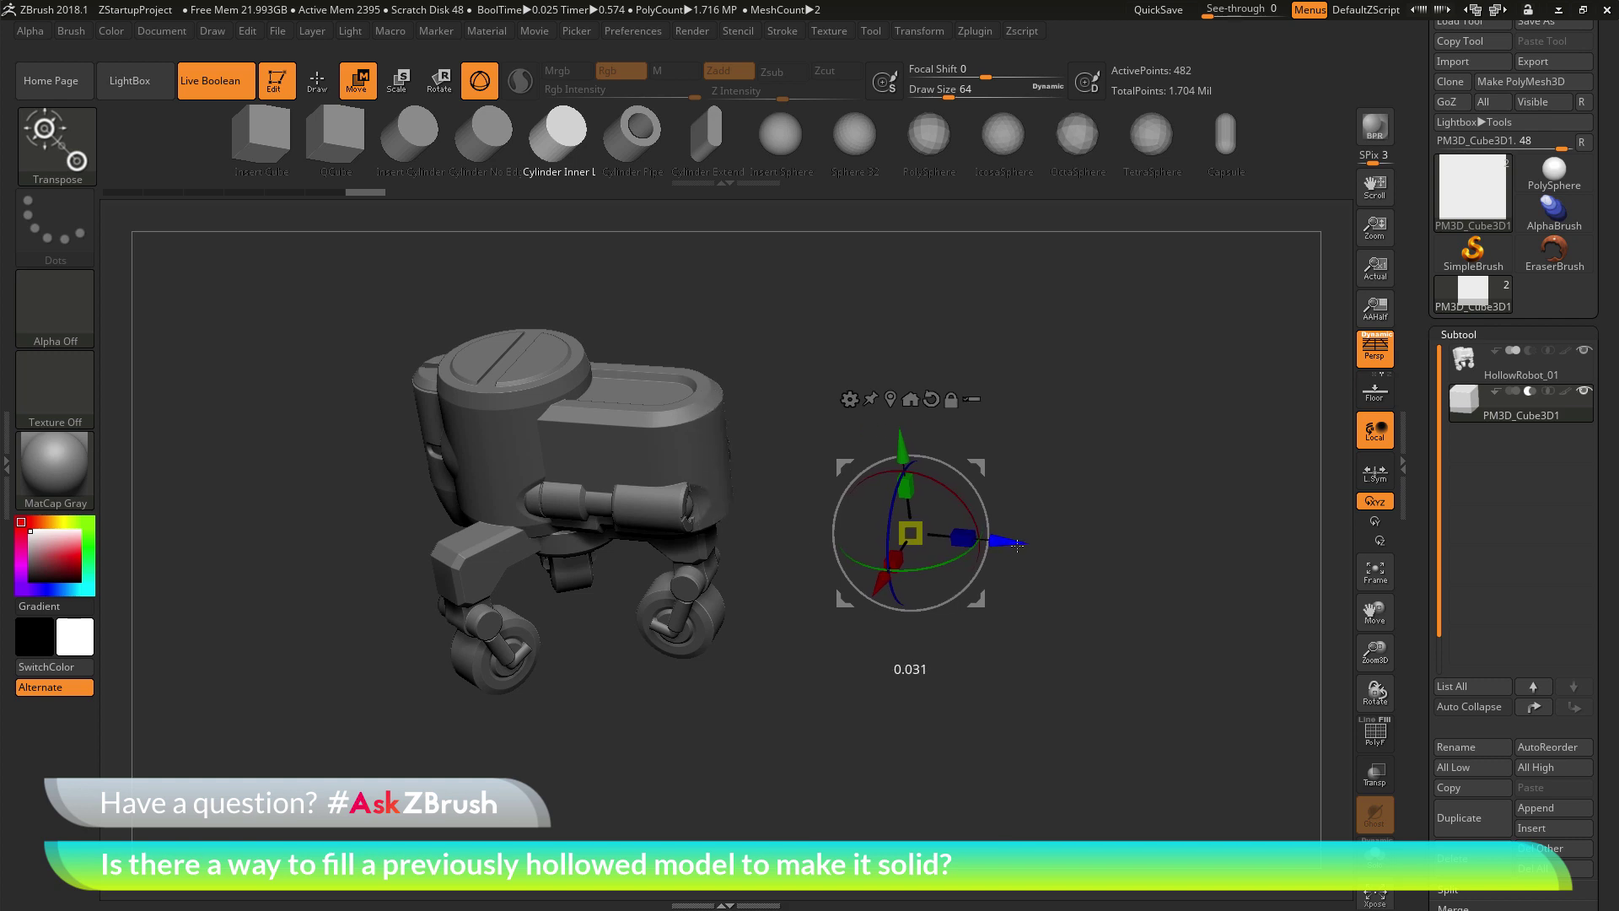
left_click_drag(1118, 561, 1054, 540)
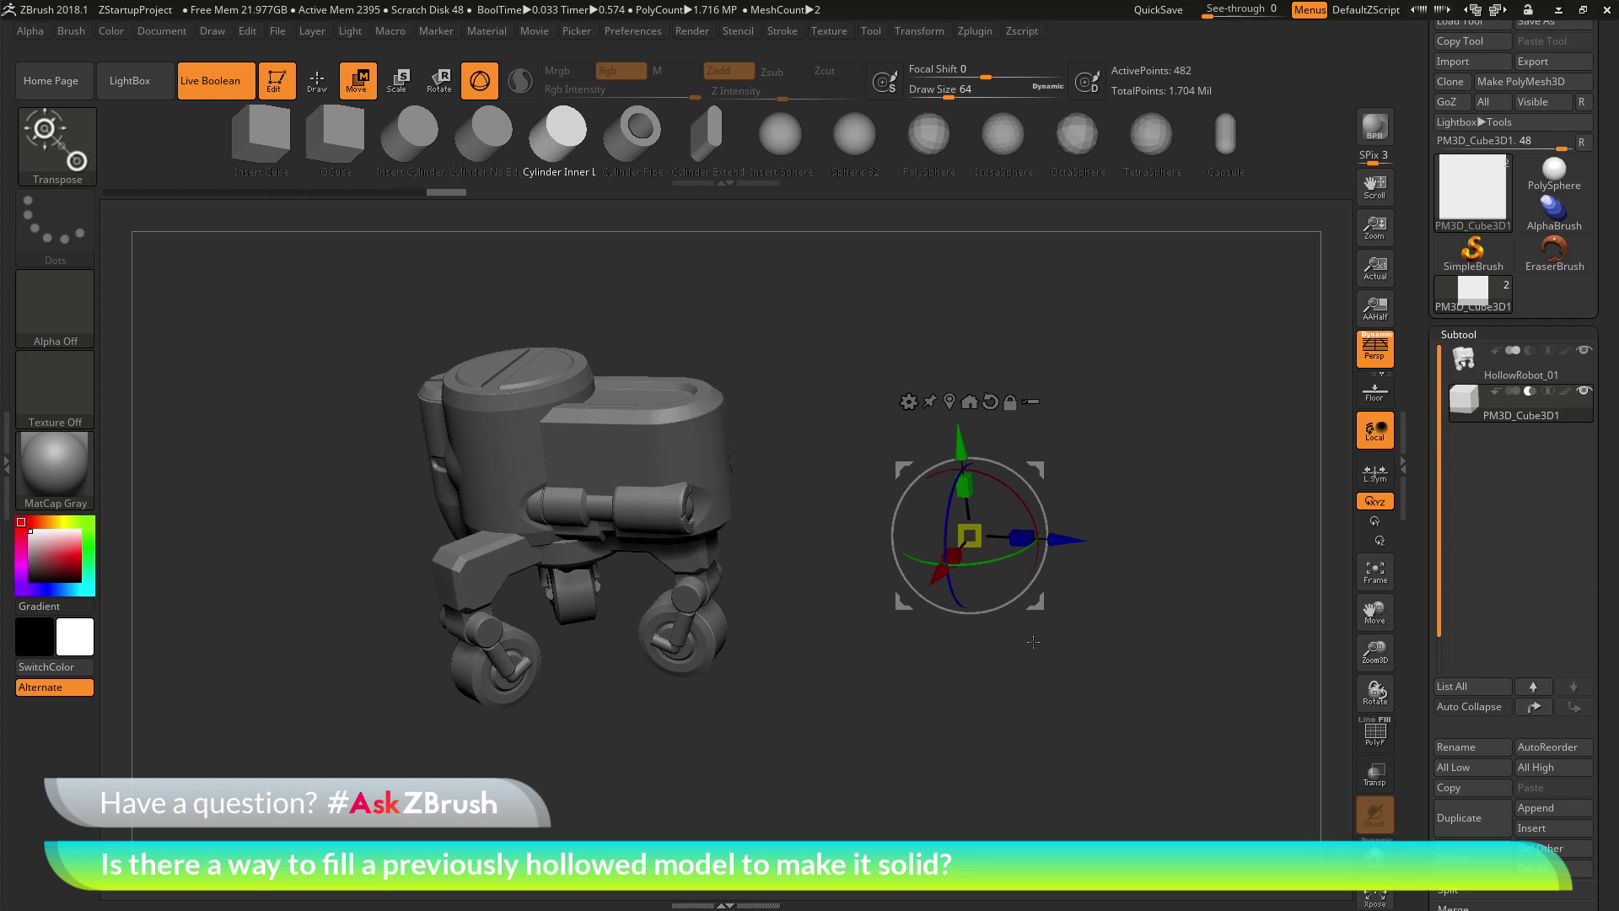
Step: Return to Draw mode and frame the robot from a rotated side view
left_click(317, 80)
mouse_move(1048, 485)
left_mouse_down()
mouse_move(1066, 459)
mouse_move(1037, 463)
mouse_move(1047, 498)
mouse_move(1001, 483)
mouse_move(1042, 467)
mouse_move(1089, 517)
left_mouse_up()
key("f")
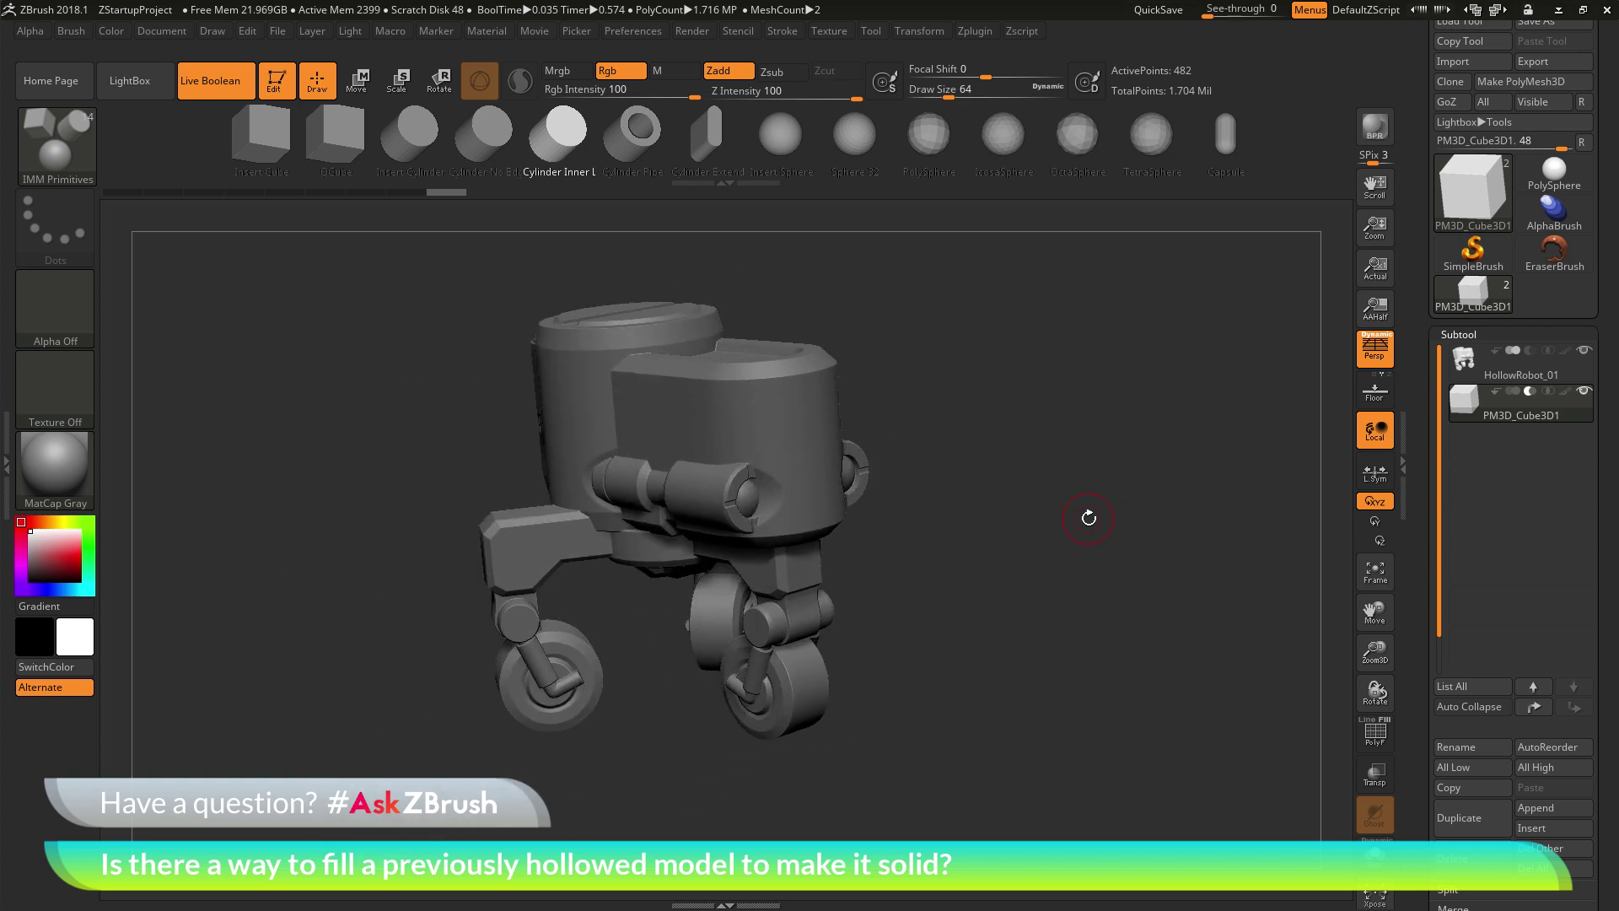